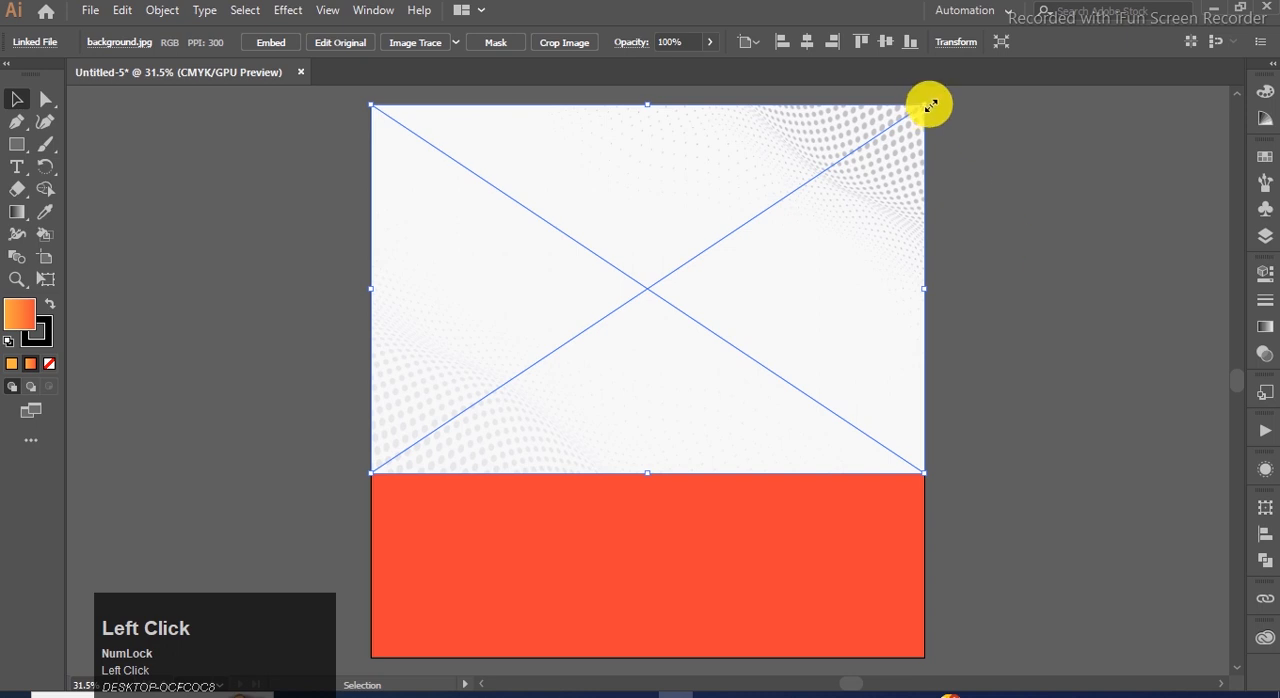
Centre the halftone background image vertically on the artboard and stretch it horizontally to the artboard's full width.
click(1262, 534)
click(1196, 549)
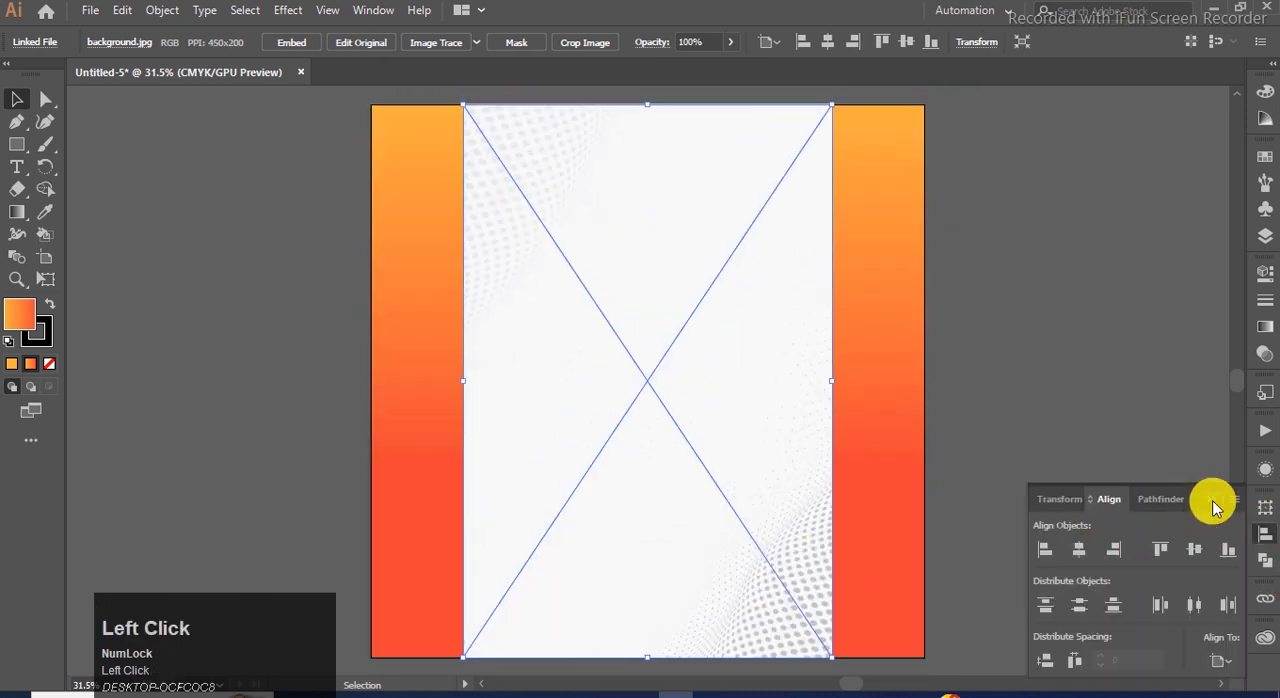
click(1213, 501)
click(1162, 440)
click(790, 384)
drag(833, 379, 926, 380)
click(994, 372)
click(640, 176)
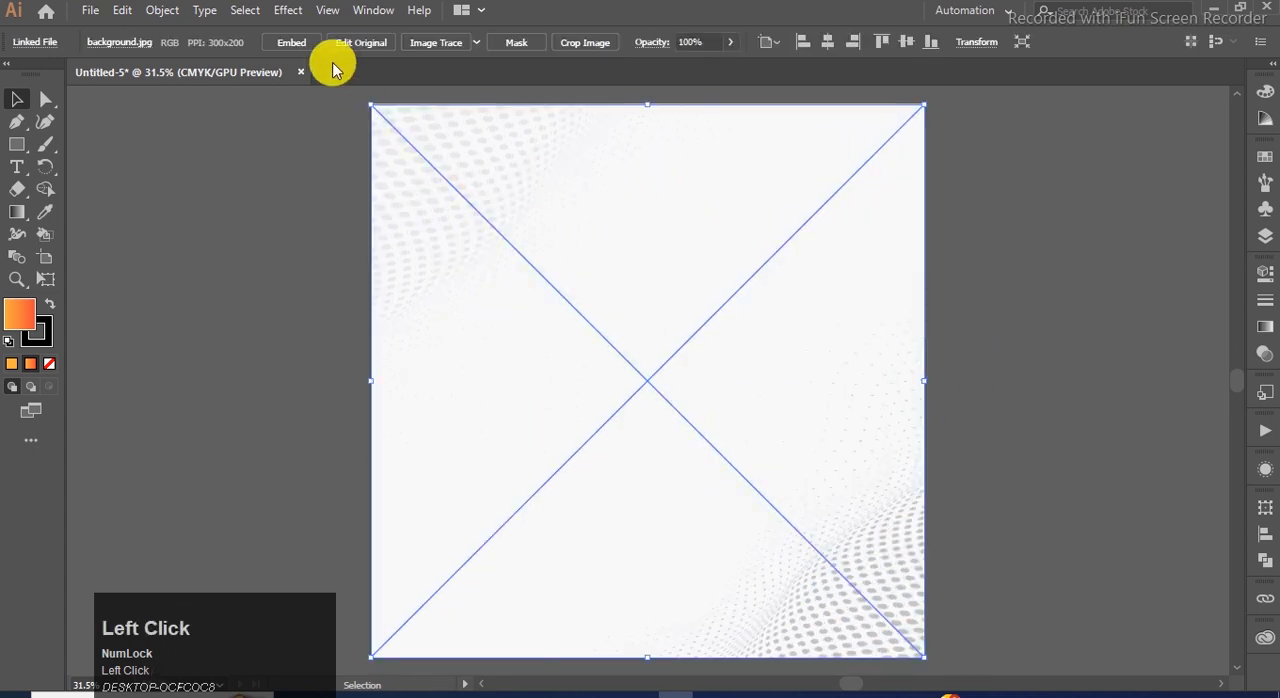
Embed the background image and set its blending mode to Darken.
click(300, 42)
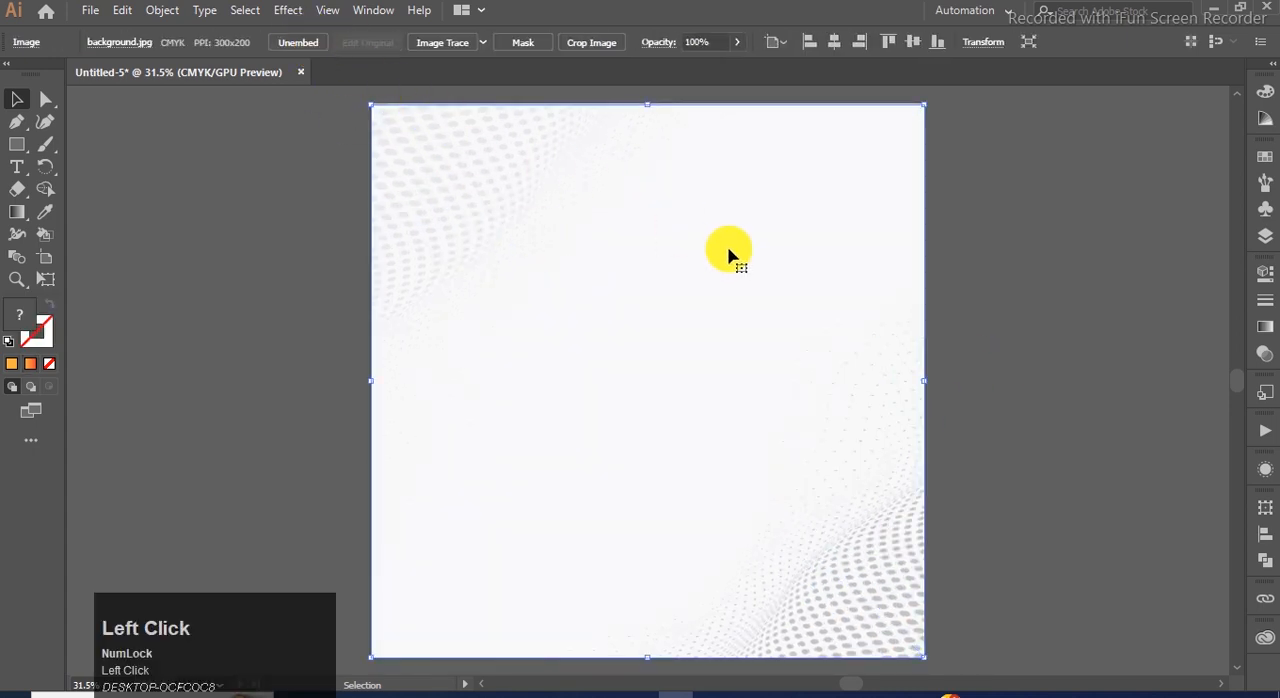
click(1265, 354)
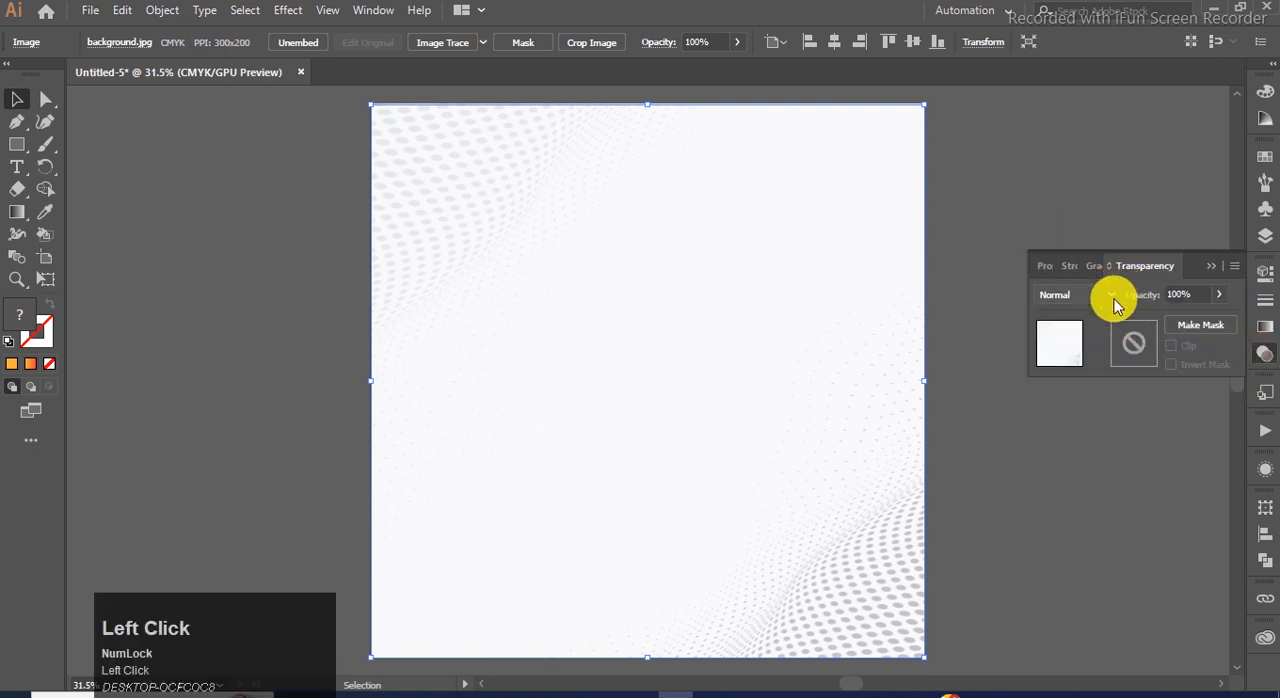
click(1111, 294)
click(1100, 337)
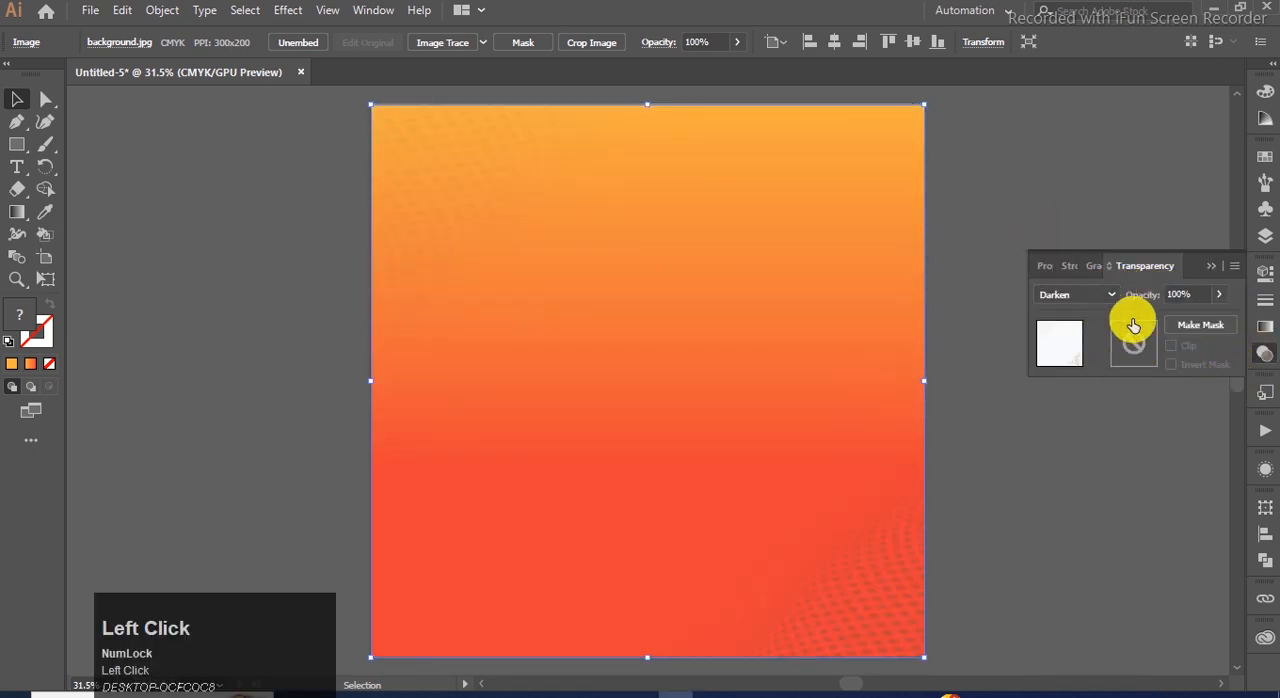
click(1211, 267)
Lock the background image and the gradient rectangle behind it.
click(1115, 295)
click(771, 219)
drag(288, 153, 517, 260)
key(ctrl+2)
Place the Car image and park it outside the artboard beside its lower right corner.
click(90, 10)
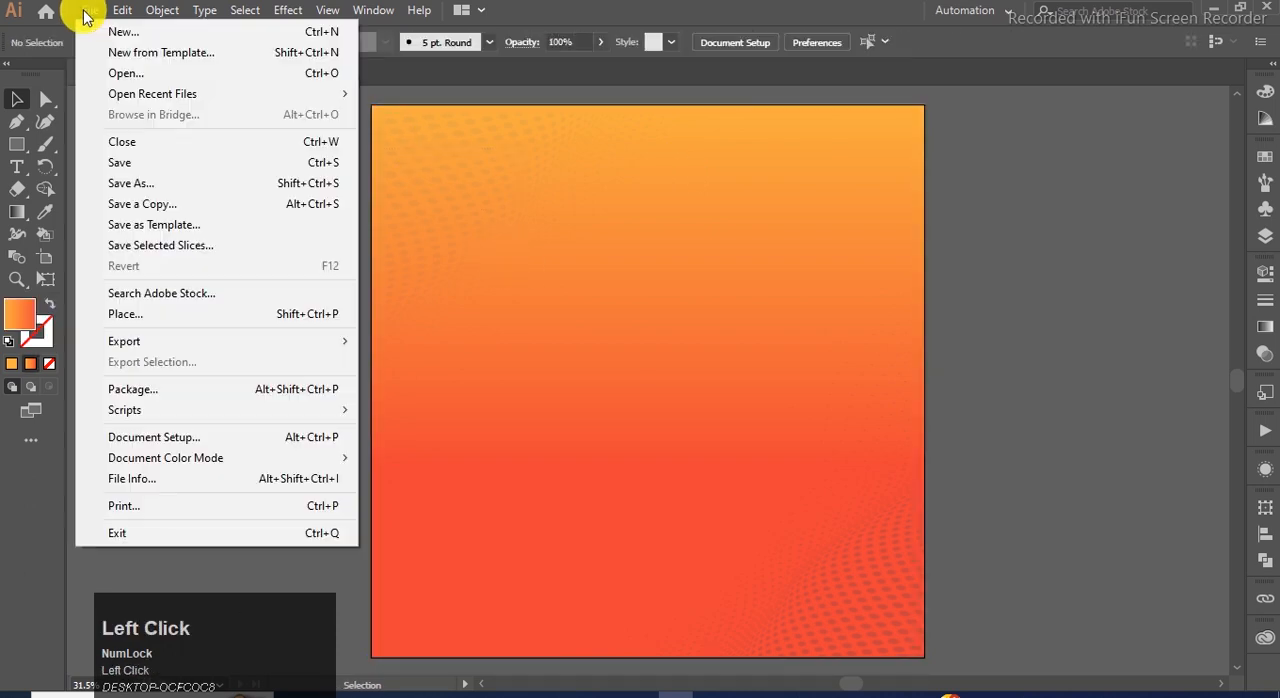
click(145, 311)
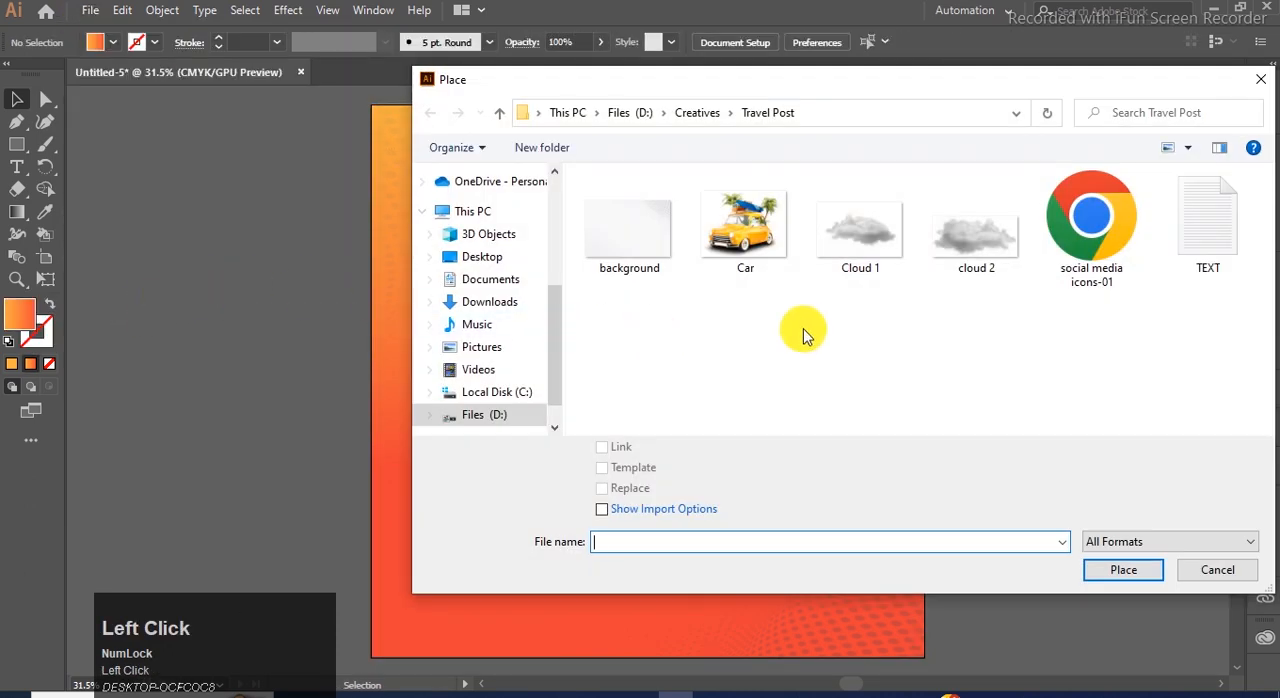
click(740, 225)
click(1100, 569)
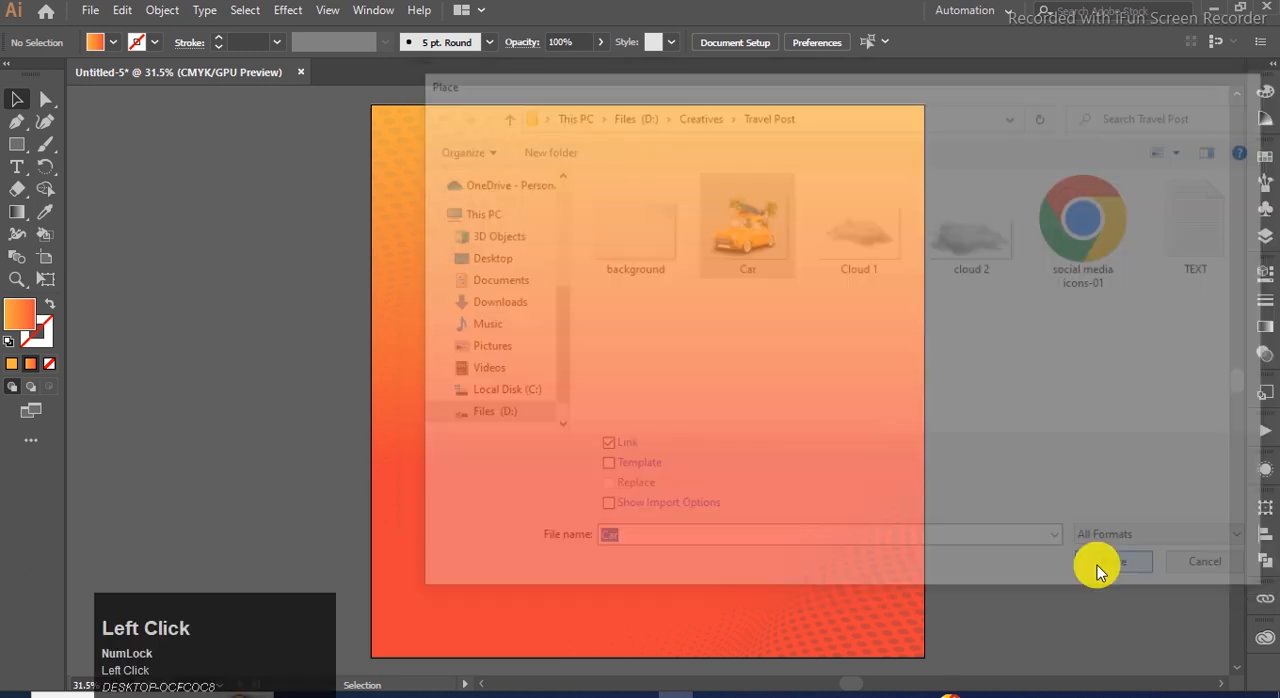
drag(251, 321, 455, 480)
drag(337, 408, 1053, 550)
Place the Cloud 1 and cloud 2 images together in the document at a small size.
click(90, 10)
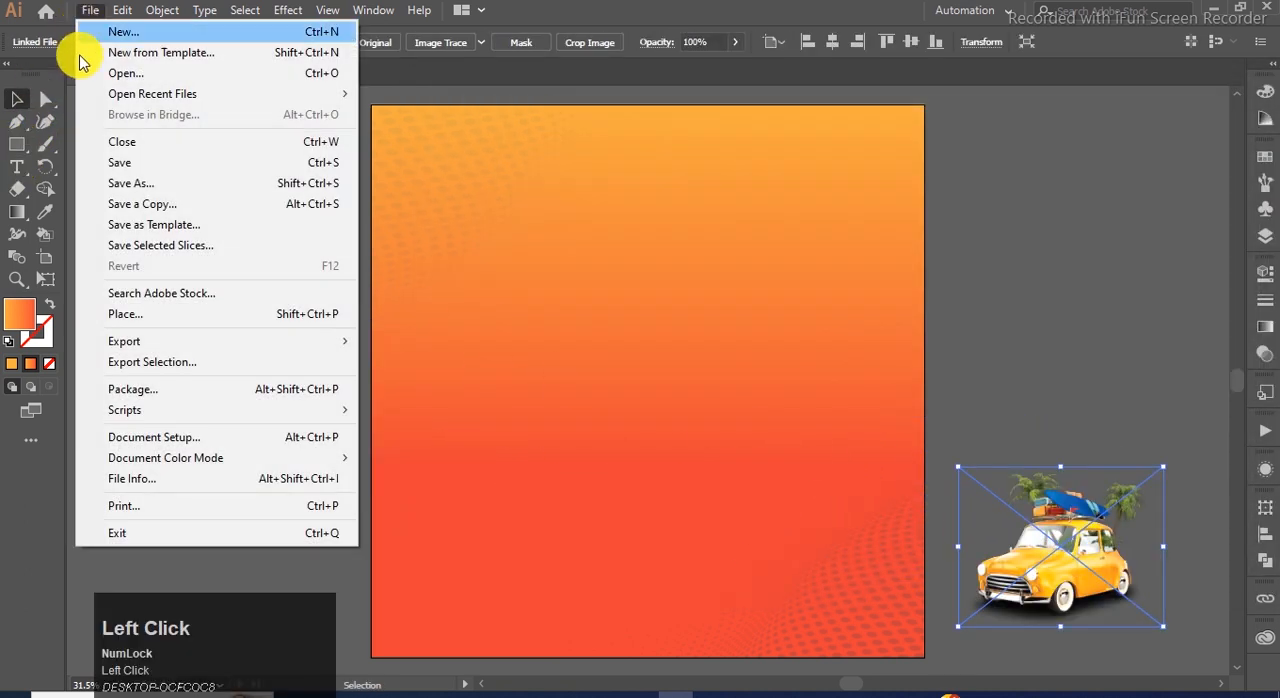
click(131, 313)
drag(993, 308, 812, 170)
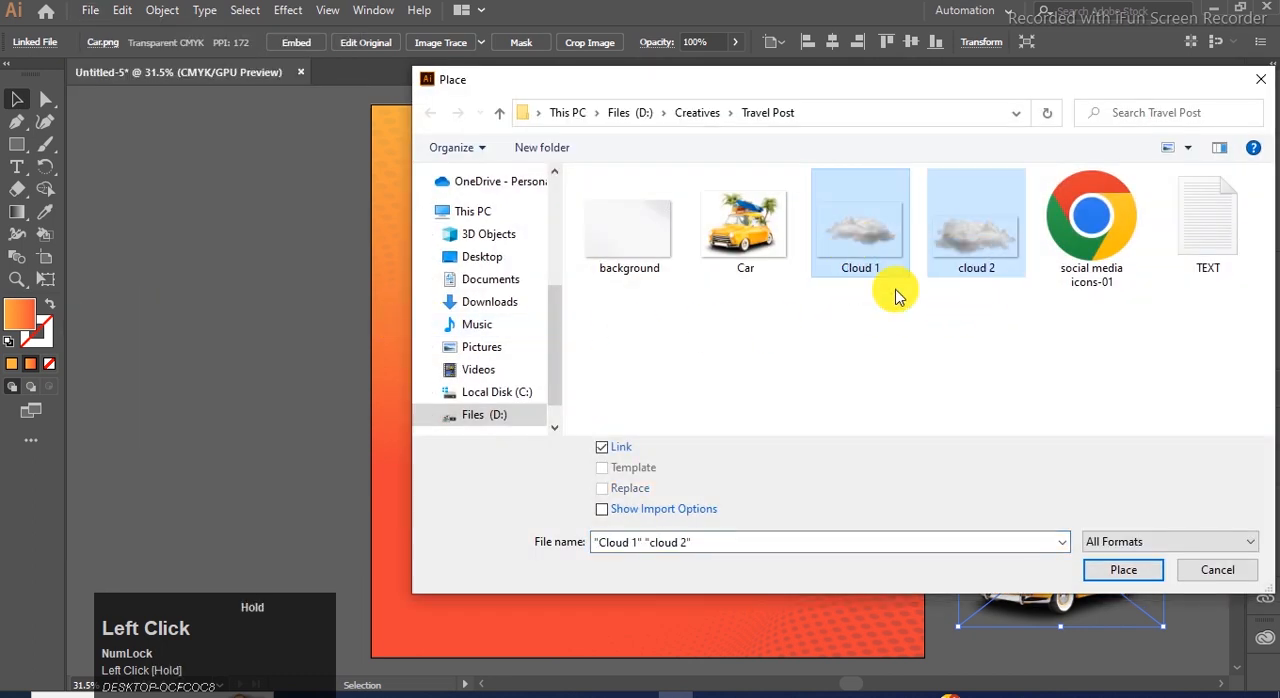
click(1100, 572)
drag(219, 250, 423, 338)
drag(417, 282, 548, 362)
Move both clouds off the artboard to the area above the car, one above the other.
click(269, 282)
shift+click(465, 318)
drag(465, 318, 1116, 367)
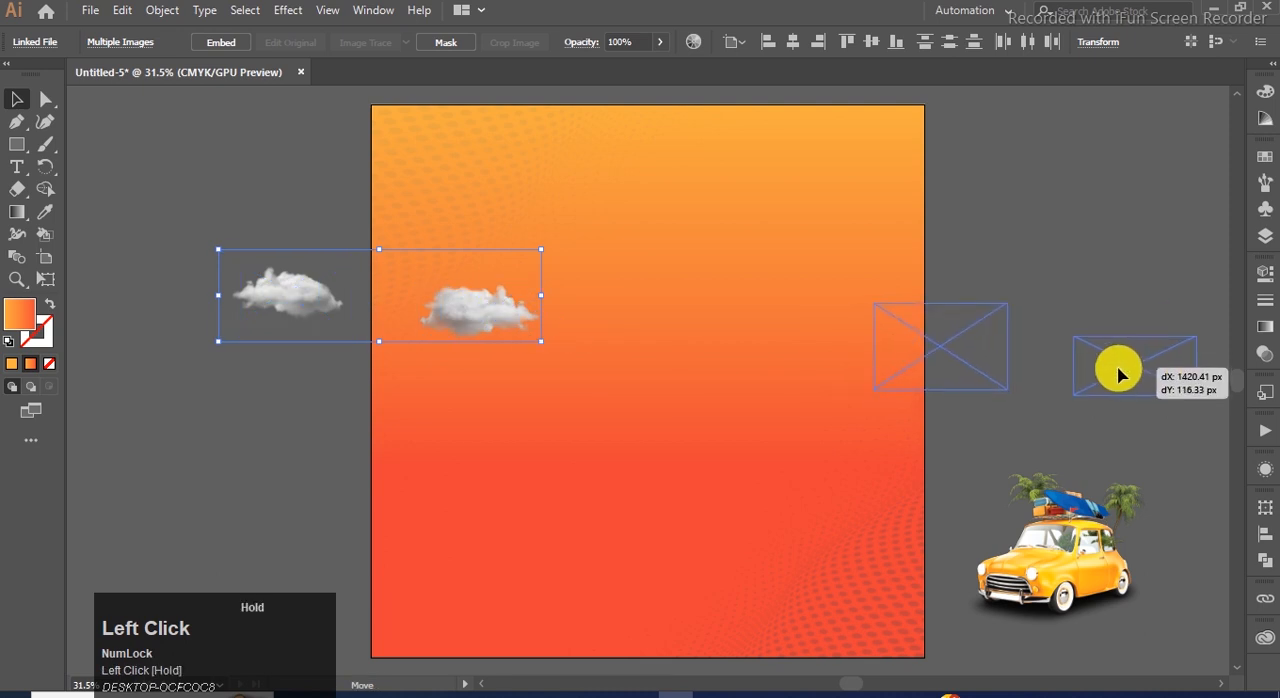
click(1040, 330)
drag(962, 346, 1034, 266)
click(422, 263)
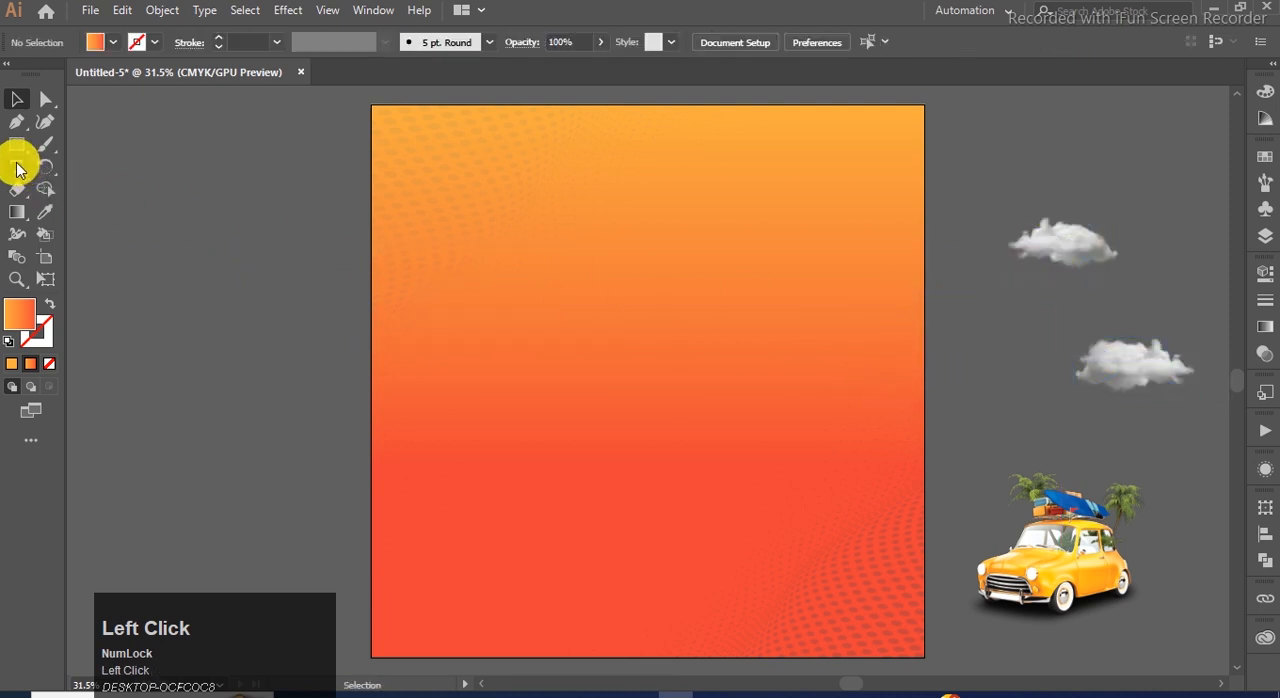
Add a placeholder text line in the artboard's upper left area and set its size to 48 pt.
click(17, 167)
click(428, 210)
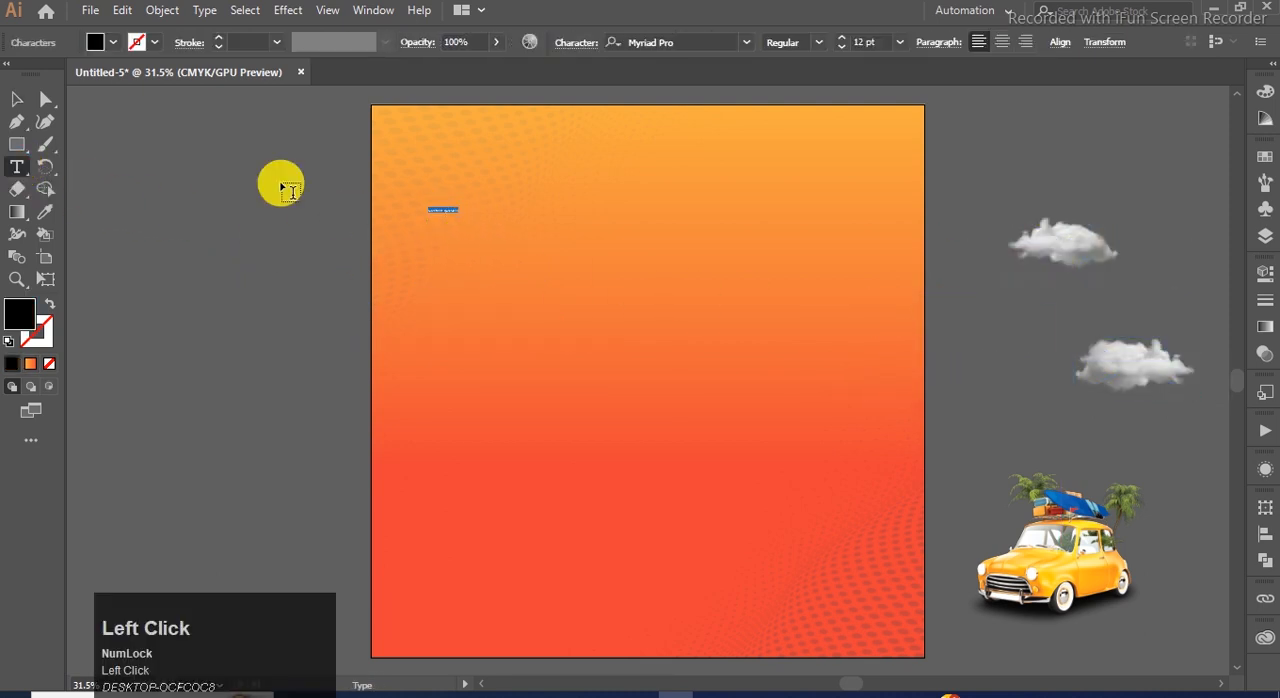
click(16, 98)
click(900, 42)
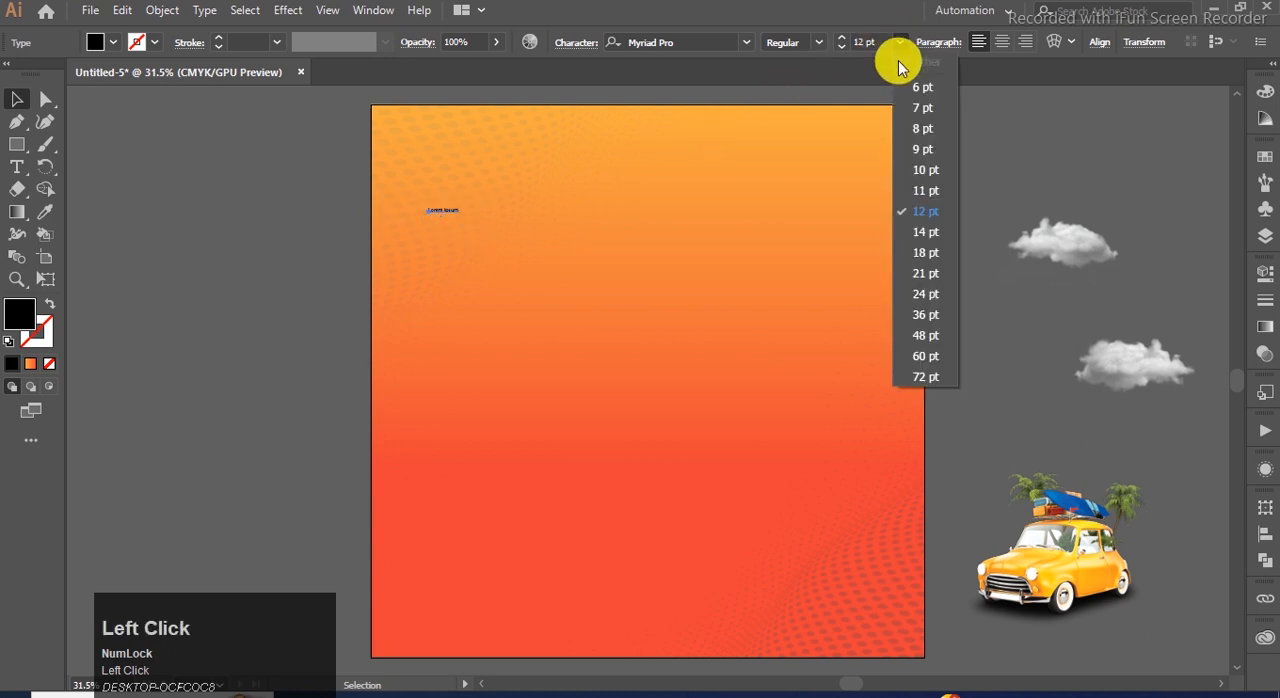
click(938, 330)
Fill the placeholder text with white.
click(447, 213)
click(1264, 158)
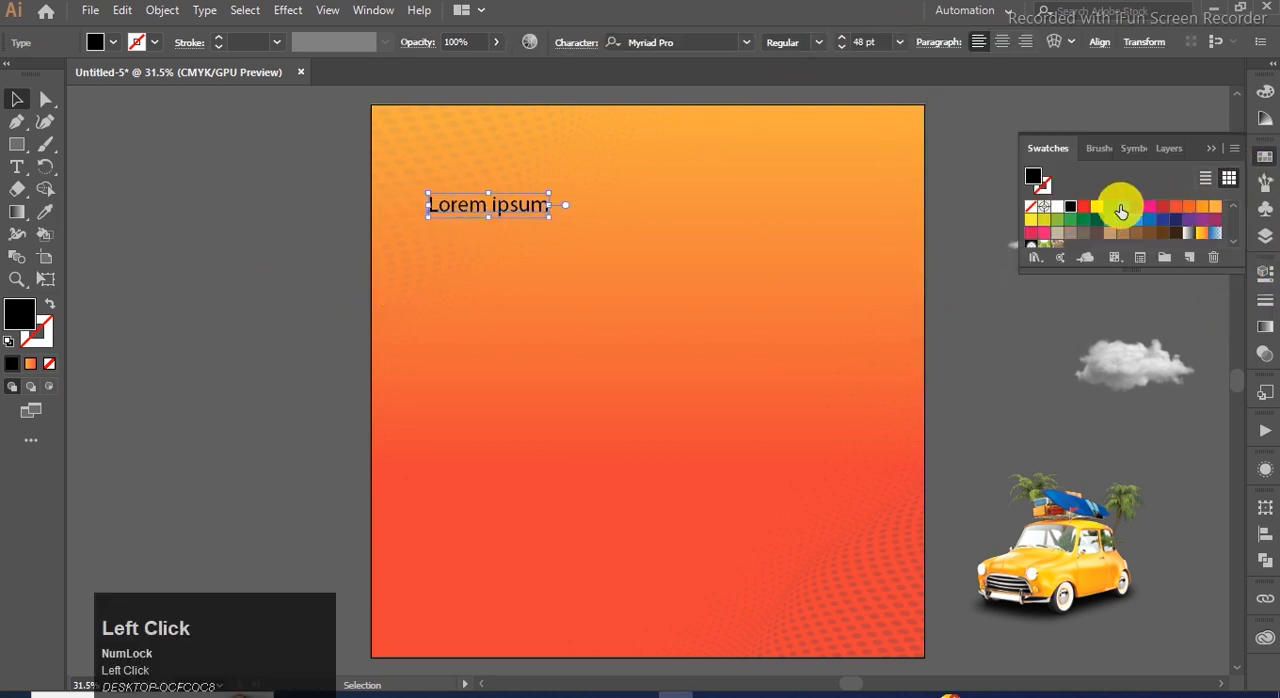
click(1057, 212)
click(1214, 150)
click(853, 529)
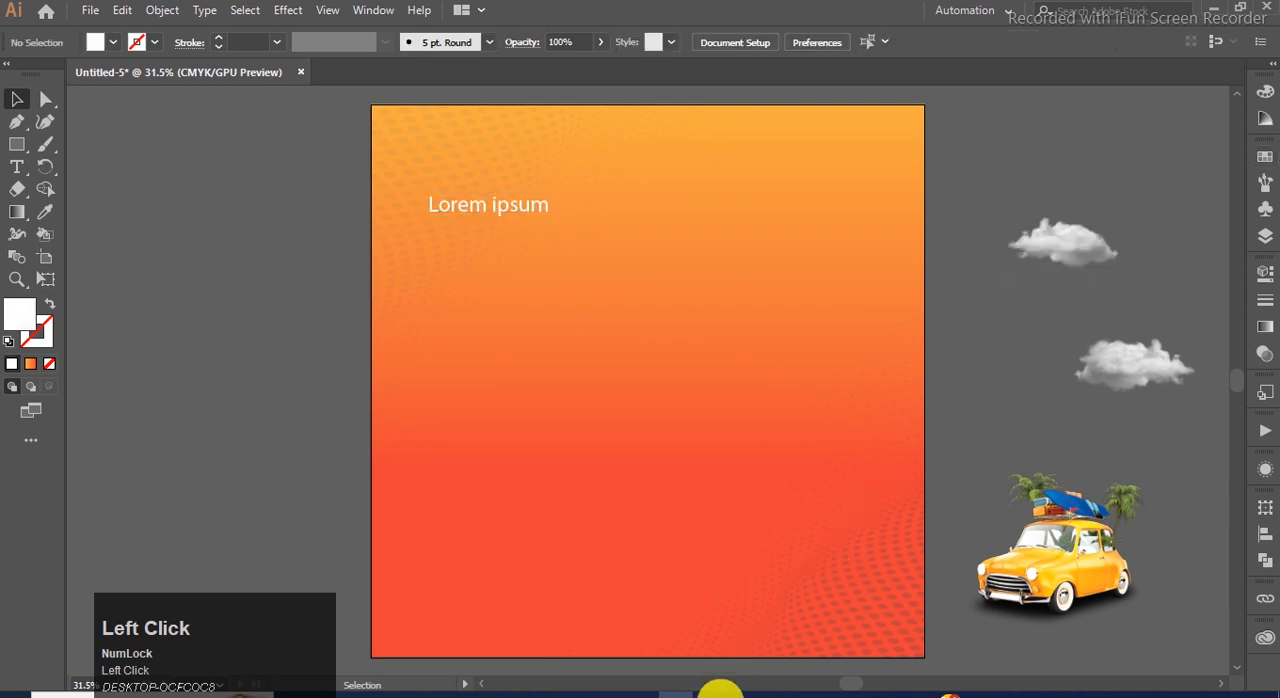
Switch to the TEXT file in Notepad, copy "FOLLOW US NOW" and replace the placeholder text in Illustrator with it.
click(725, 690)
drag(187, 383, 250, 385)
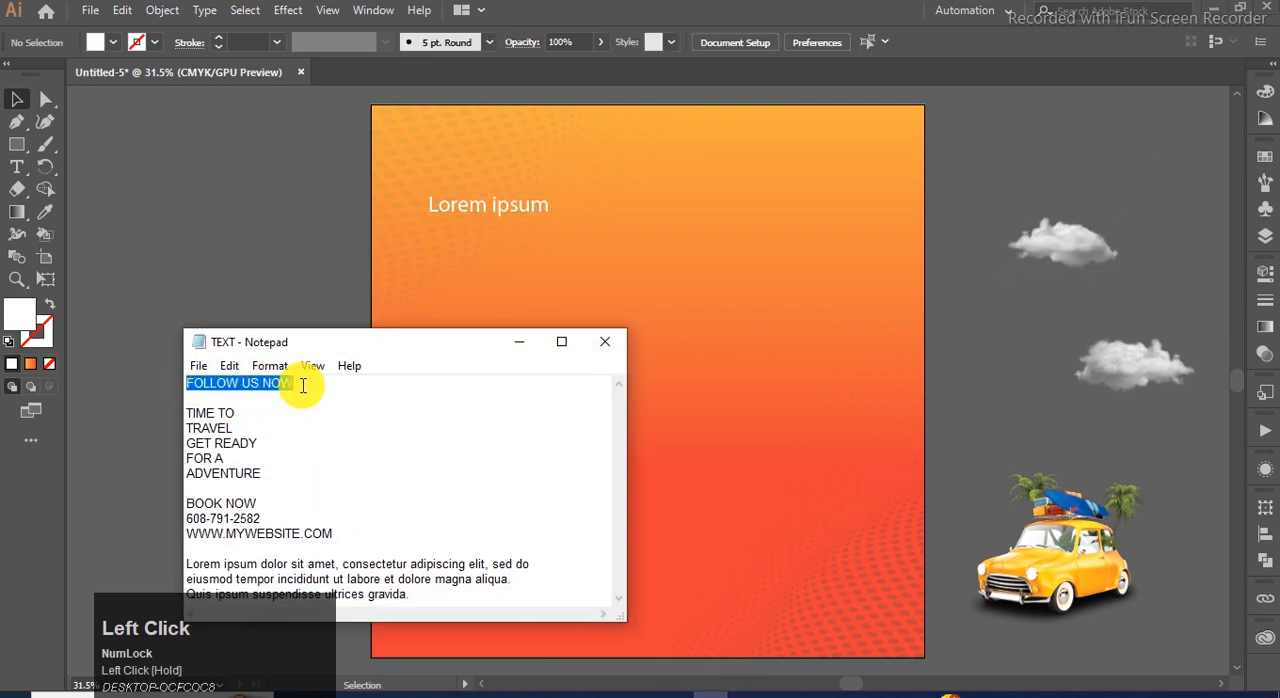
click(519, 342)
double_click(470, 210)
key(ctrl+a)
text(FOLLOW US NOW)
click(17, 98)
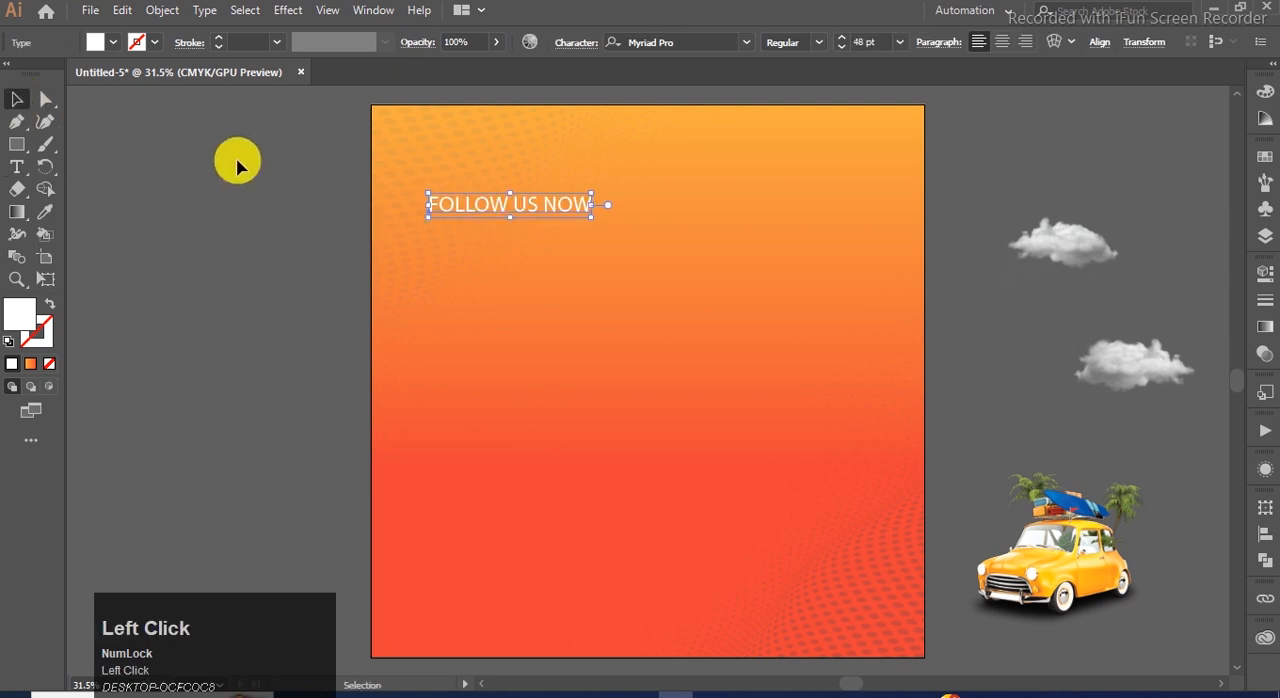
Scale the FOLLOW US NOW text down to about 35.45 pt and move it to the artboard's upper right corner.
drag(438, 191, 470, 202)
drag(561, 212, 857, 143)
drag(767, 147, 767, 144)
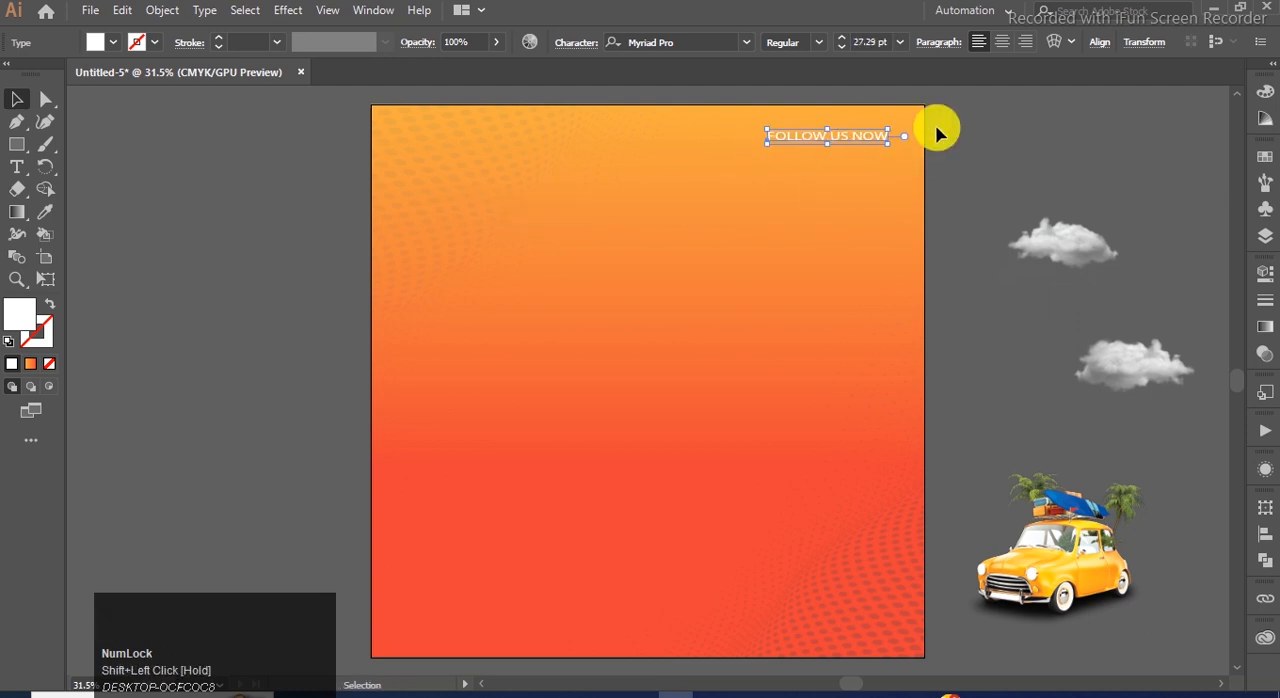
Set the FOLLOW US NOW text to Semibold and nudge it slightly towards the artboard's right edge.
click(818, 42)
click(808, 186)
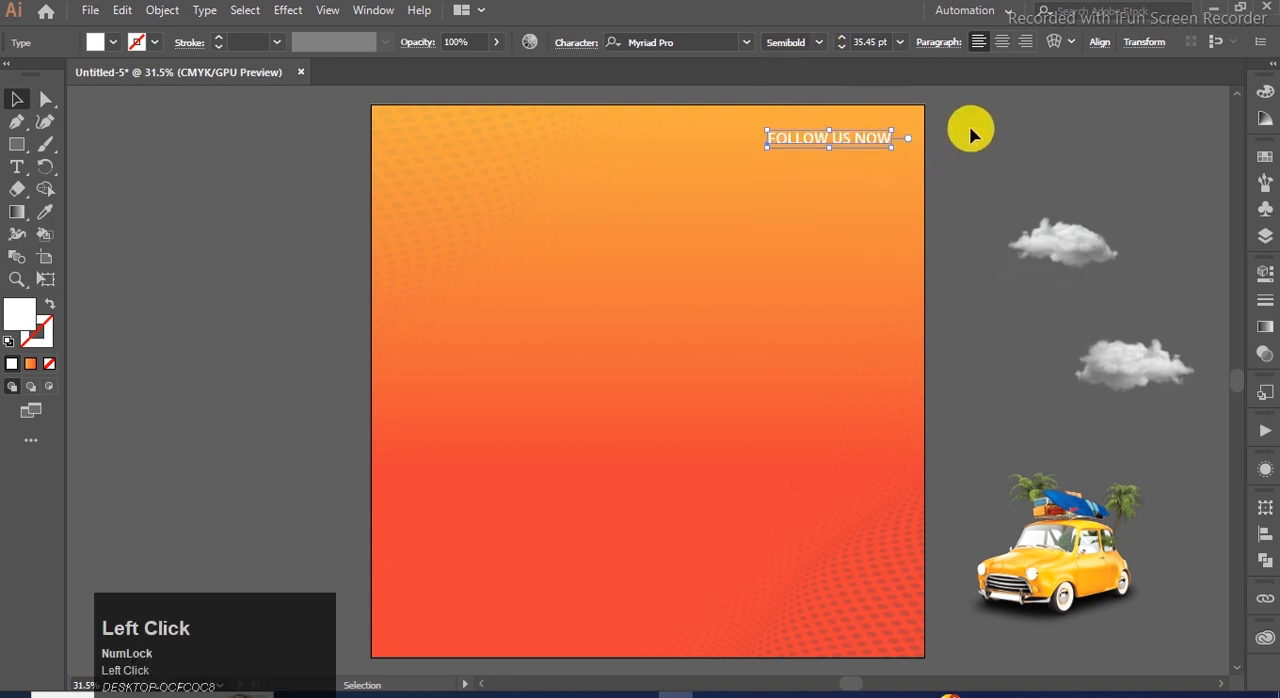
click(780, 134)
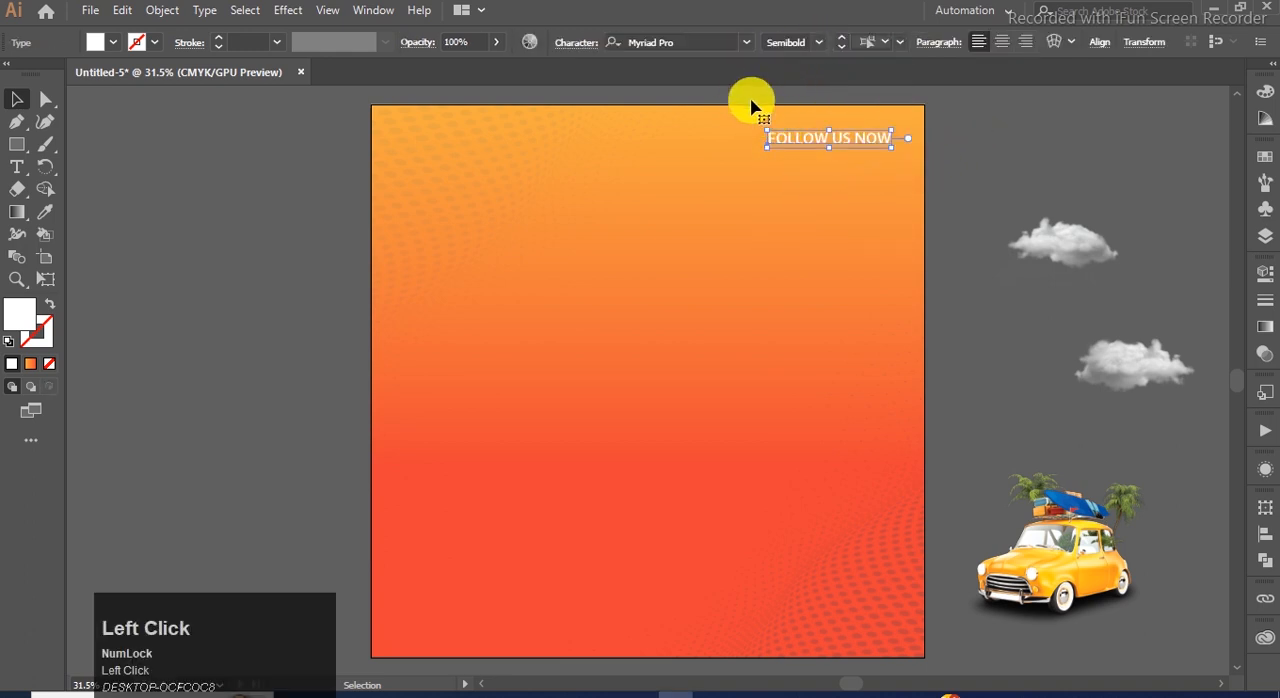
drag(842, 137, 847, 138)
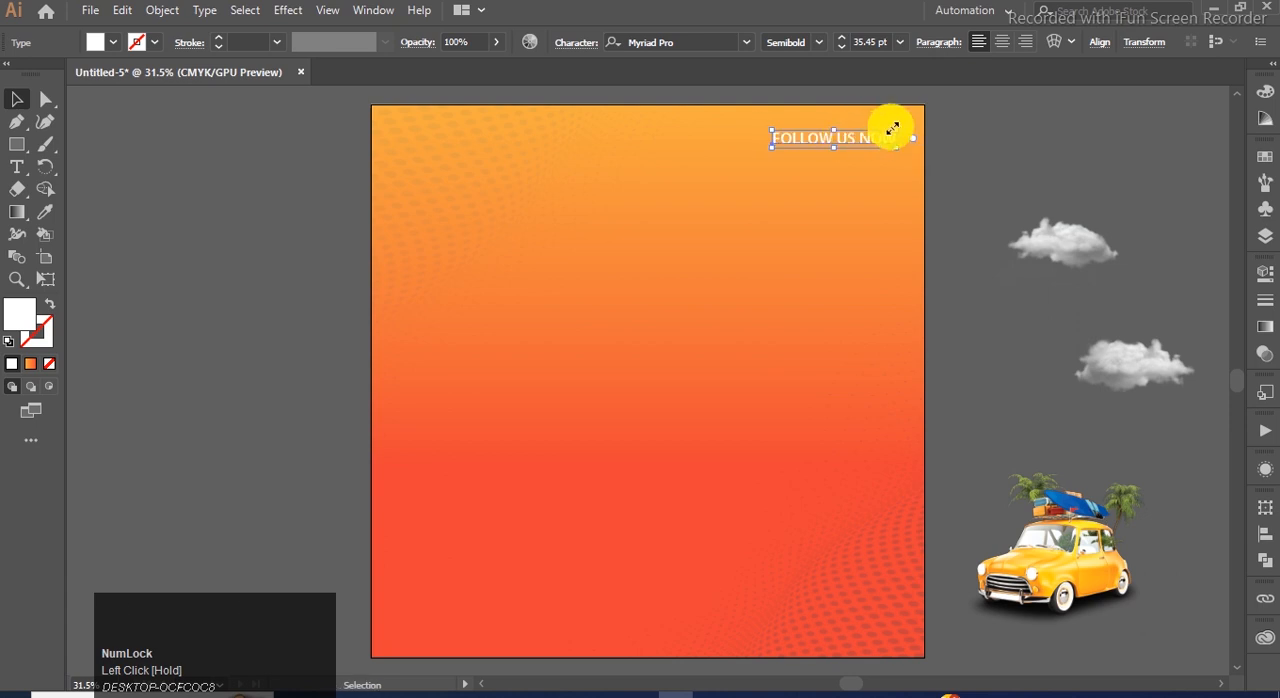
click(956, 104)
click(832, 142)
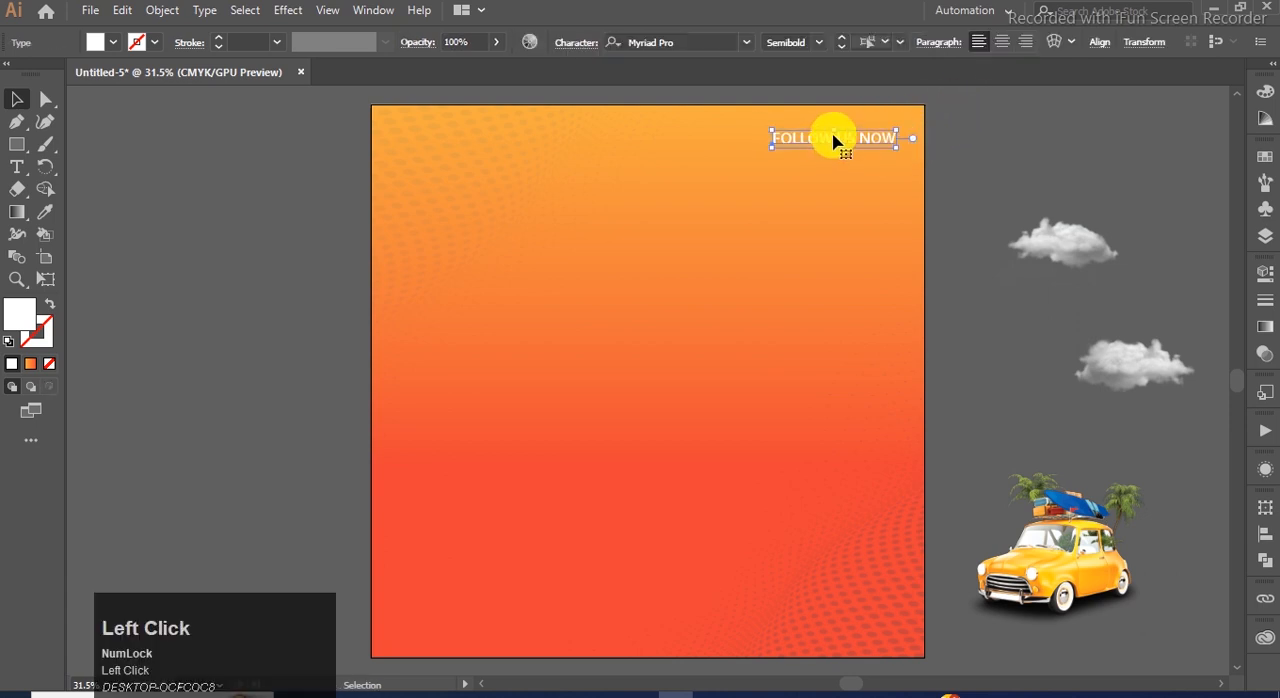
click(168, 228)
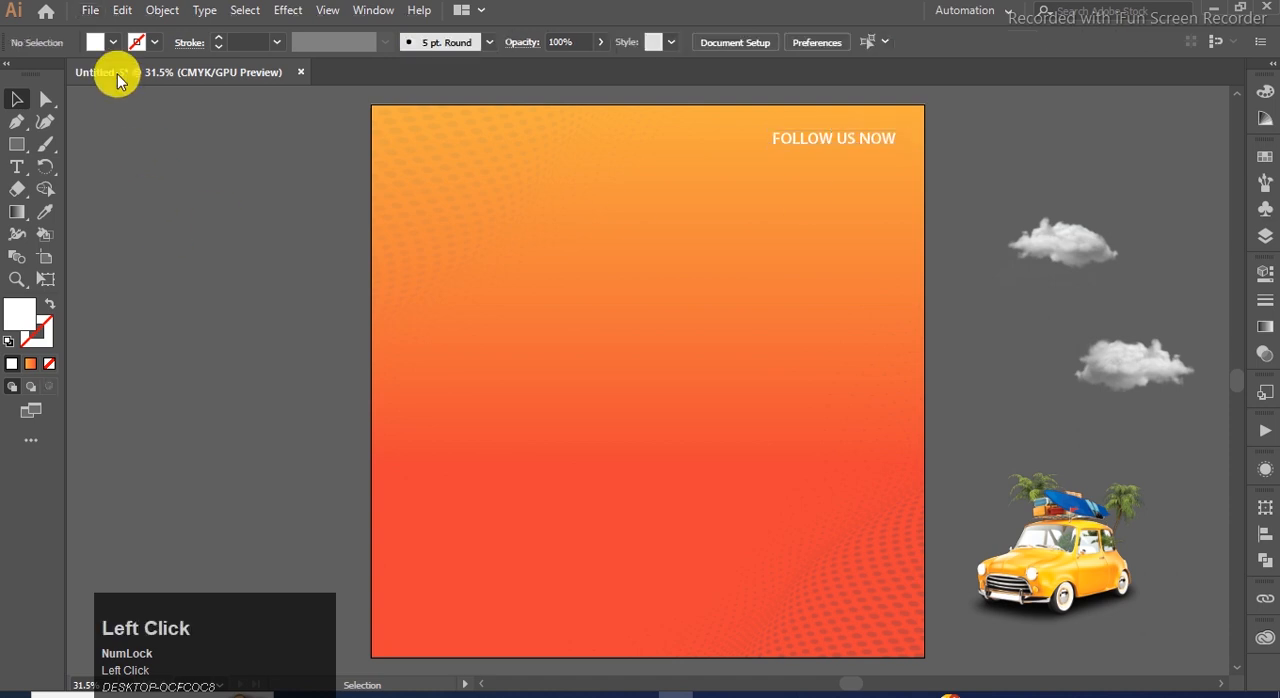
Place the "social media icons-01" file and position the icons directly beneath the FOLLOW US NOW text.
click(88, 12)
click(114, 237)
click(1091, 243)
click(1115, 570)
drag(198, 260, 807, 174)
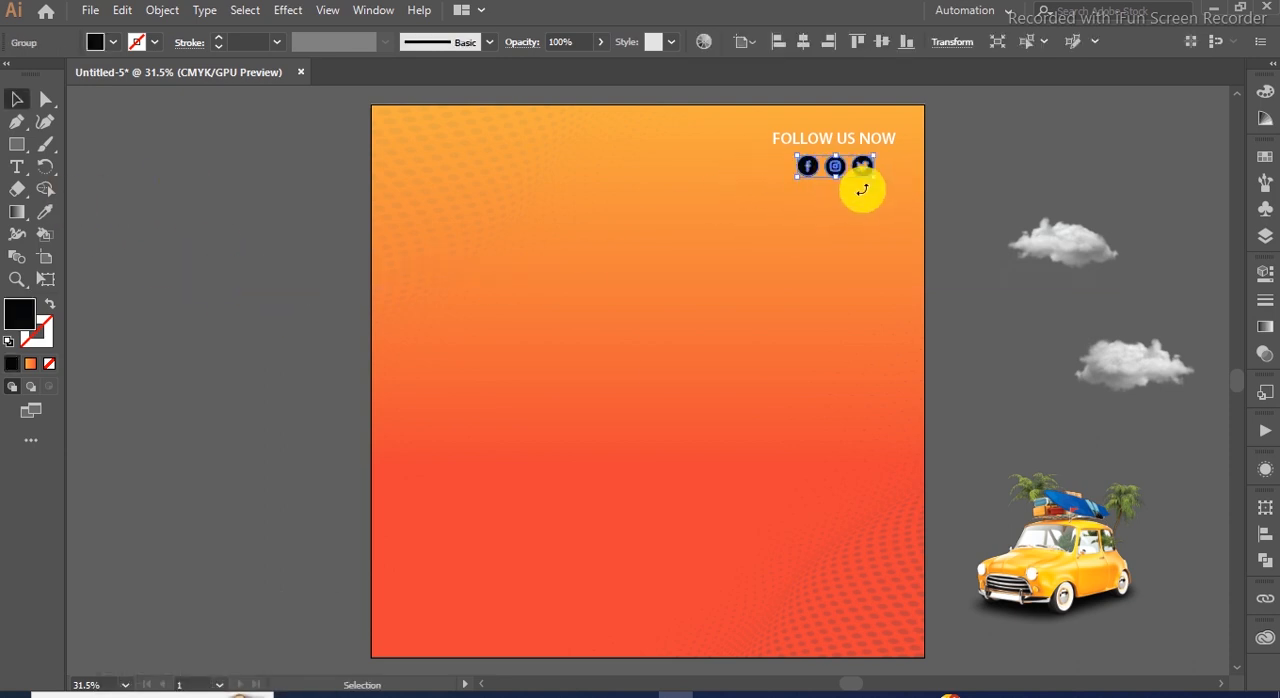
Scale the social media icon group down slightly beneath the FOLLOW US NOW text.
click(1006, 134)
click(864, 178)
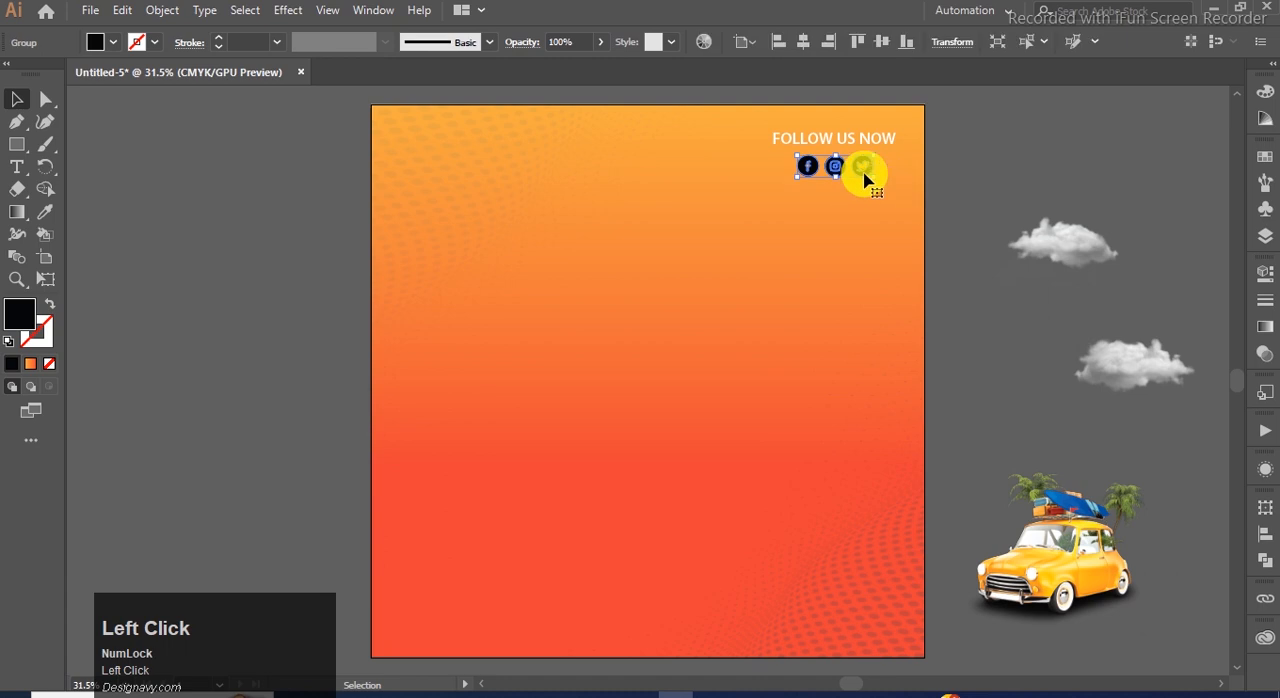
click(986, 134)
click(863, 183)
scroll(863, 183, up, 4)
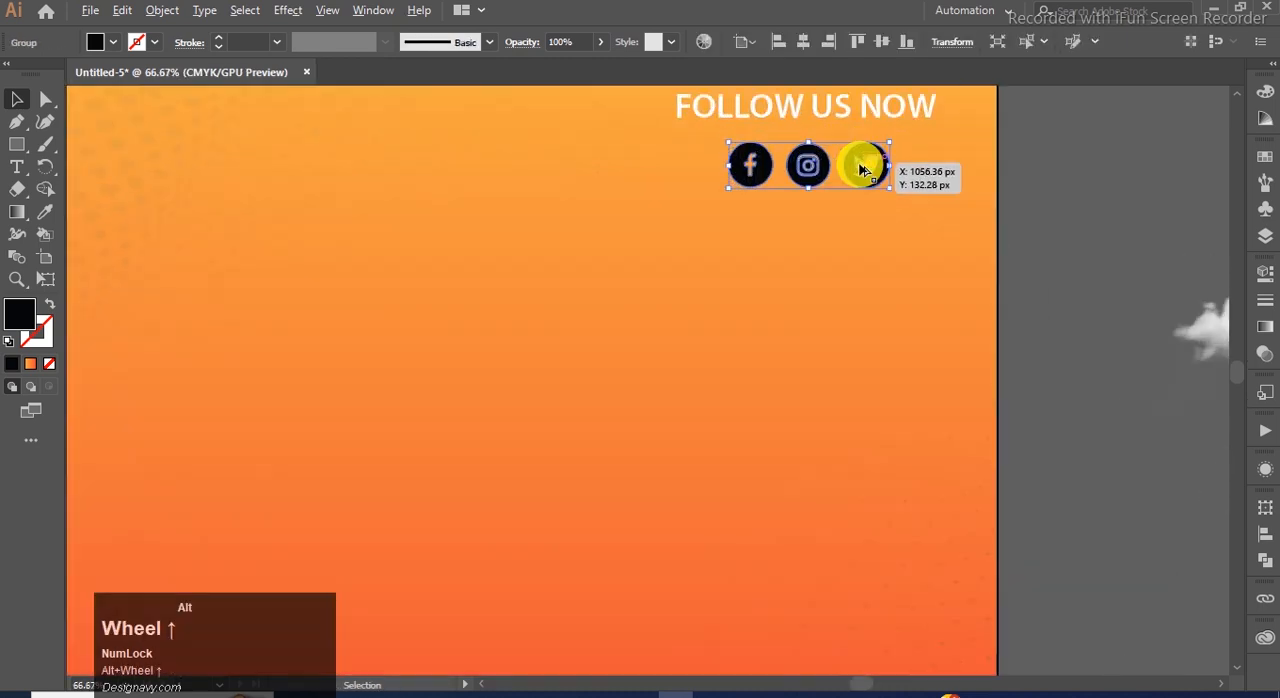
scroll(890, 208, down, 1)
drag(893, 201, 889, 198)
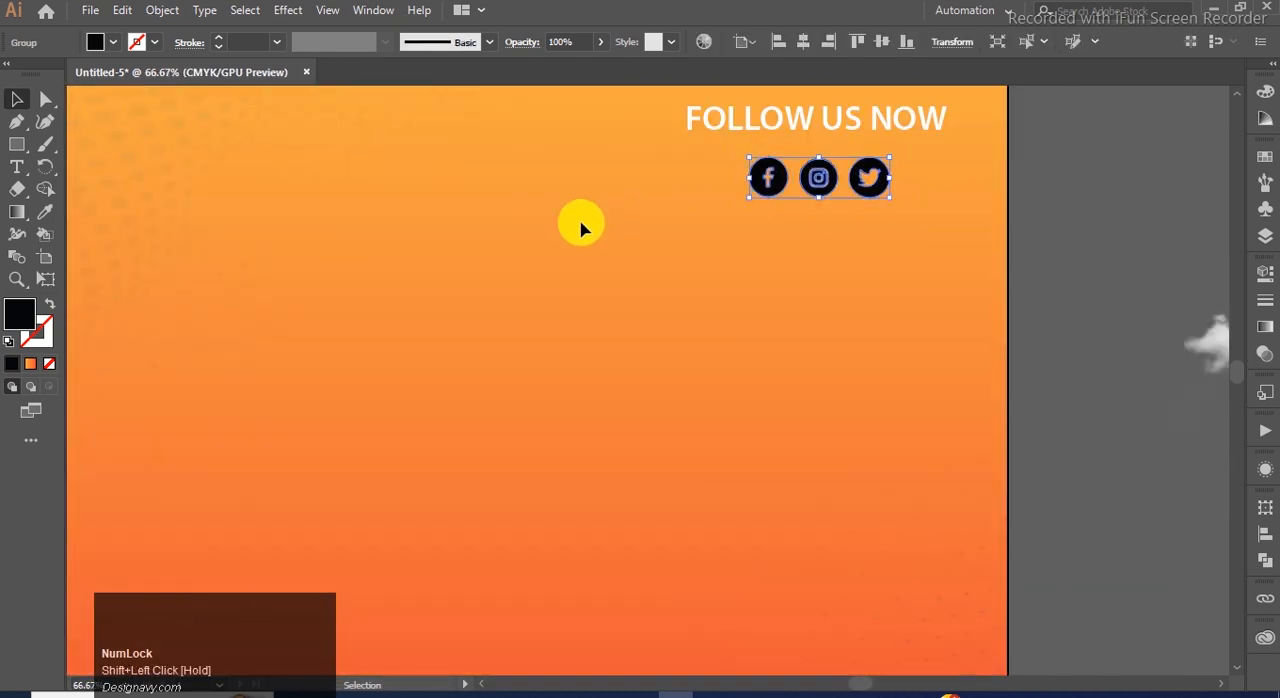
Change the fill of the social media icons to white (ffffff).
double_click(24, 318)
drag(460, 277, 383, 163)
click(780, 177)
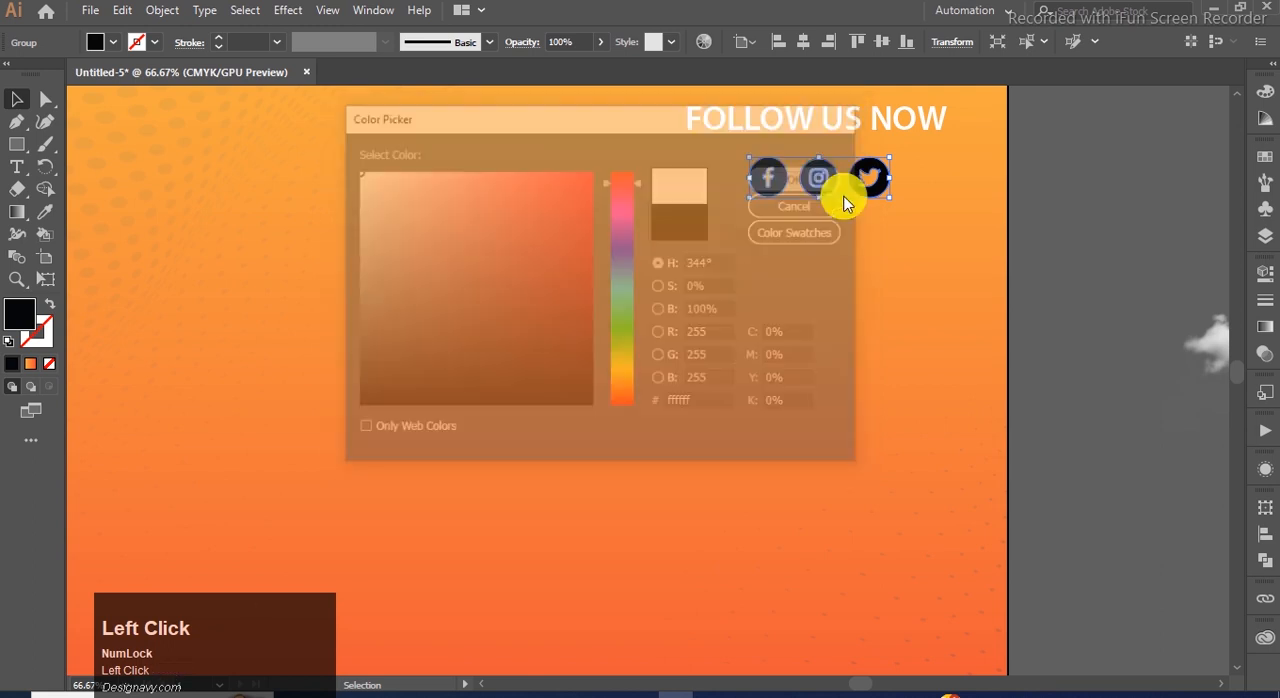
click(1065, 243)
scroll(1064, 241, down, 2)
click(975, 142)
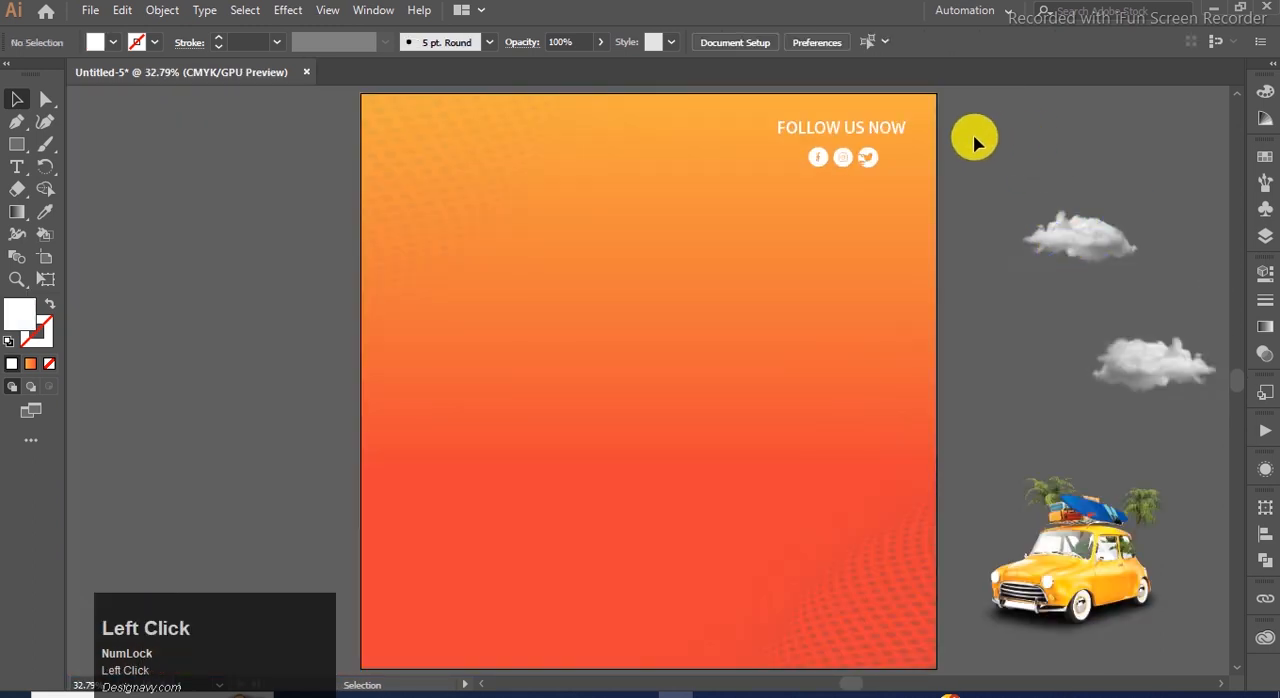
Duplicate the FOLLOW US NOW text into the artboard's open area, set it to Gotham-Black and enlarge it to about 53.53 pt.
scroll(202, 235, up, 1)
scroll(757, 231, down, 1)
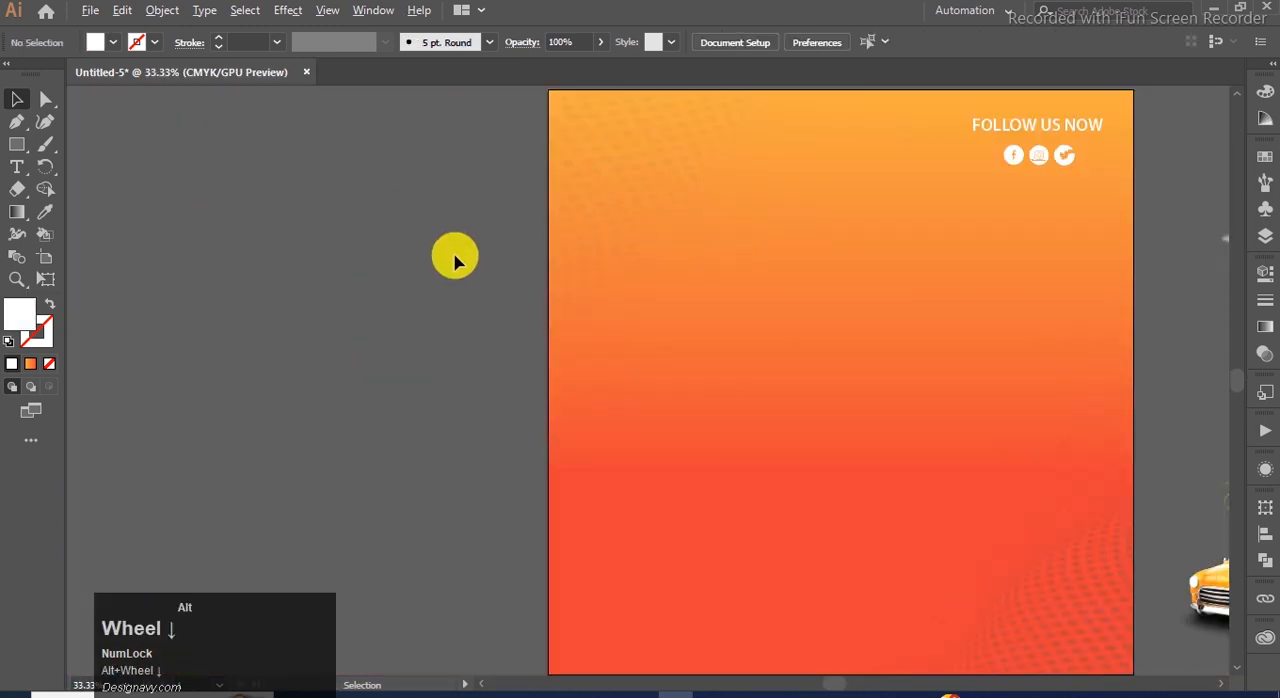
key(ctrl+0)
drag(791, 129, 522, 259)
click(742, 44)
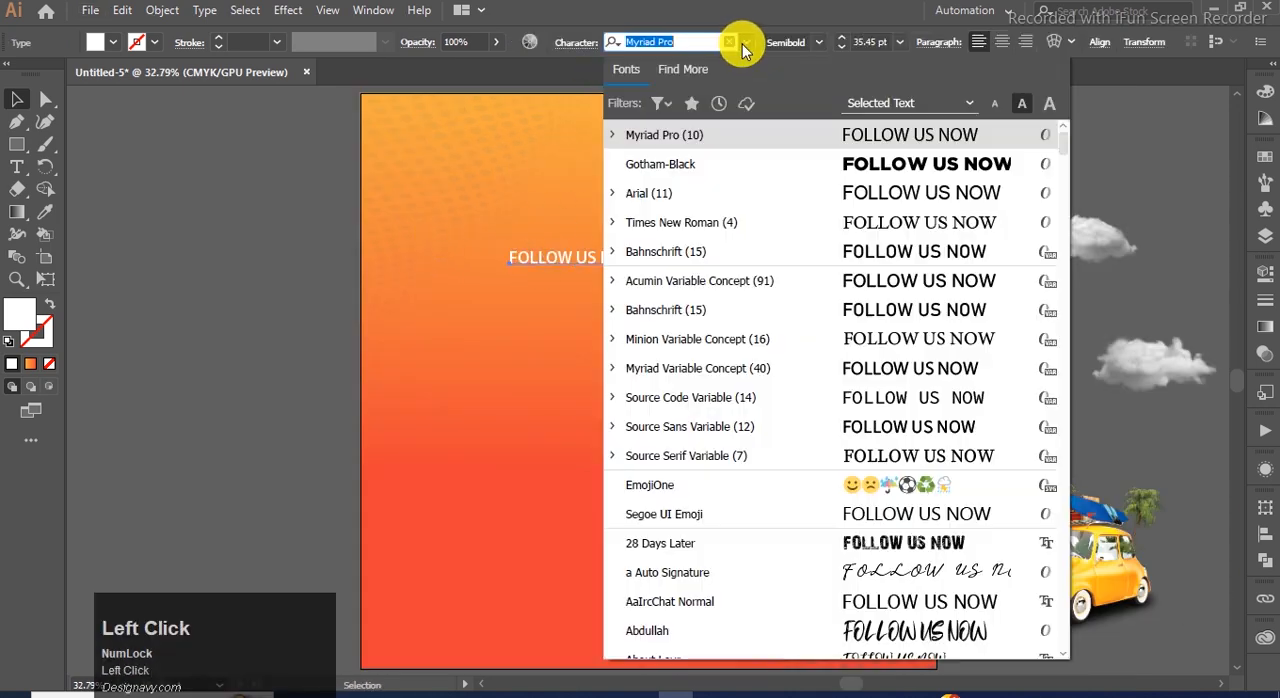
click(725, 170)
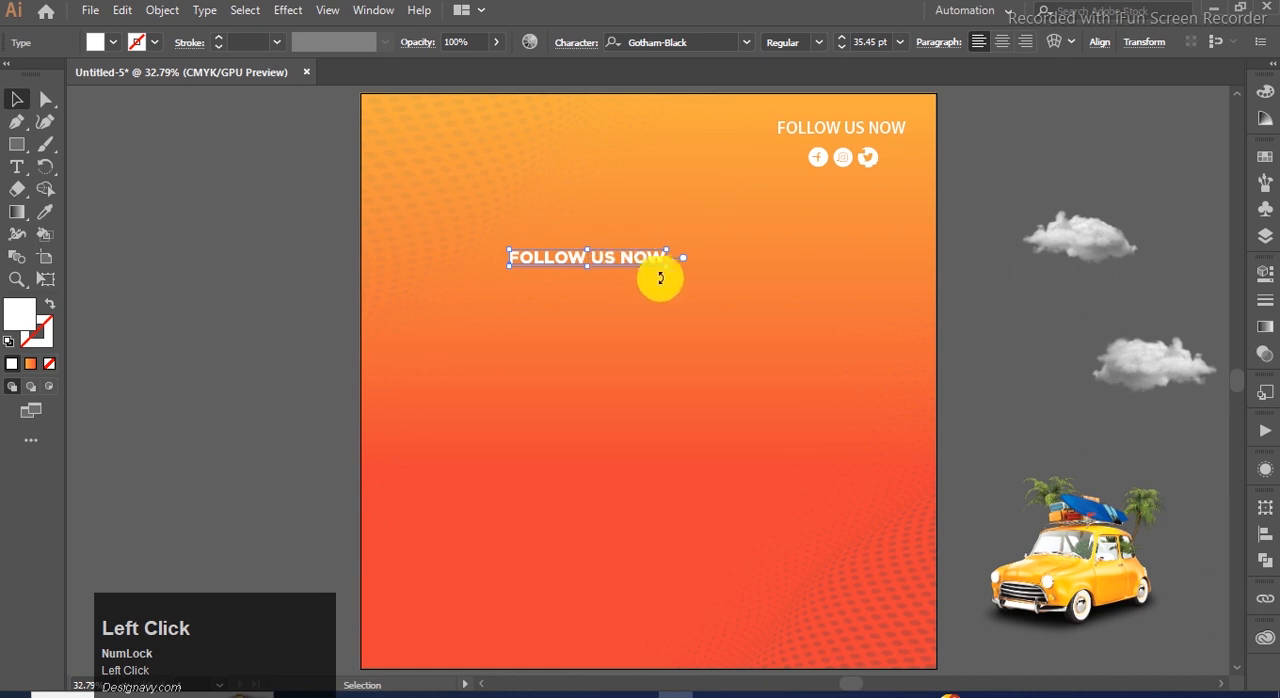
drag(668, 271, 755, 275)
Switch to the TEXT file in Notepad and copy the line TIME TO.
click(702, 690)
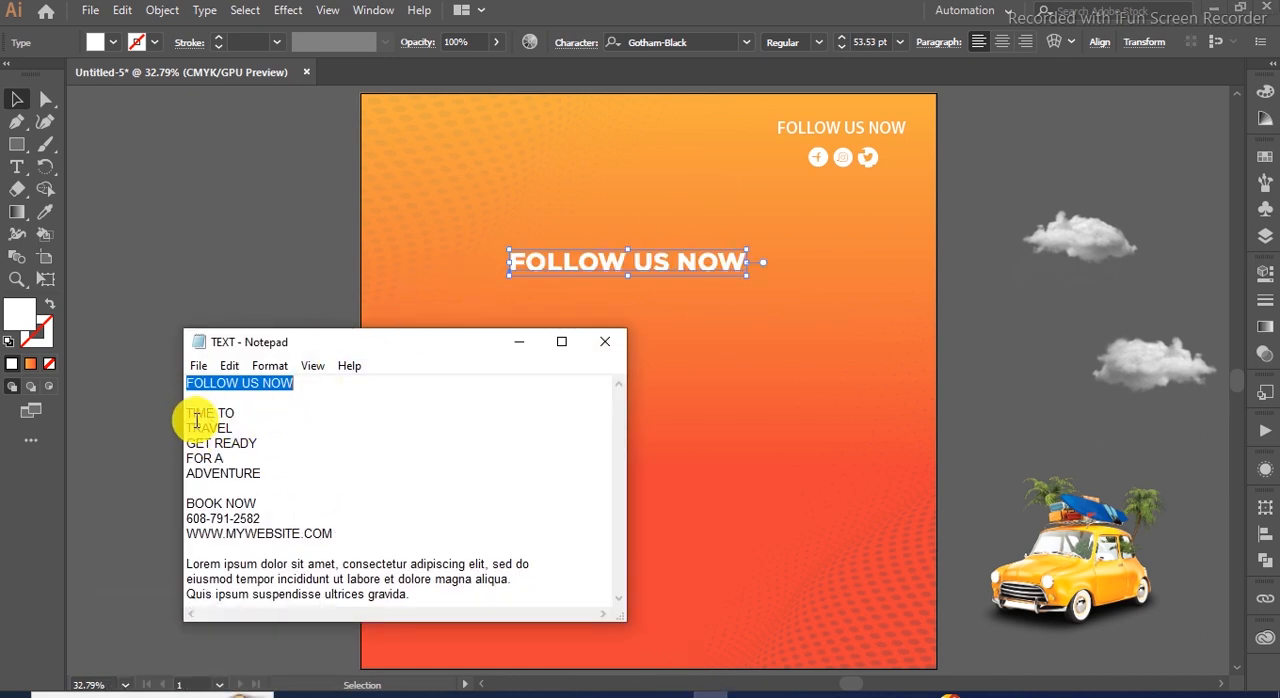
drag(188, 415, 263, 474)
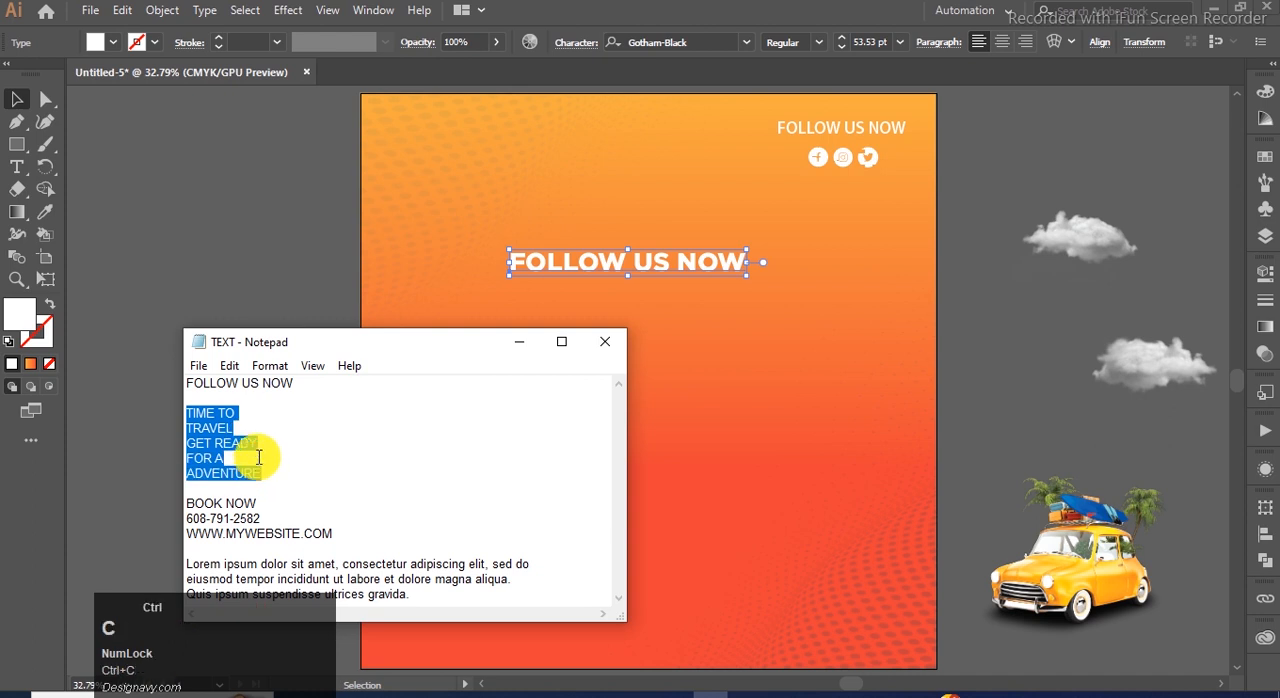
click(188, 420)
drag(238, 413, 240, 413)
key(ctrl+c)
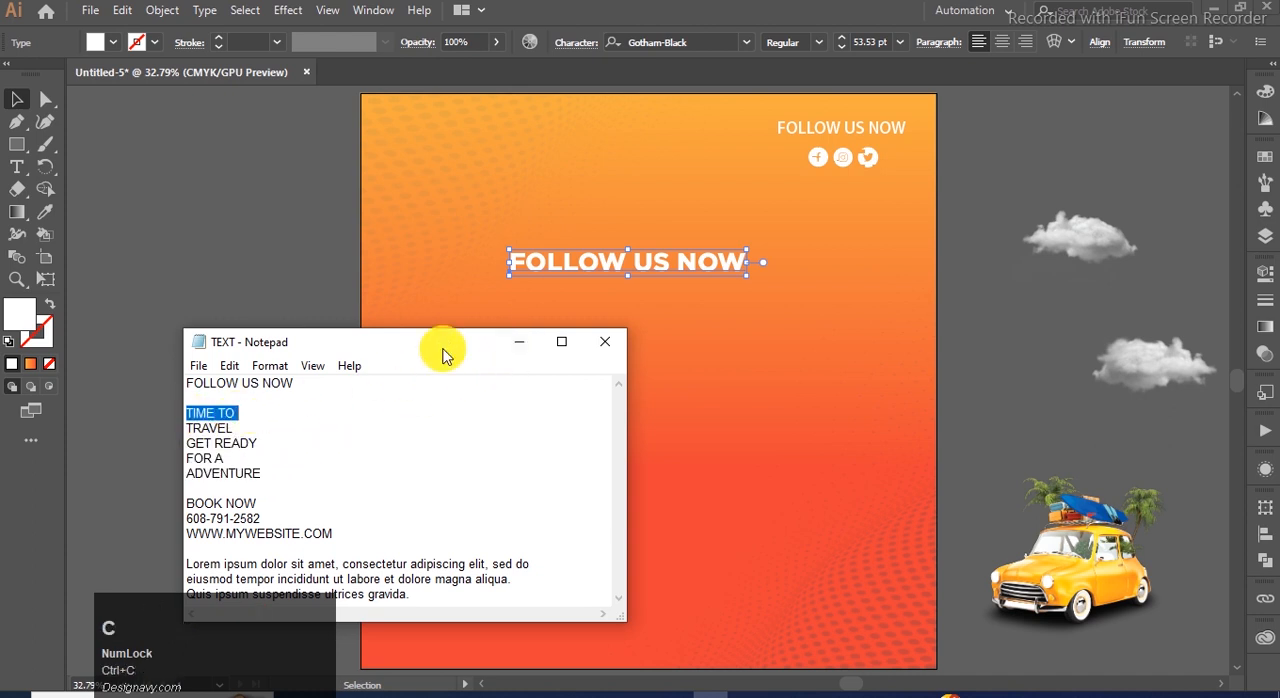
click(519, 341)
Duplicate the bold FOLLOW US NOW text directly above itself and set the copy's font to Gotham Book.
click(571, 346)
drag(574, 277, 571, 206)
click(746, 42)
click(748, 44)
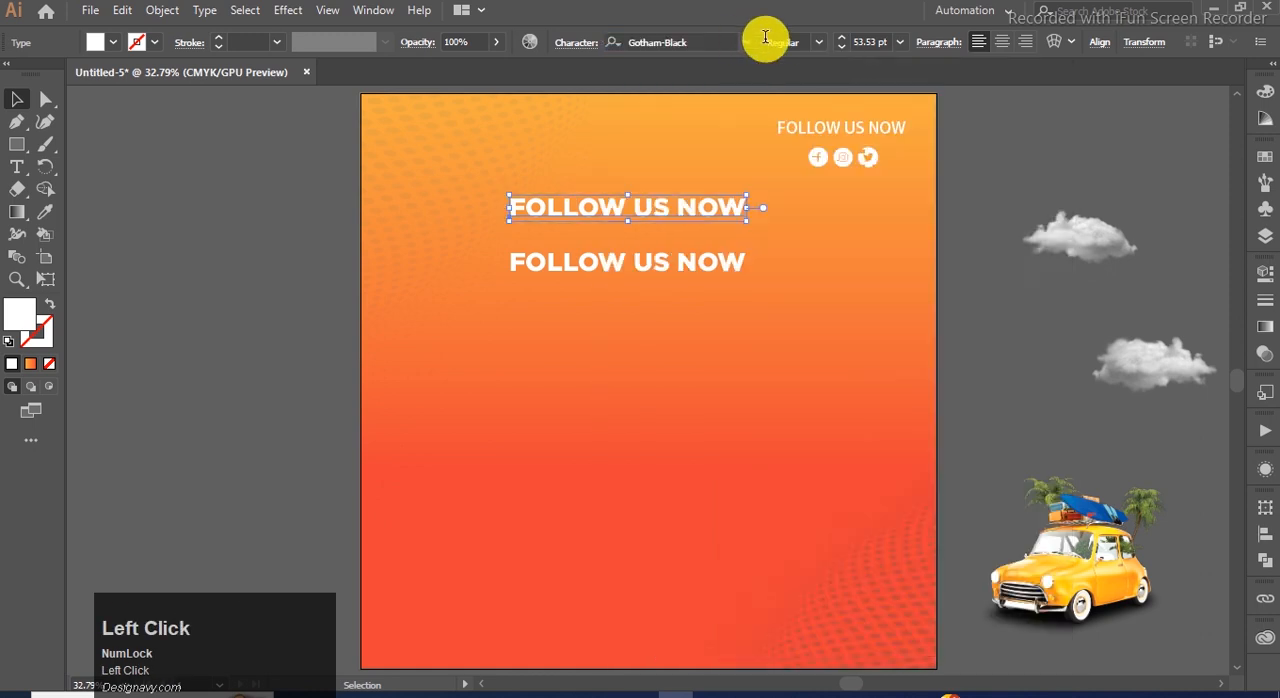
click(748, 44)
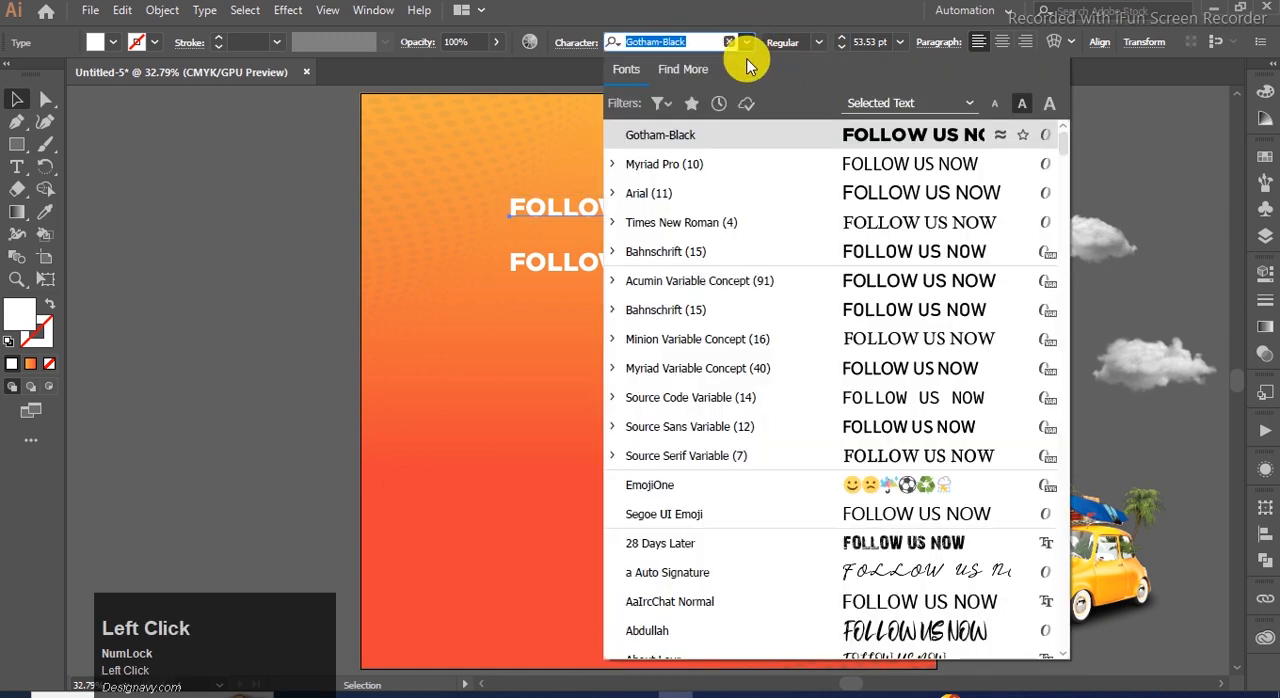
click(701, 41)
key(BackSpace)
key(BackSpace)
key(BackSpace)
key(BackSpace)
key(BackSpace)
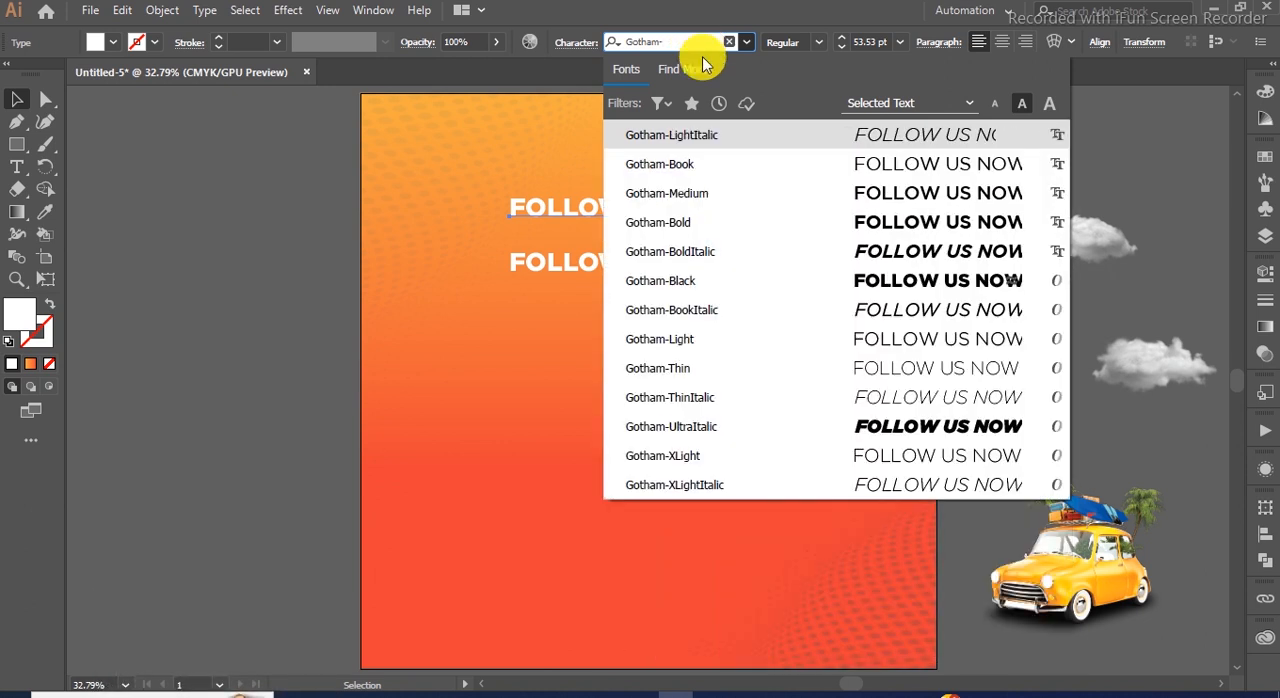
click(707, 164)
Replace the wording of the Gotham Book text with TIME TO and move it close above the bold line.
double_click(702, 209)
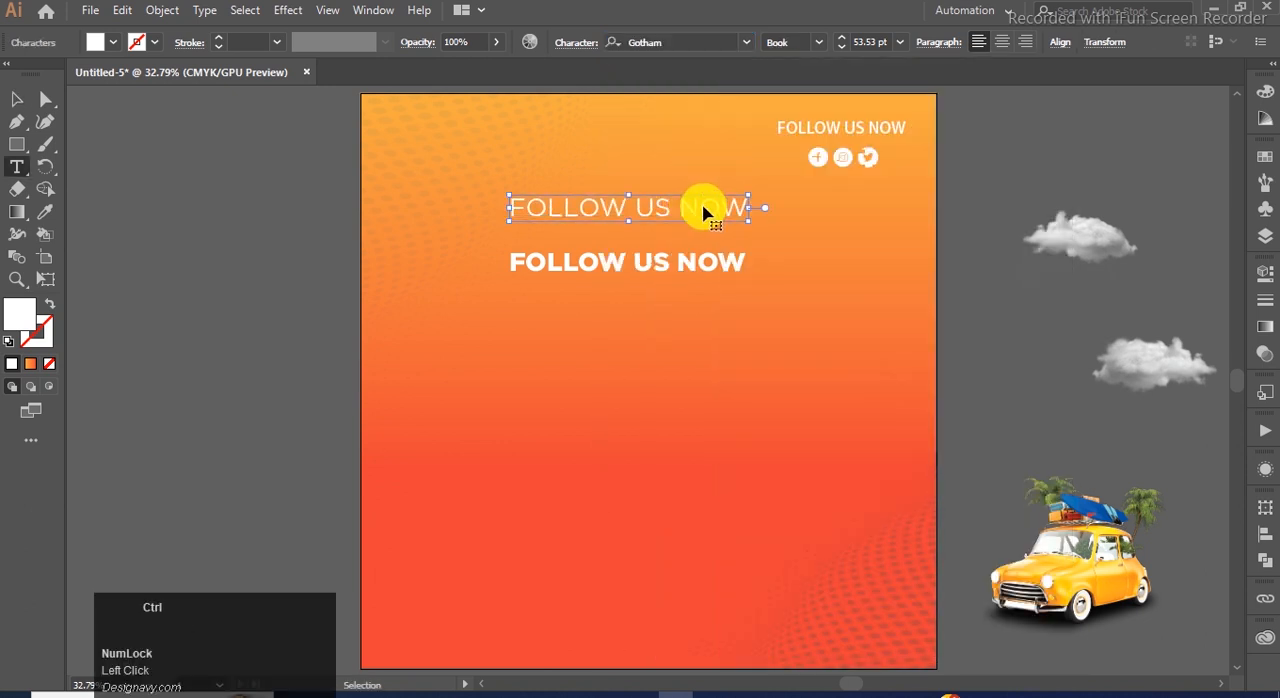
key(ctrl+a)
key(ctrl+v)
click(14, 102)
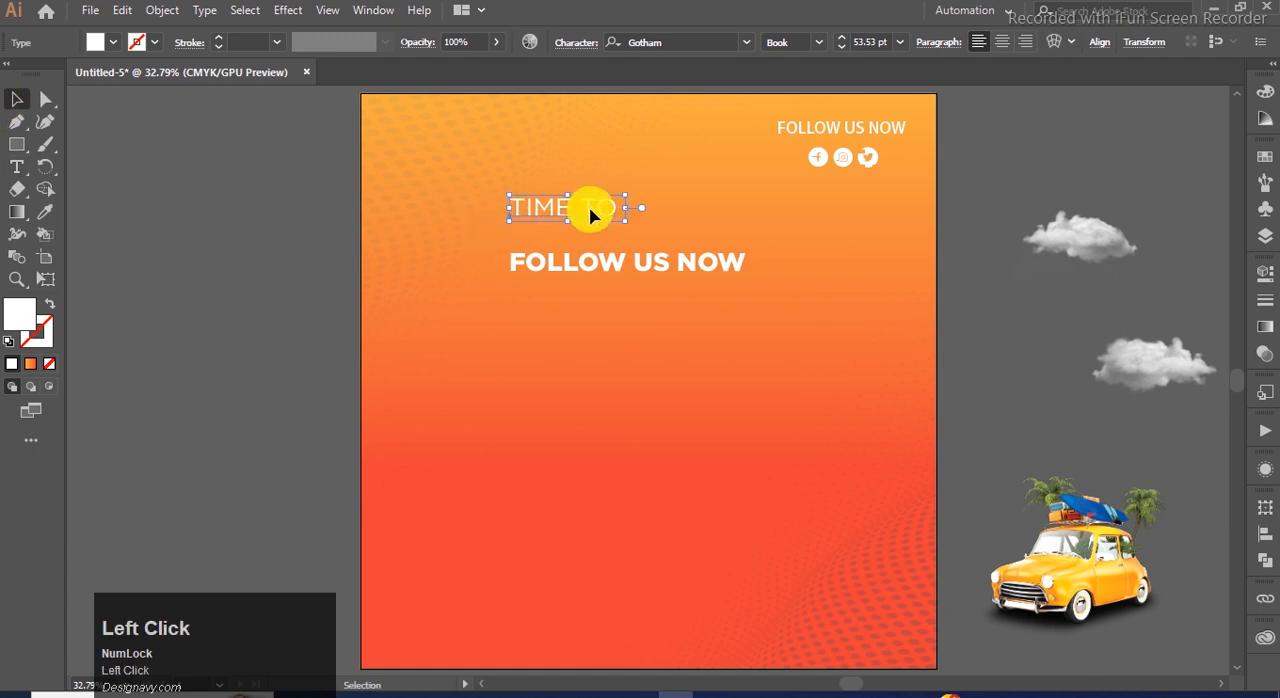
drag(591, 215, 629, 250)
Replace the bold FOLLOW US NOW text with TRAVEL, GET READY and FOR A copied from Notepad, and tighten its line spacing.
click(695, 692)
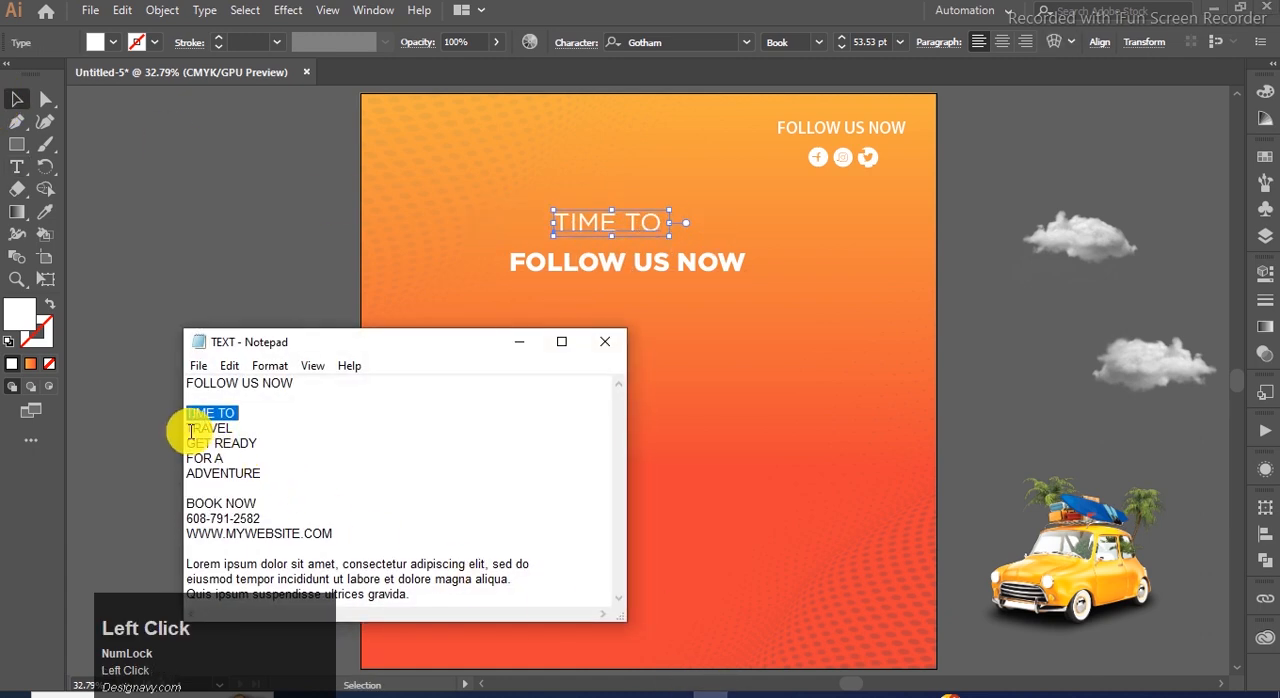
drag(185, 430, 232, 432)
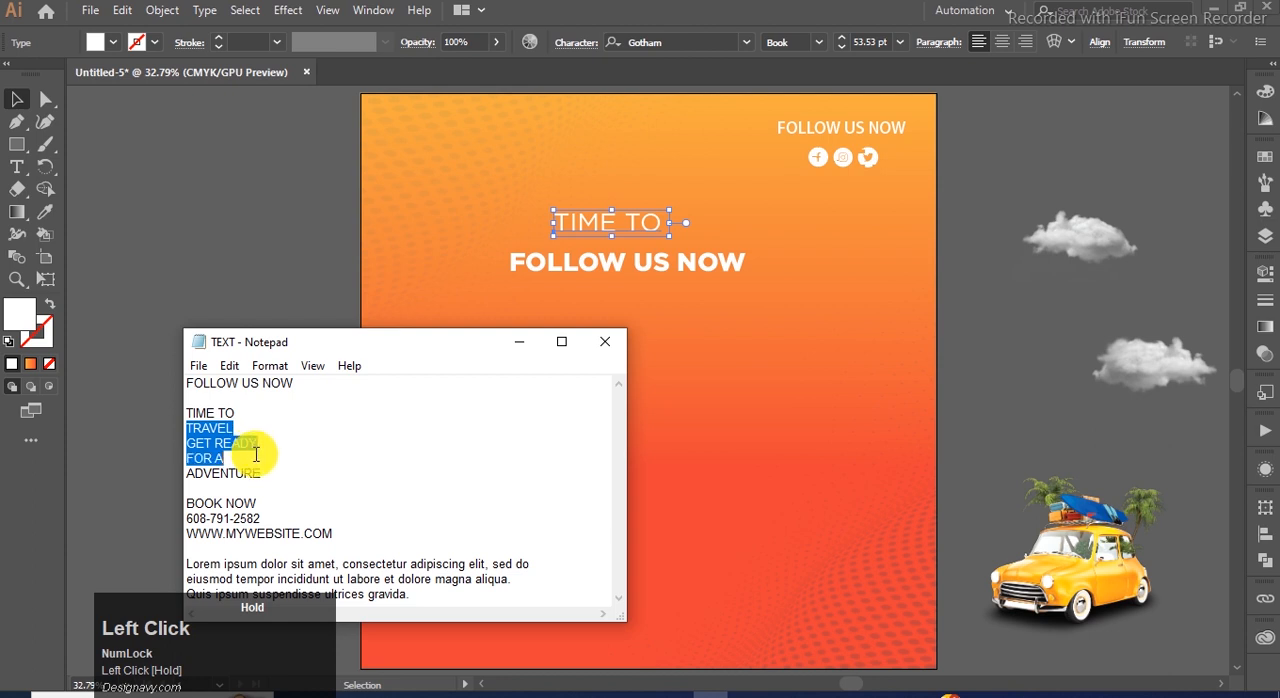
click(611, 266)
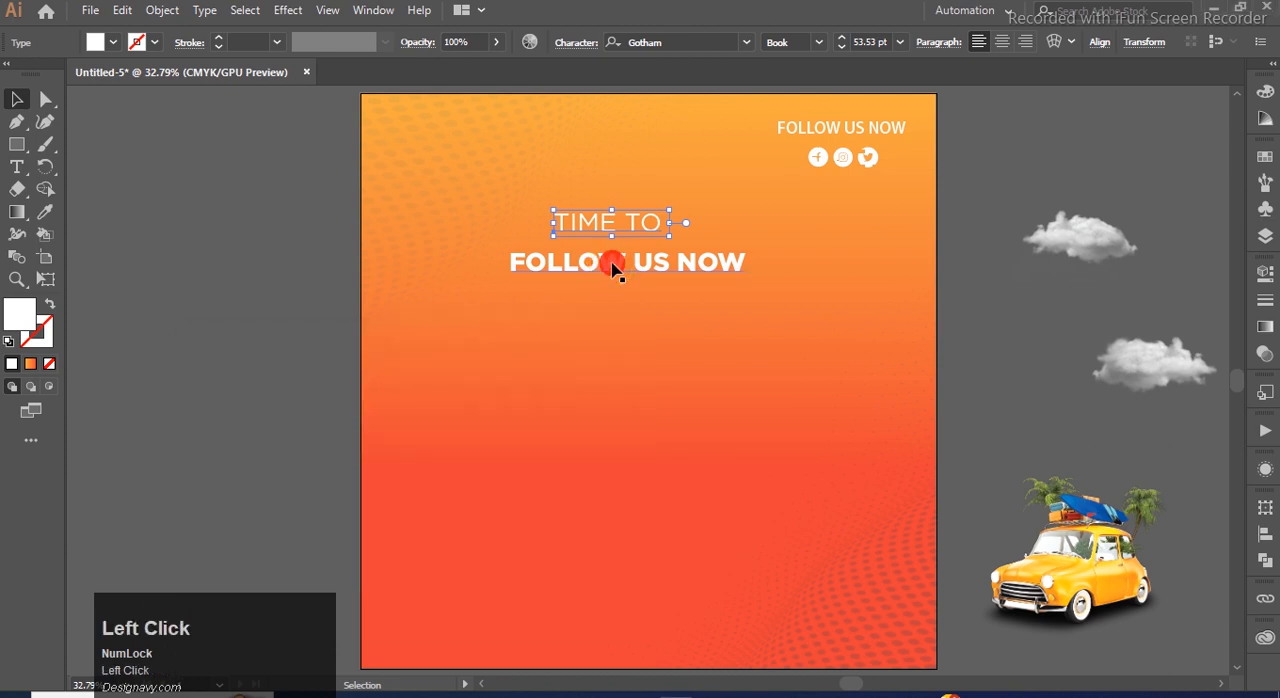
double_click(611, 266)
key(ctrl+a)
key(ctrl+v)
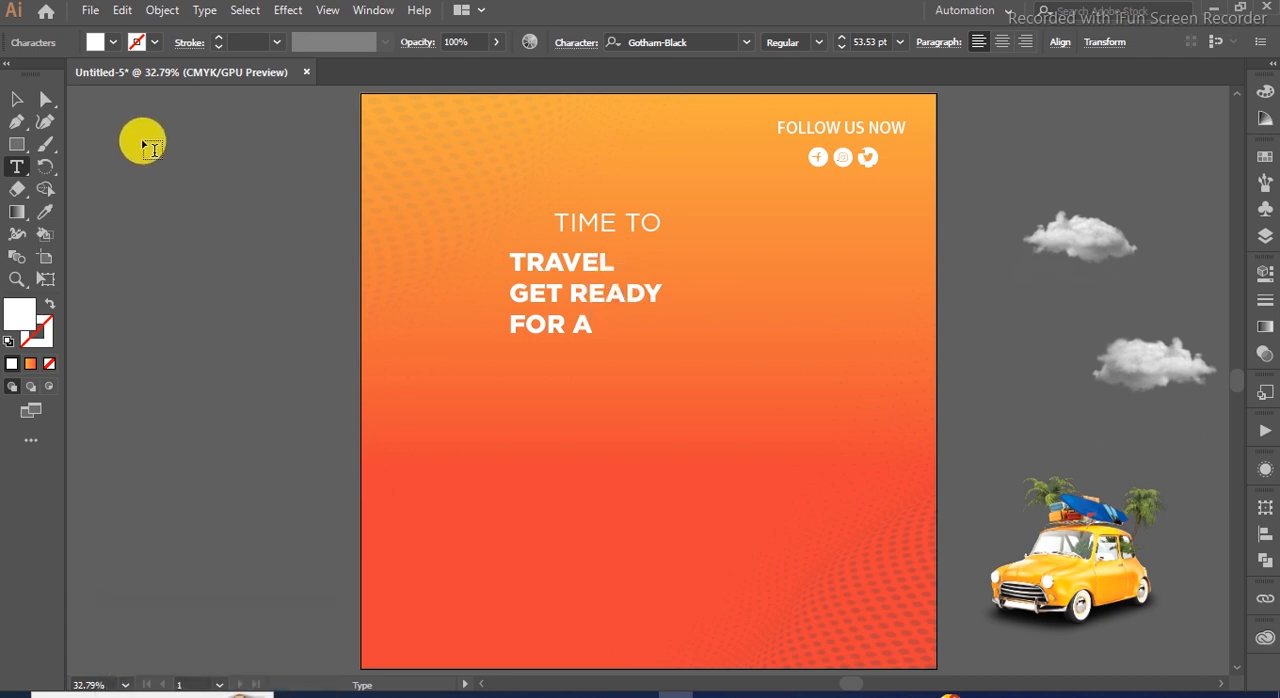
click(17, 101)
key(alt+Up)
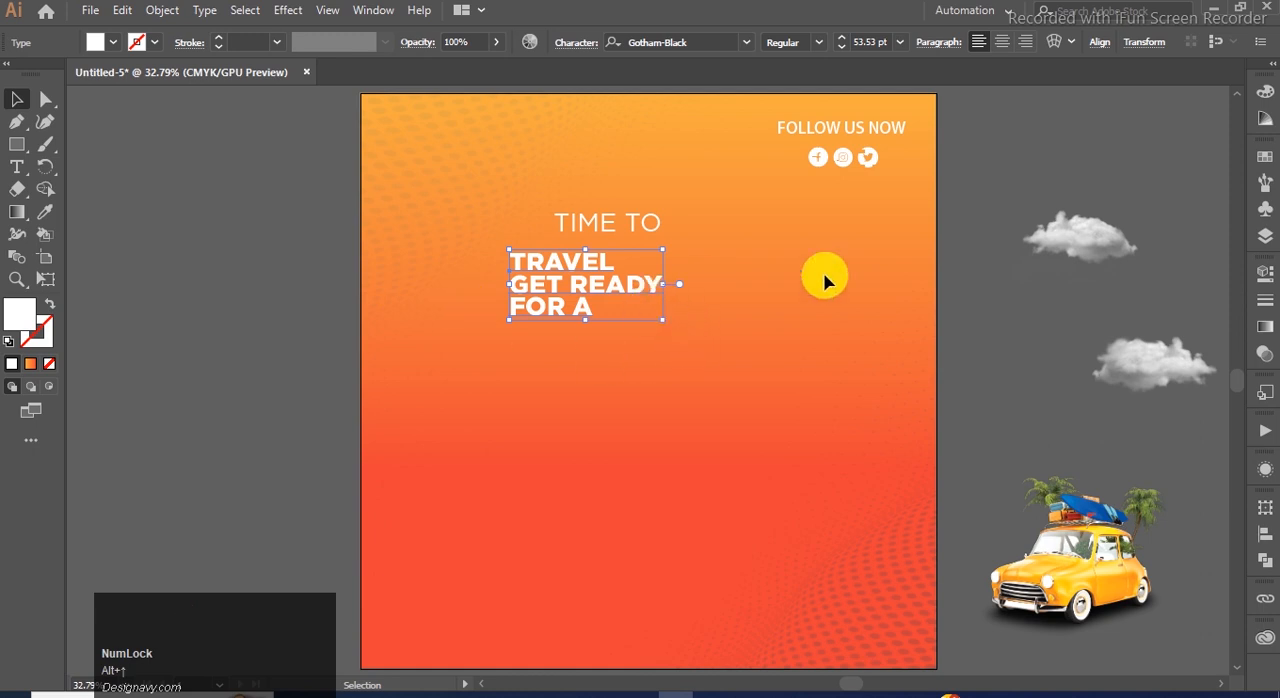
Enlarge the bold TRAVEL GET READY FOR A headline to about 106.93 pt and reposition it with TIME TO directly above.
drag(604, 225, 567, 225)
click(608, 282)
drag(662, 321, 790, 411)
drag(706, 321, 679, 321)
shift+click(568, 222)
mouse_move(568, 222)
mouse_down()
mouse_move(541, 197)
mouse_move(570, 210)
mouse_up()
click(776, 250)
click(972, 358)
Duplicate the TIME TO text straight down to just below the FOR A line.
click(488, 209)
drag(491, 206, 488, 376)
click(1012, 277)
click(981, 347)
Set the font size of both TIME TO texts to 48 pt.
click(543, 210)
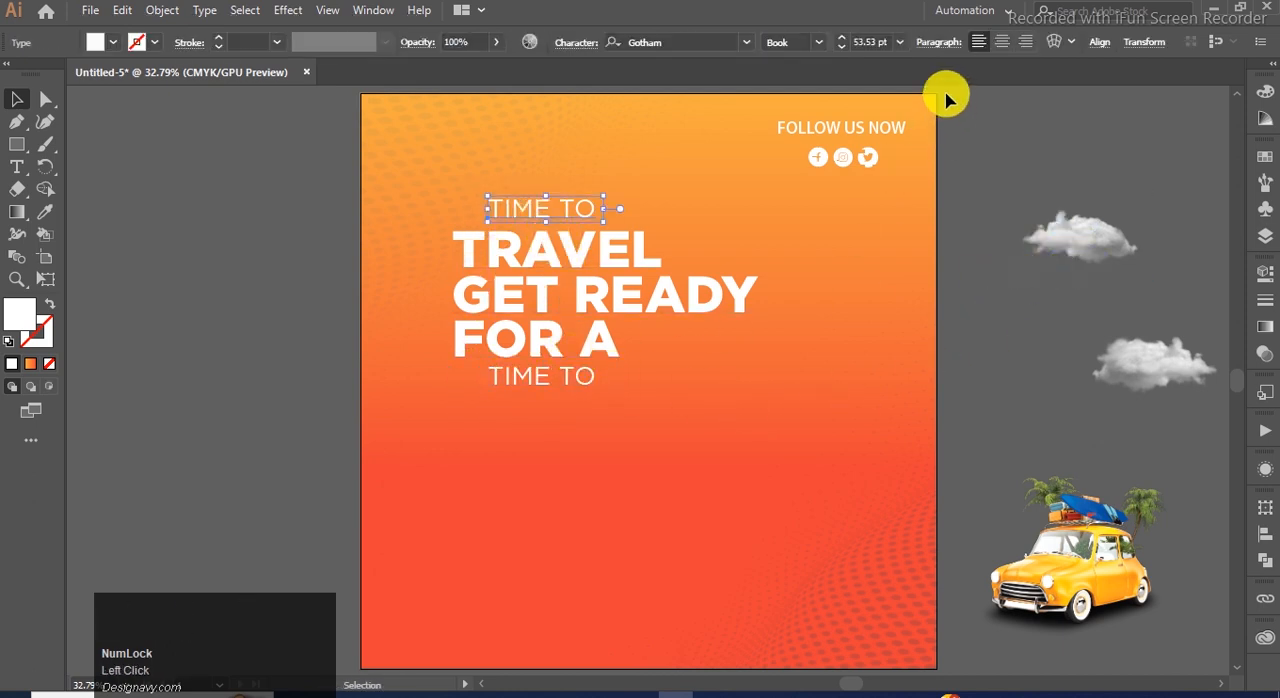
click(900, 42)
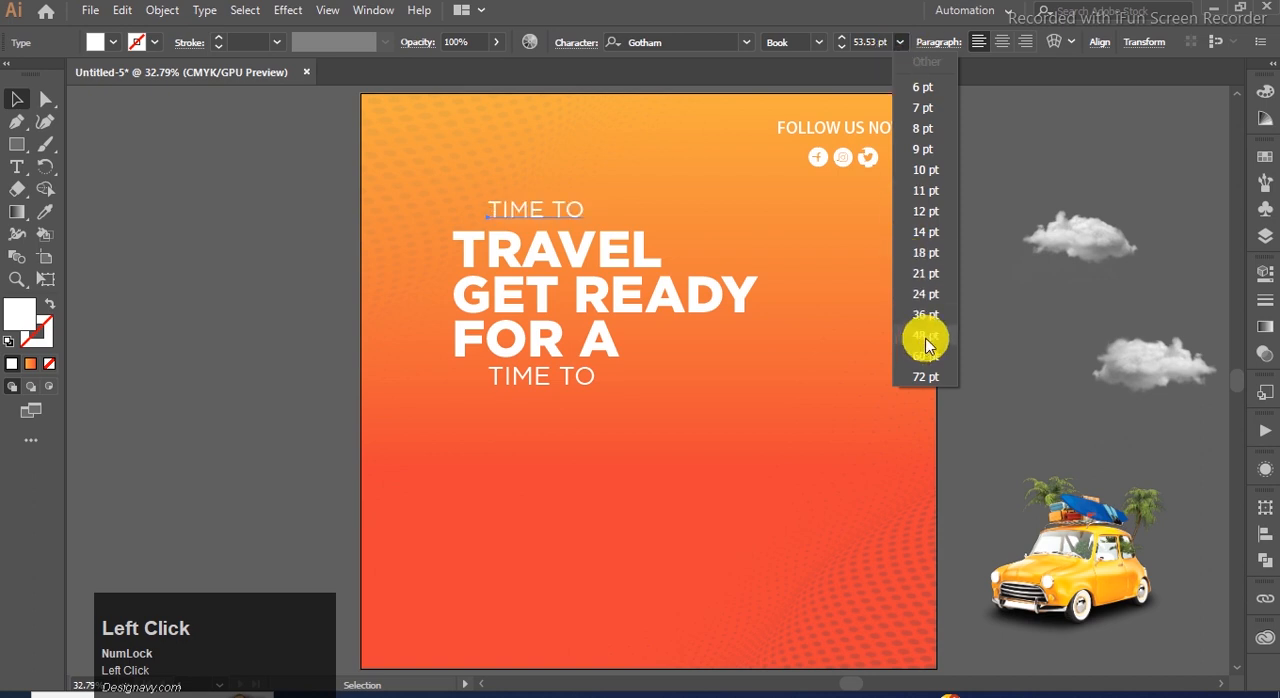
click(925, 335)
click(585, 376)
click(900, 42)
click(925, 335)
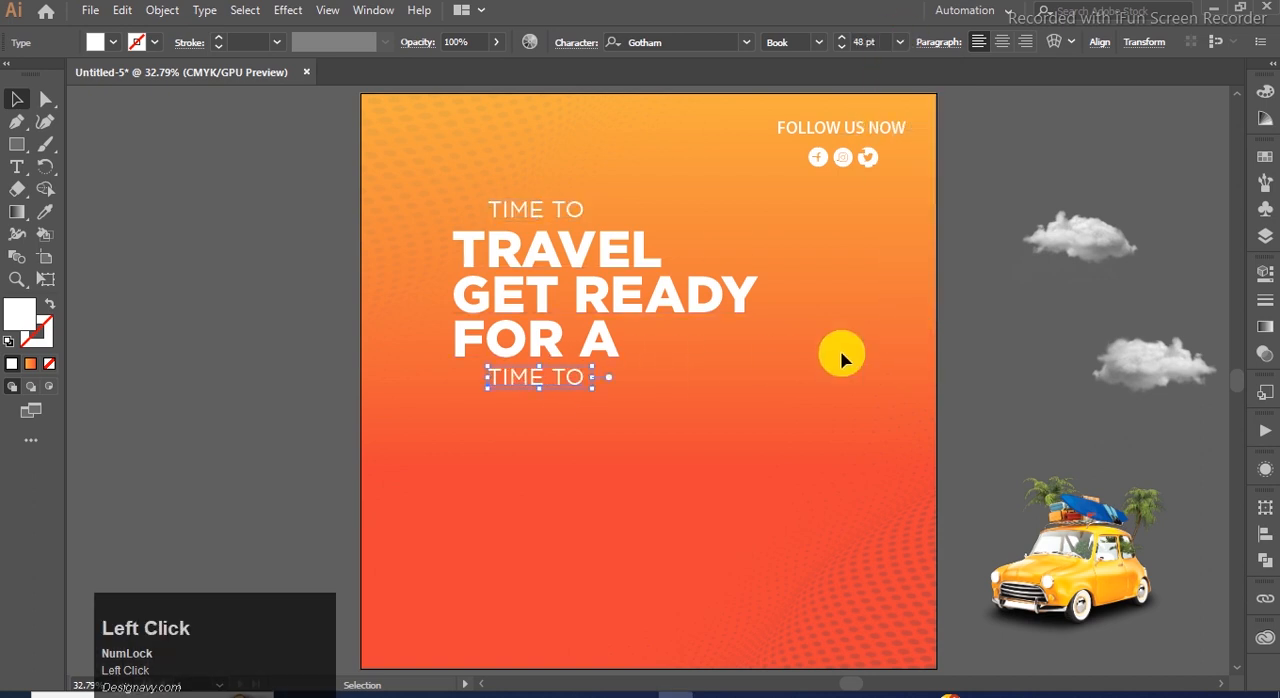
Replace the lower TIME TO text with ADVENTURE copied from the Notepad file.
click(702, 692)
drag(264, 474, 186, 476)
key(ctrl+c)
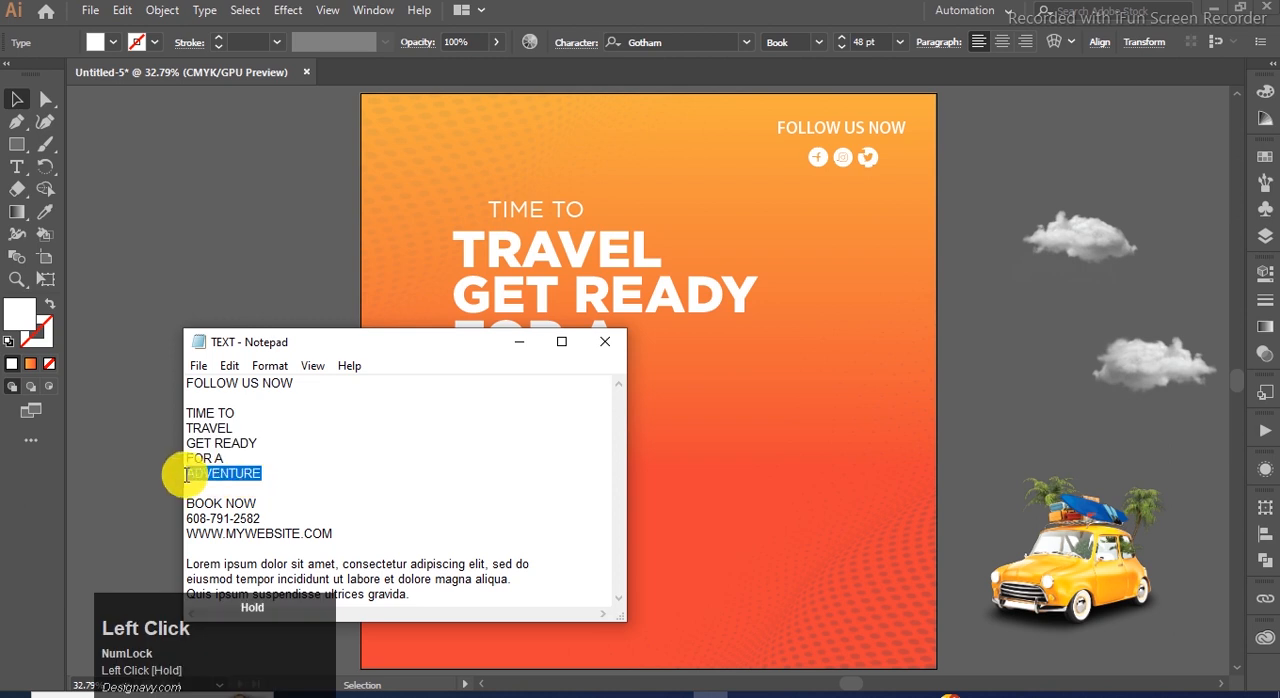
click(528, 348)
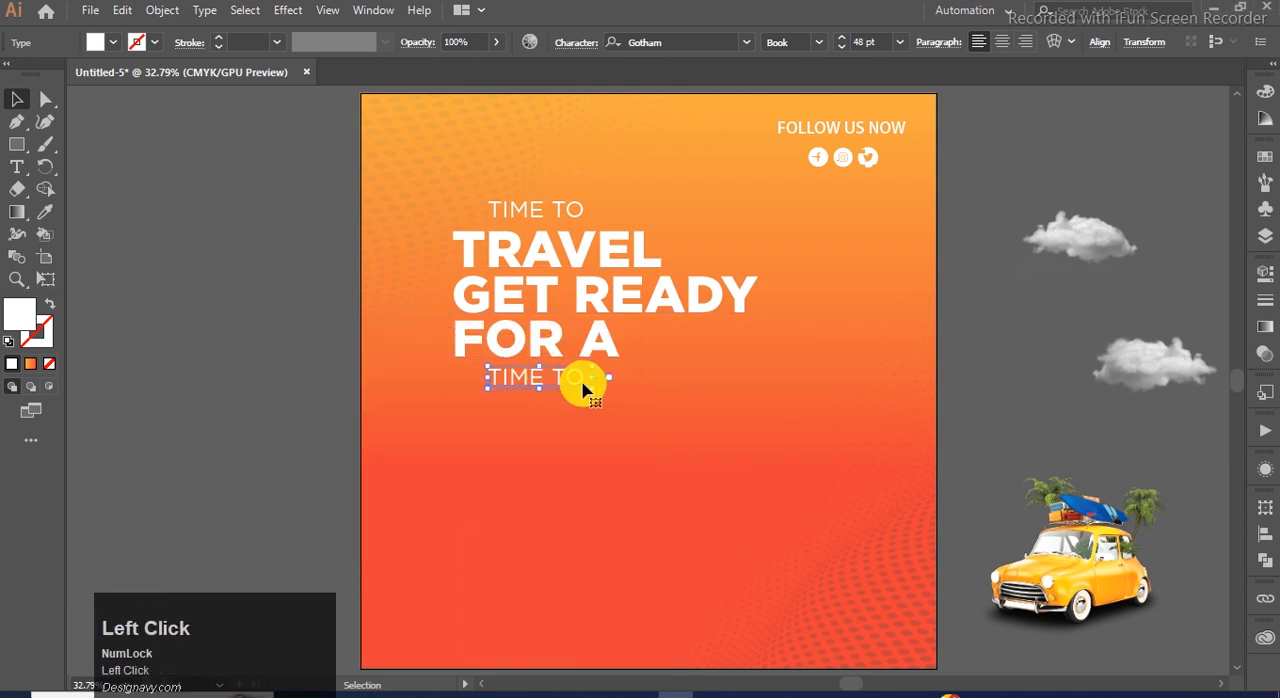
key(ctrl+v)
click(17, 98)
Align the ADVENTURE and TIME TO texts horizontally with the left edge of the bold headline.
shift+click(510, 213)
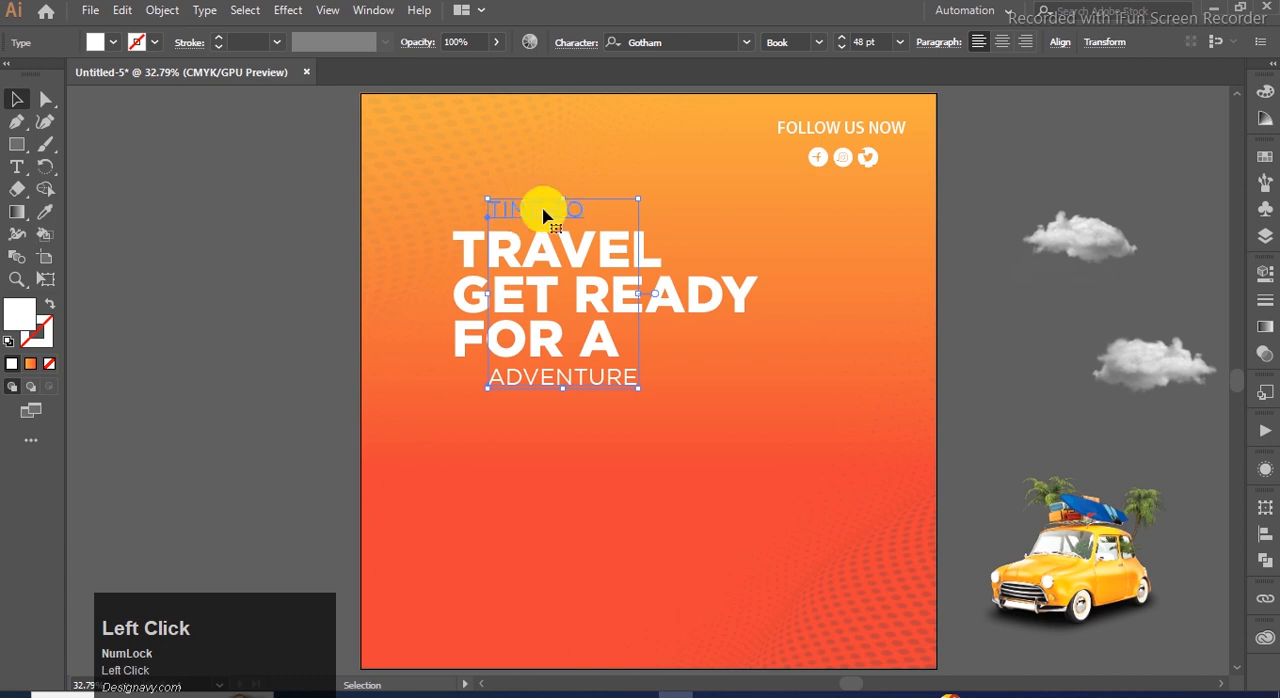
click(586, 383)
drag(608, 381, 576, 388)
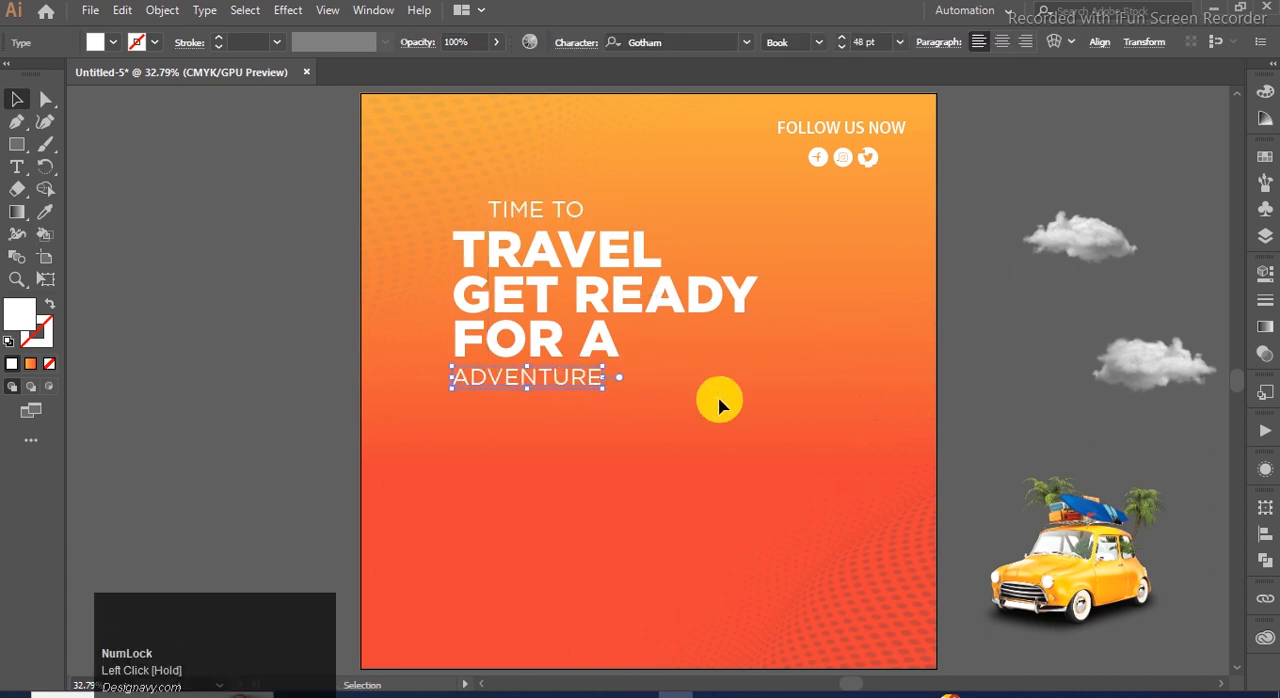
click(720, 403)
click(554, 208)
drag(552, 208, 523, 214)
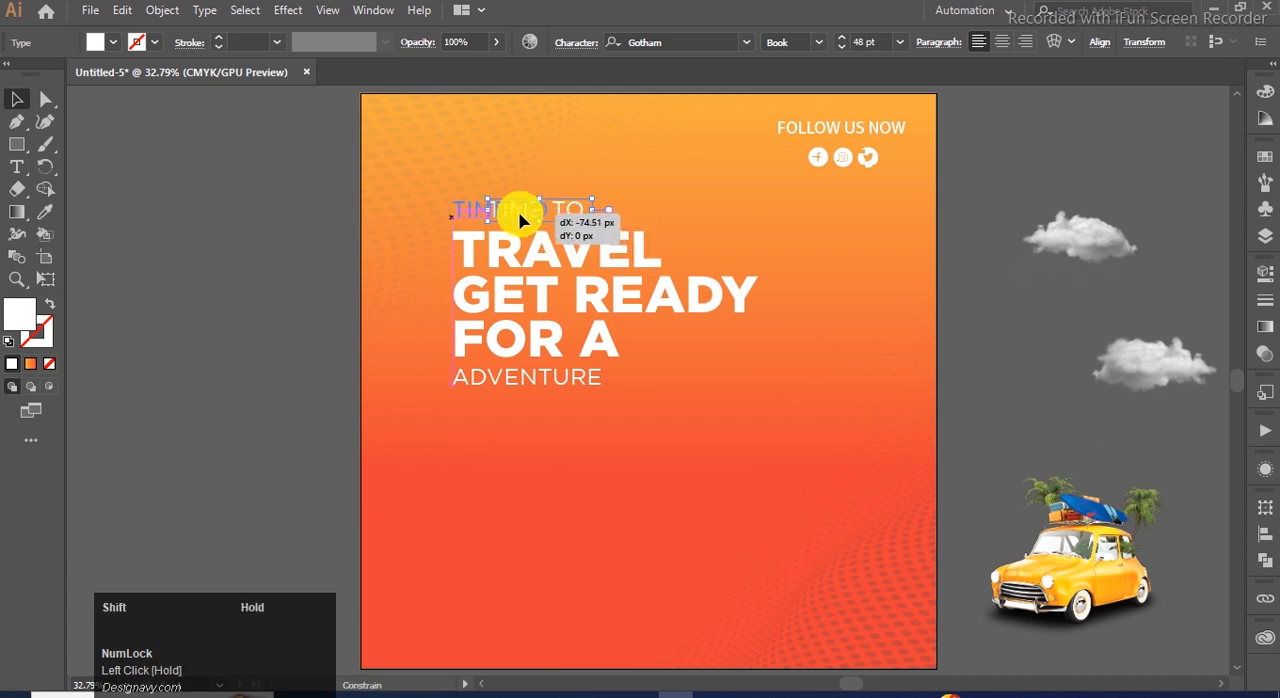
click(1034, 249)
Nudge the bold headline and ADVENTURE up slightly to close the gap below TIME TO.
scroll(482, 243, up, 2)
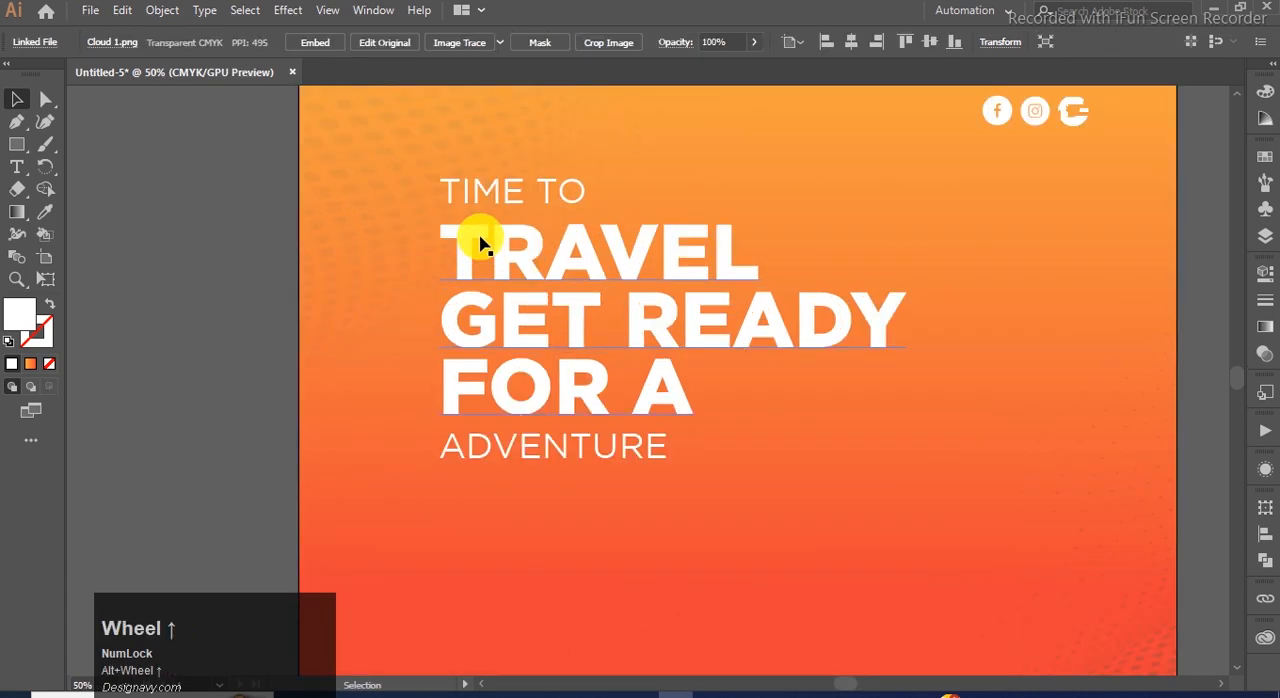
click(473, 316)
shift+click(456, 455)
key(Up)
key(Up)
key(Up)
key(Up)
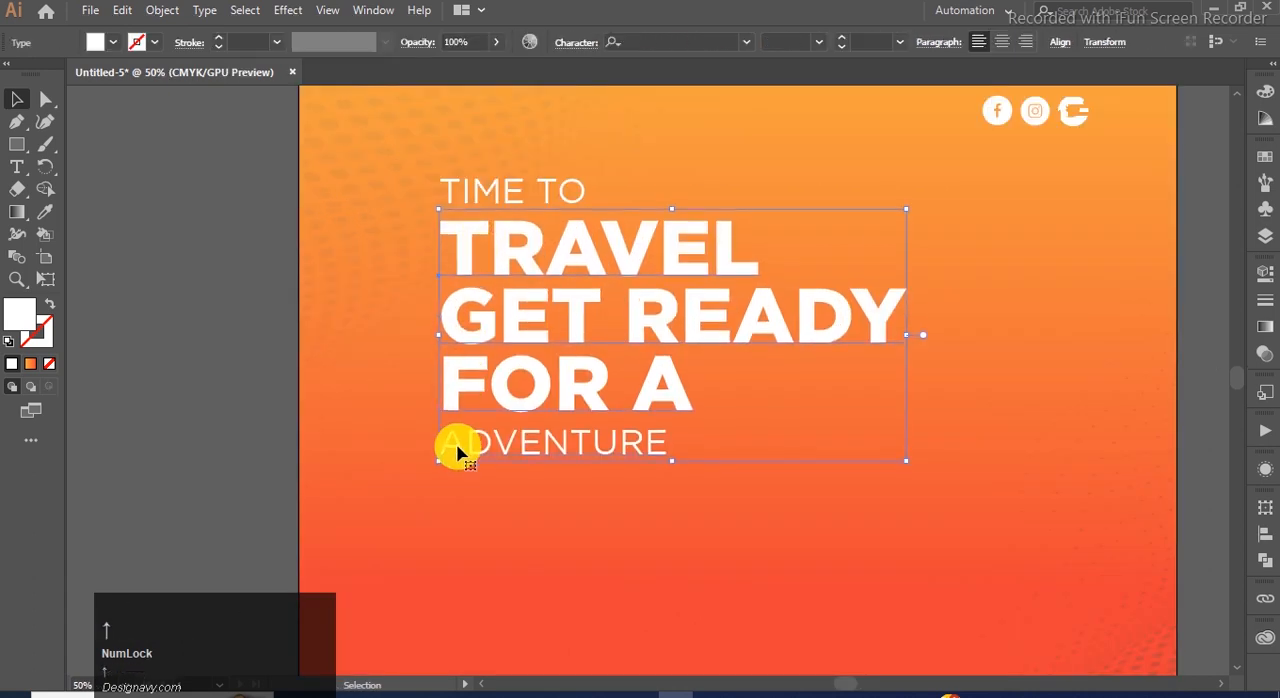
Move the whole headline text block, from TIME TO to ADVENTURE, closer to the artboard's left edge.
scroll(470, 410, down, 1)
drag(355, 263, 551, 443)
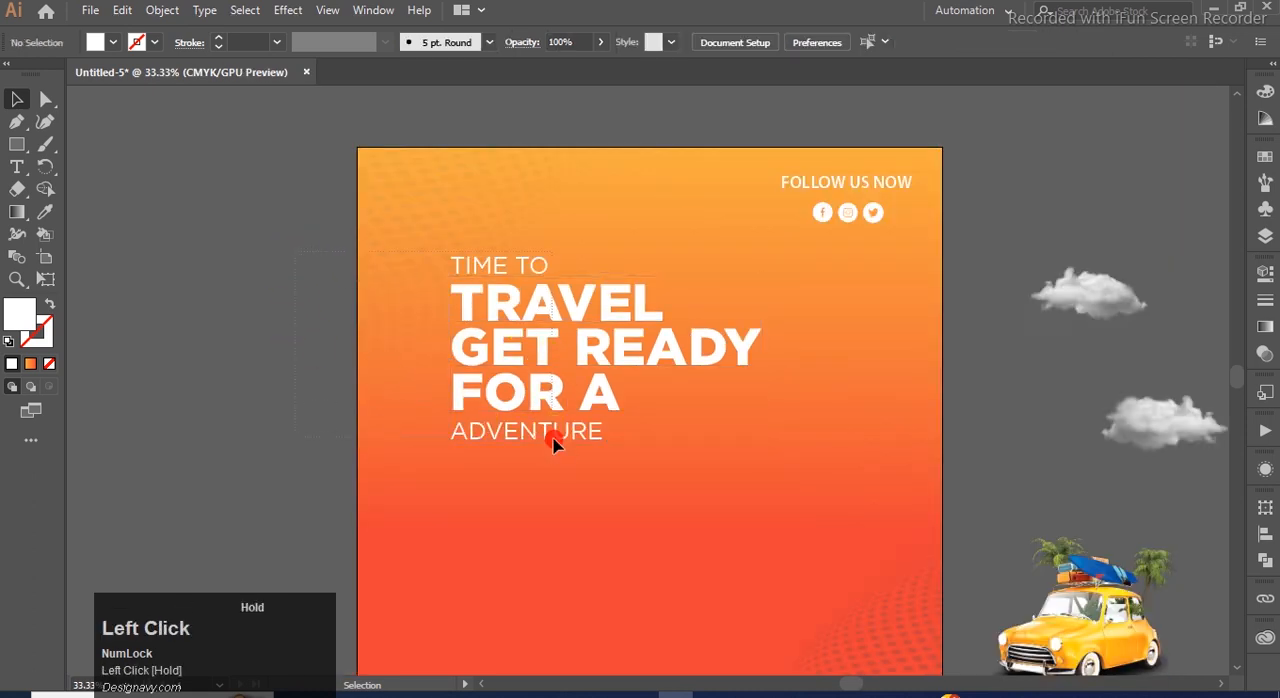
drag(512, 305, 478, 296)
click(214, 229)
scroll(441, 206, down, 1)
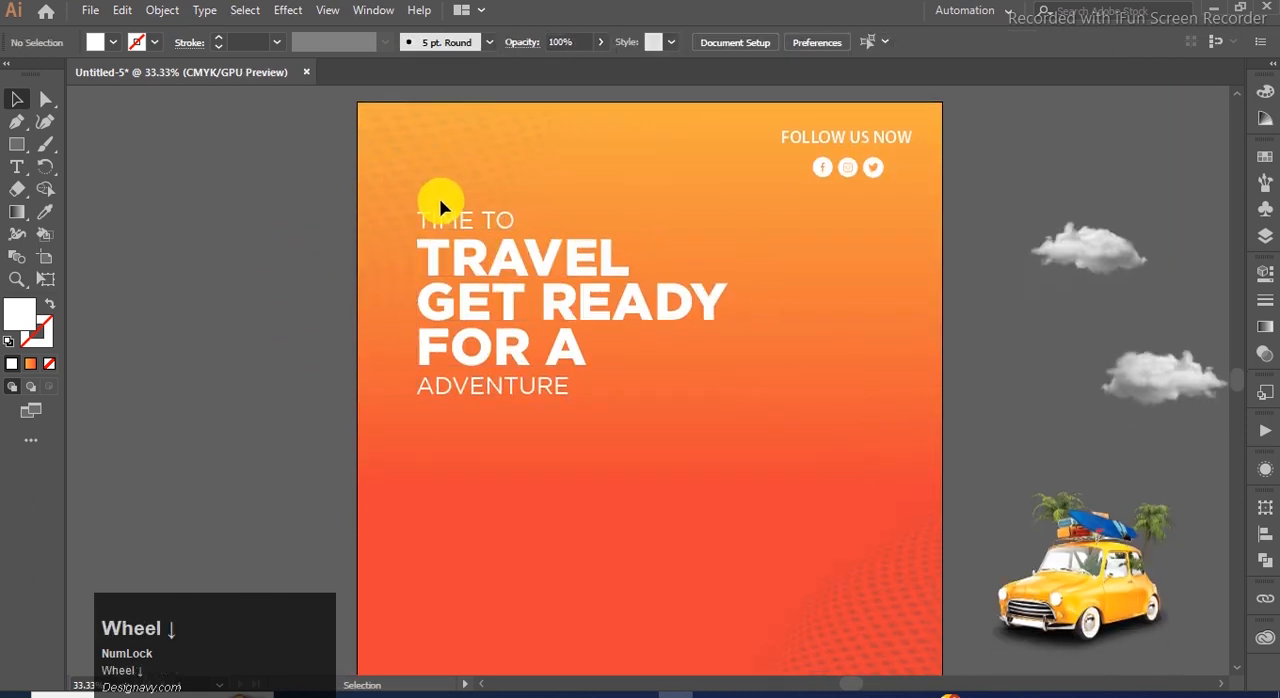
Apply a Drop Shadow effect to the bold TRAVEL GET READY FOR A headline with its opacity set to 52%.
click(508, 252)
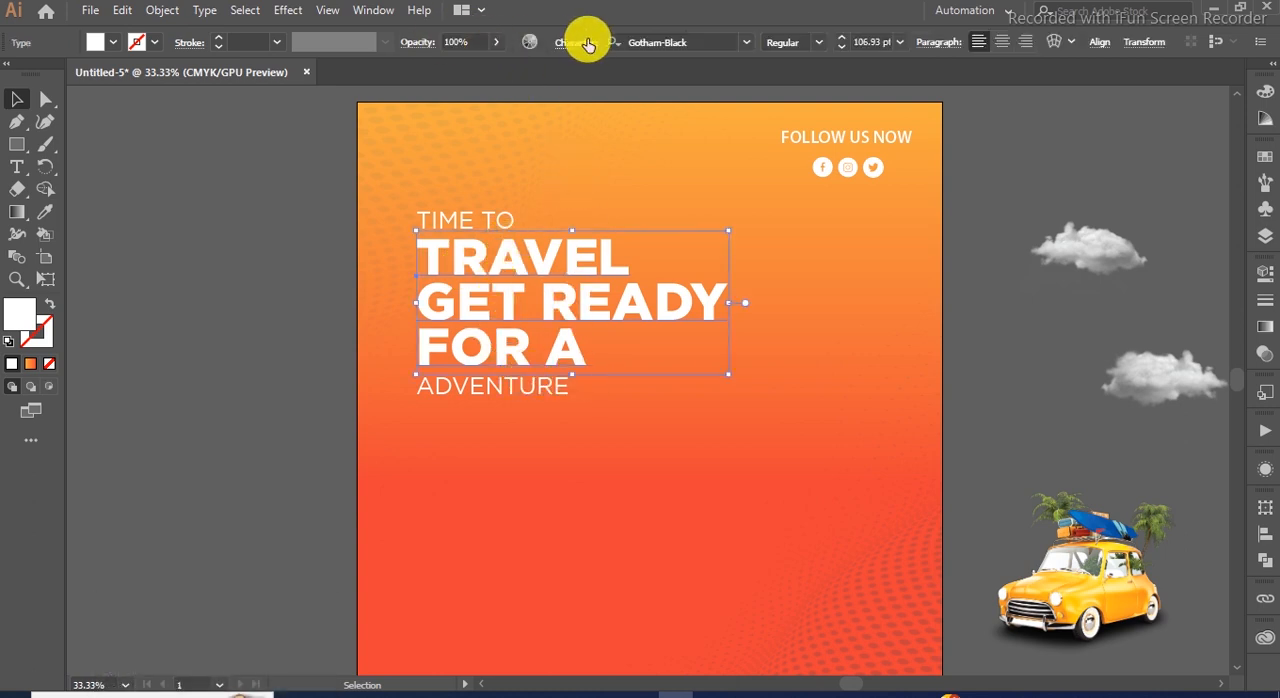
click(288, 10)
mouse_move(322, 222)
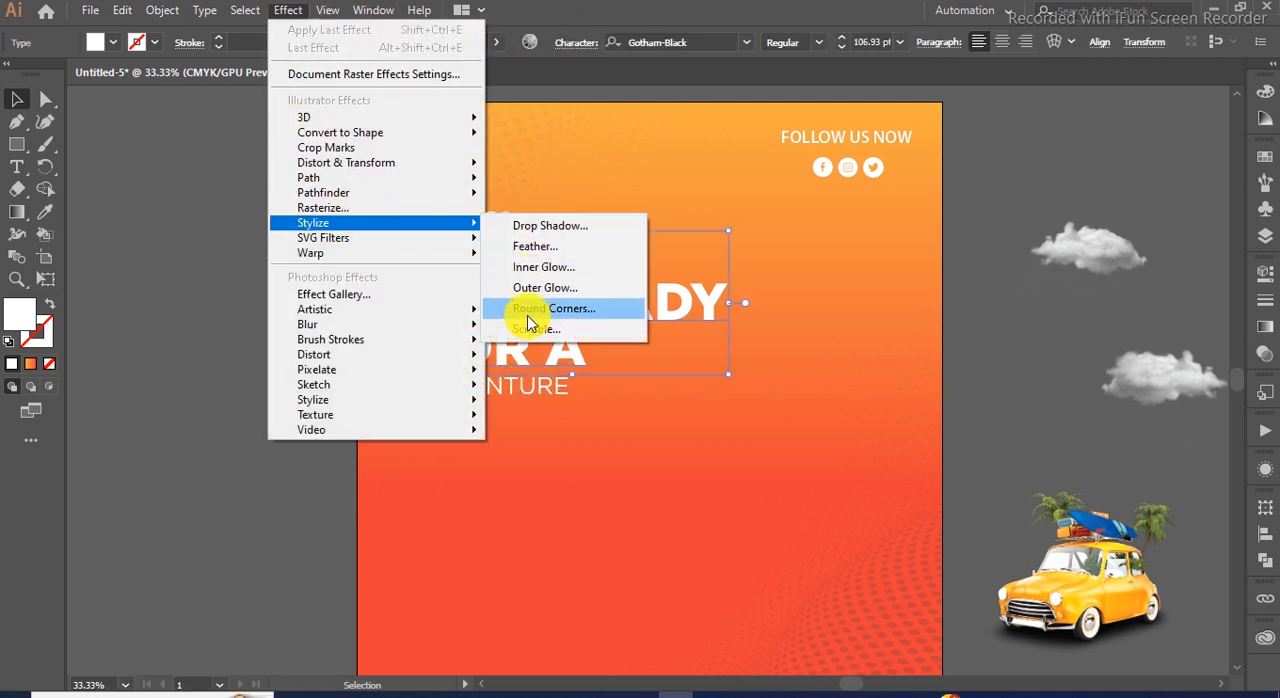
click(528, 225)
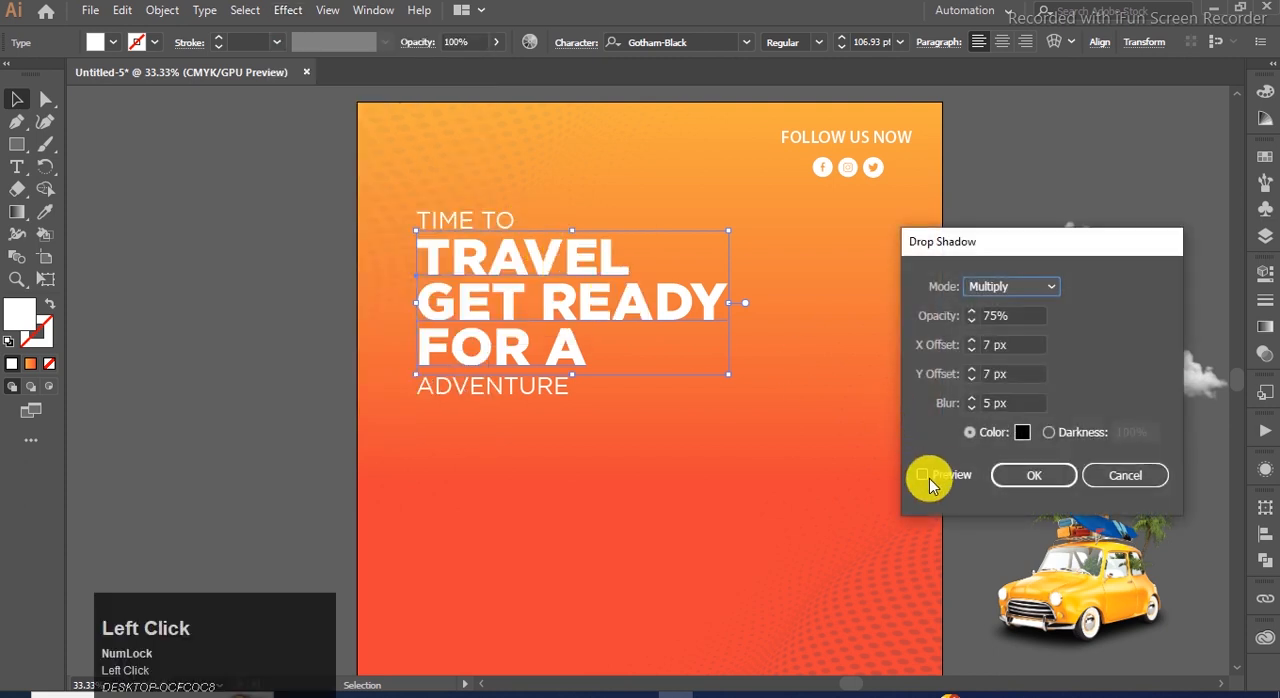
click(922, 474)
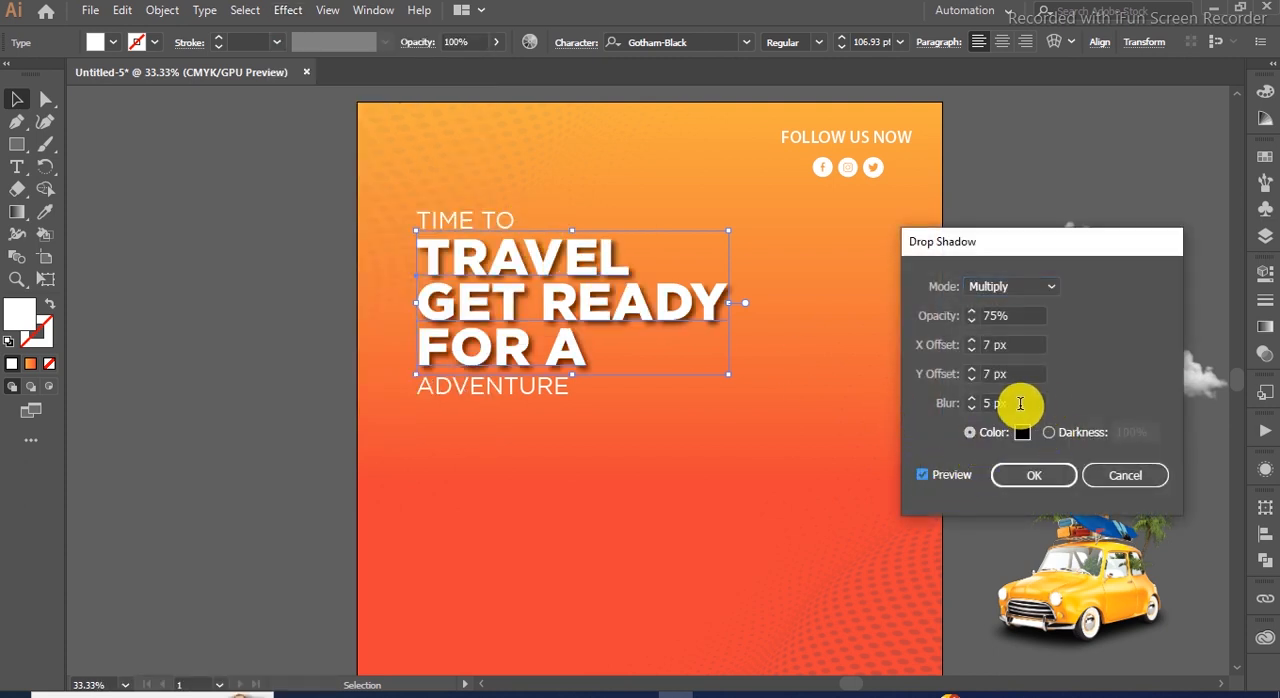
click(1020, 288)
click(1020, 288)
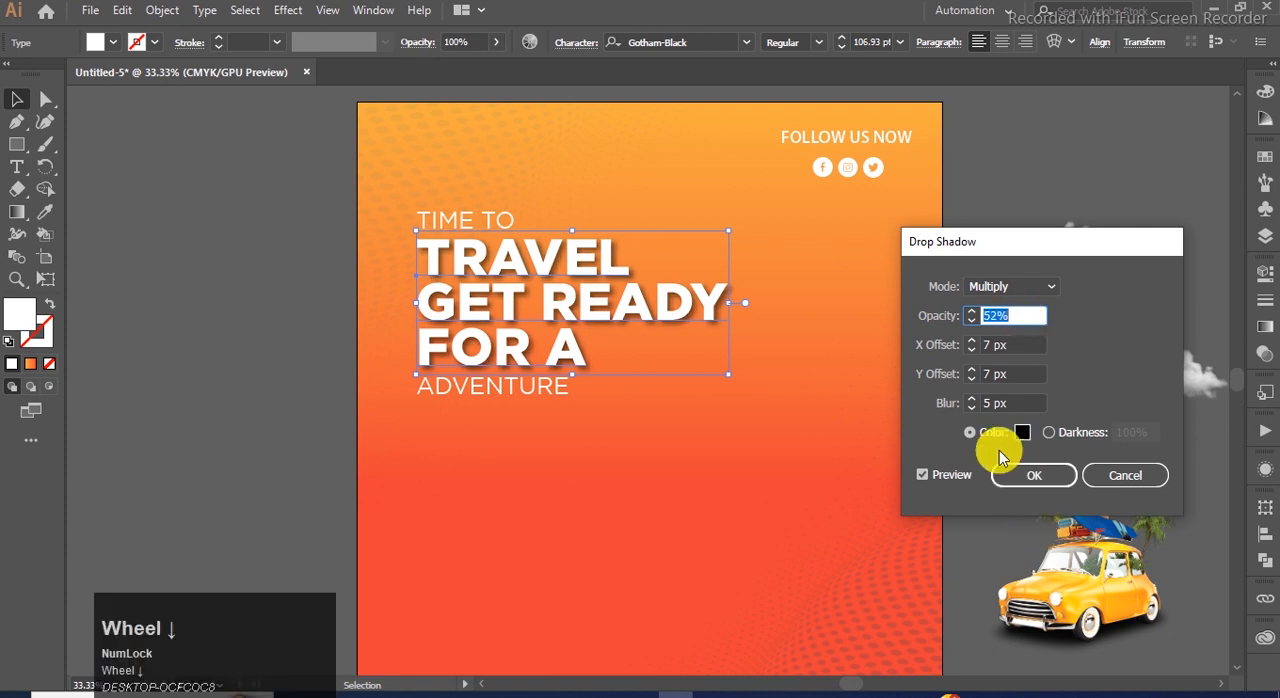
click(1010, 474)
click(197, 362)
Move the car image onto the artboard, enlarge it proportionally and position it in the lower-right area below the headline.
key(ctrl+0)
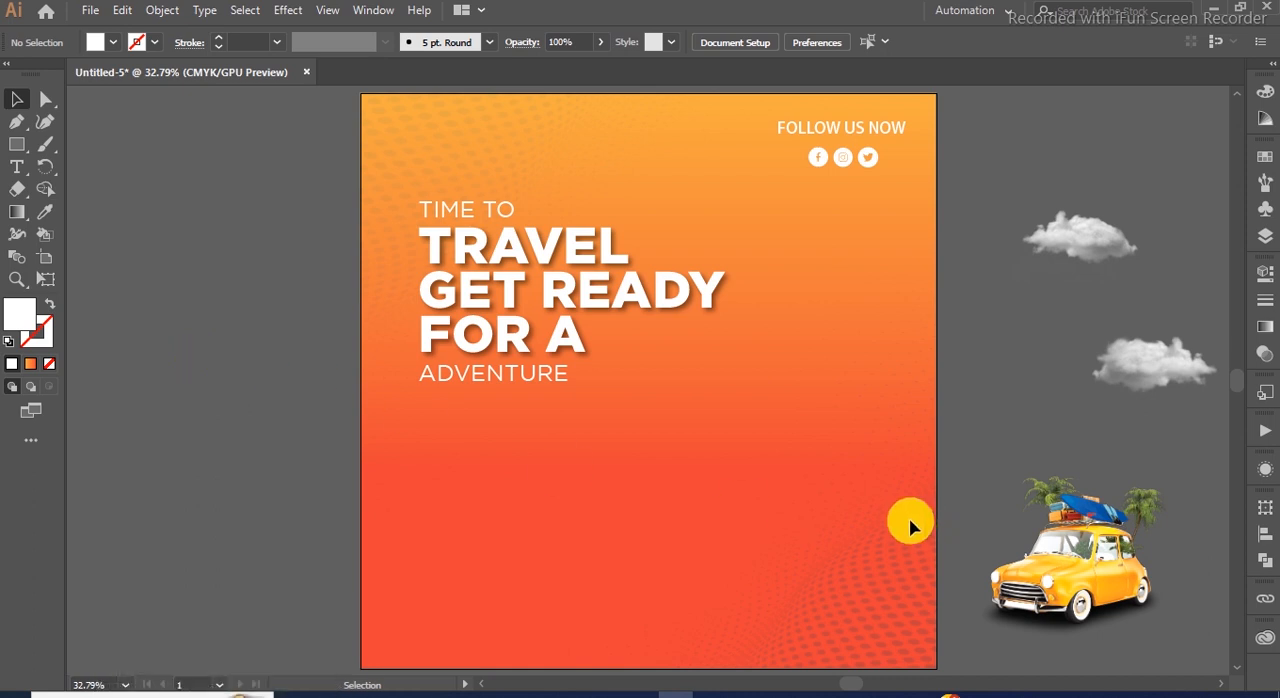
click(1110, 540)
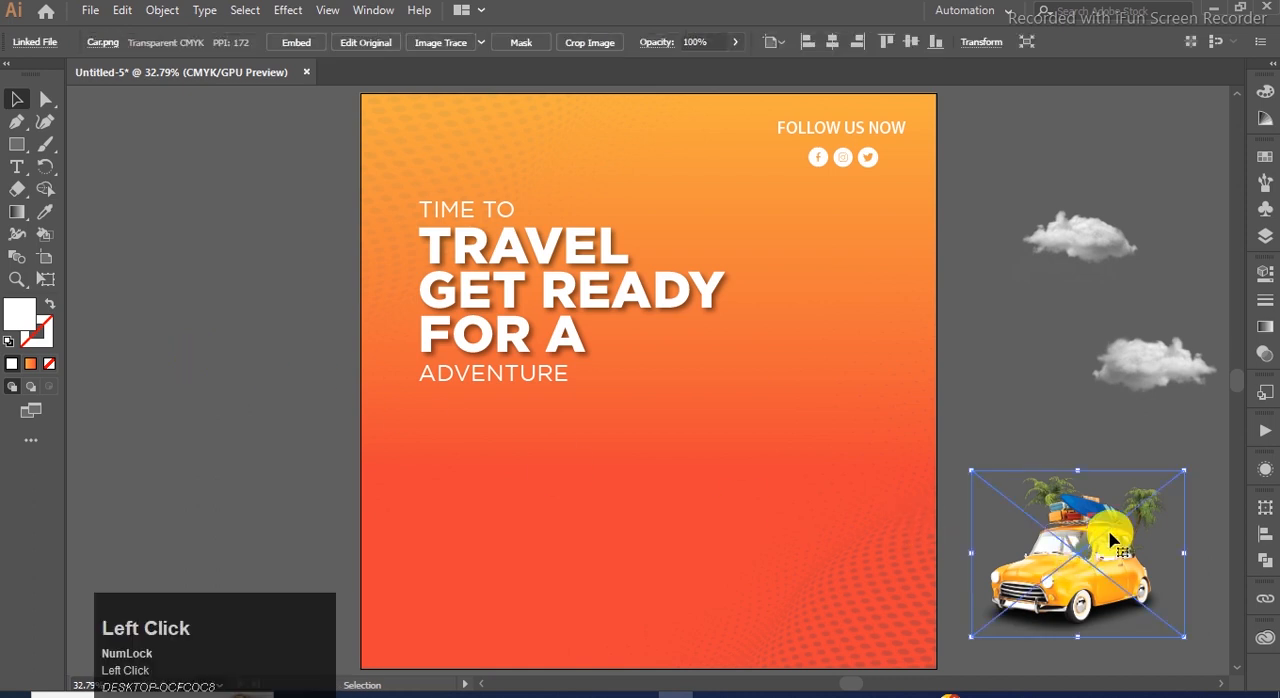
drag(1050, 470, 783, 543)
drag(686, 471, 564, 405)
key(shift)
drag(685, 474, 574, 389)
drag(762, 555, 771, 566)
click(1051, 543)
click(686, 437)
drag(582, 397, 565, 388)
drag(832, 541, 816, 505)
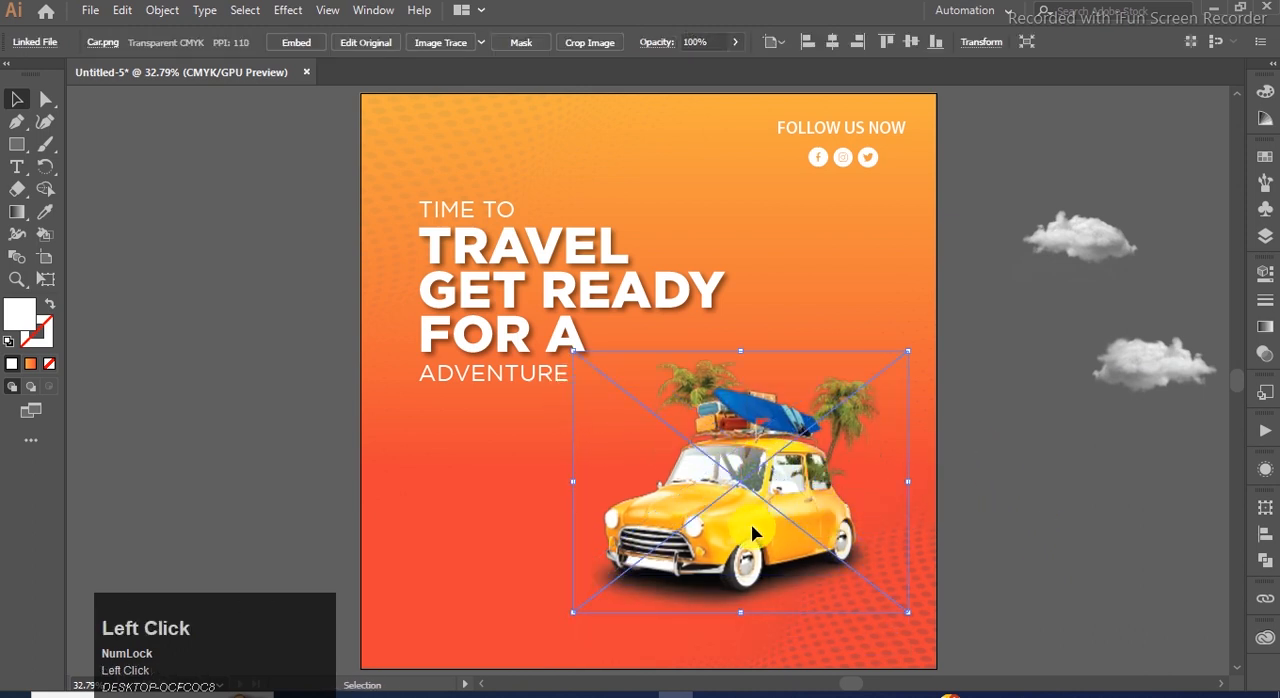
click(998, 516)
Move the two cloud images onto the artboard, one above the car and one beside the TRAVEL line.
scroll(1005, 515, down, 1)
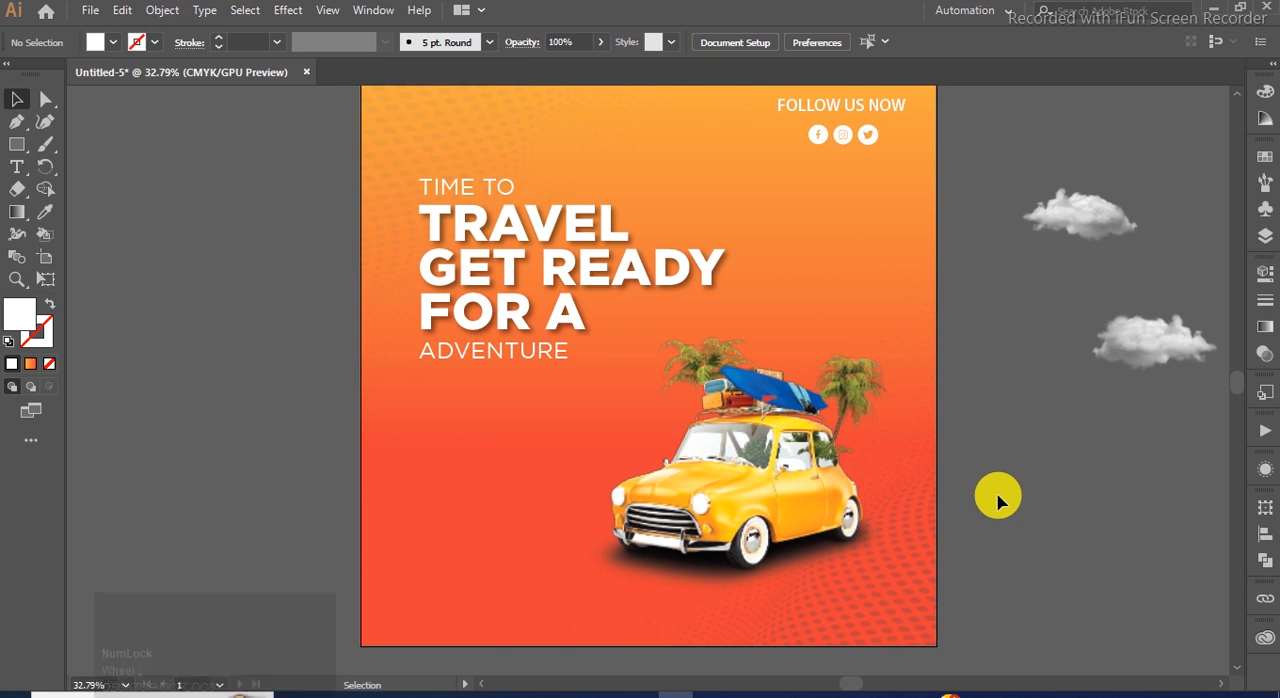
scroll(994, 494, up, 1)
drag(1152, 357, 848, 327)
drag(1063, 240, 740, 223)
click(838, 342)
click(980, 288)
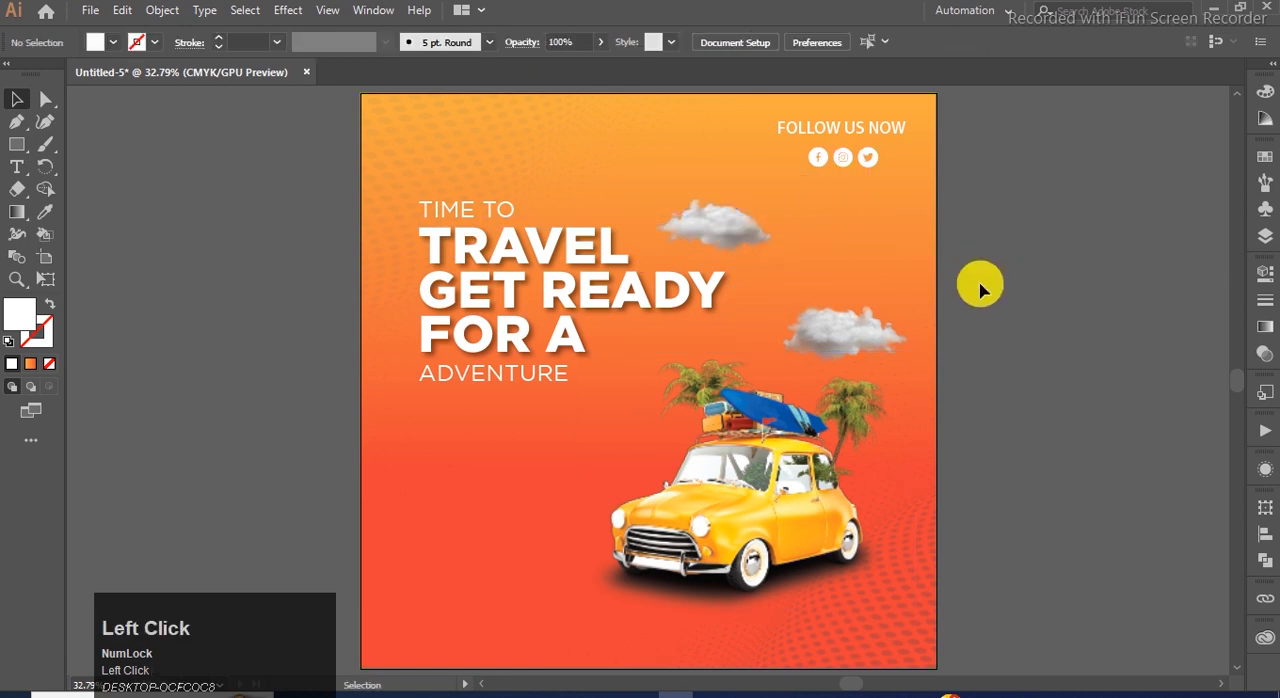
Duplicate the FOLLOW US NOW text into the empty lower-left area of the artboard.
scroll(1004, 330, down, 1)
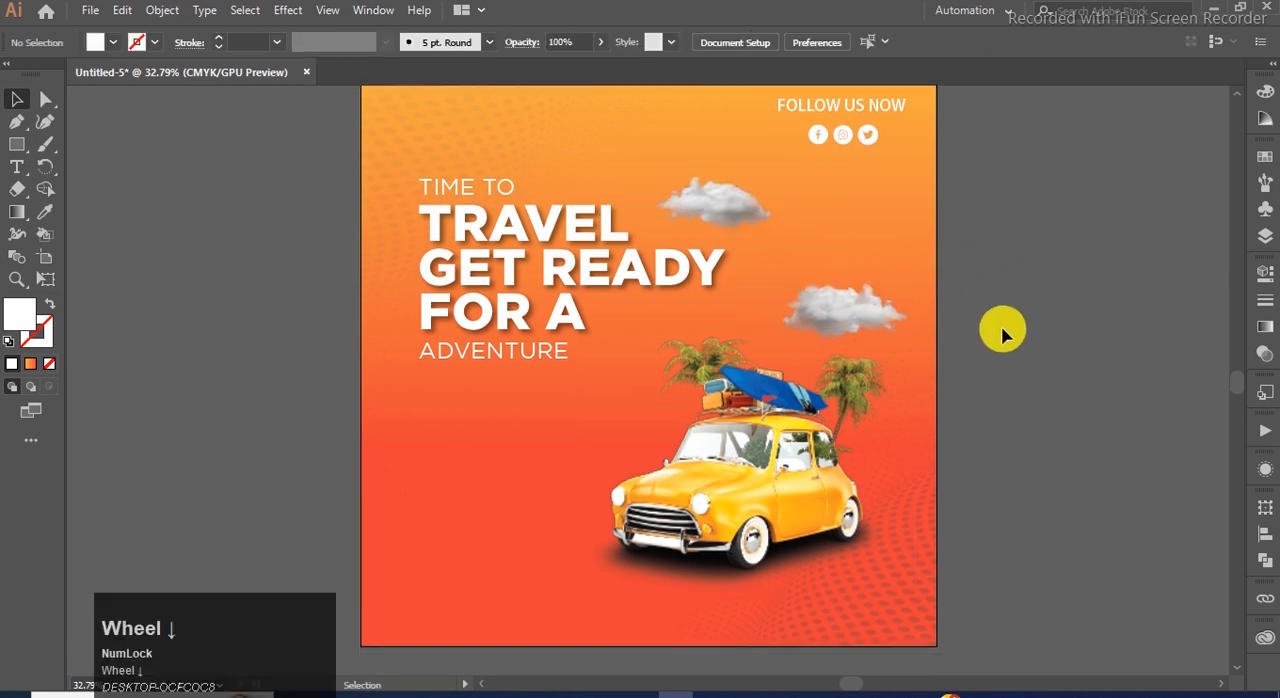
click(477, 360)
drag(796, 105, 449, 614)
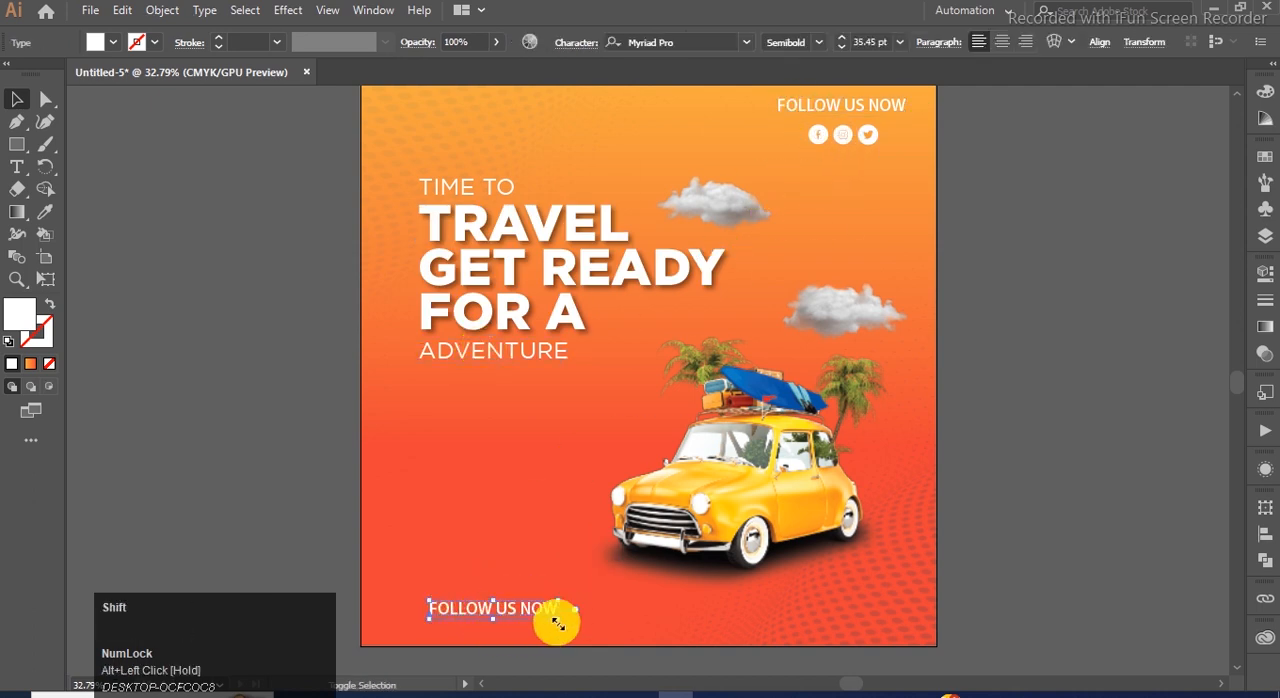
Replace the duplicated text with the phone number from the TEXT file in Notepad and shift it toward the artboard's left edge.
click(697, 690)
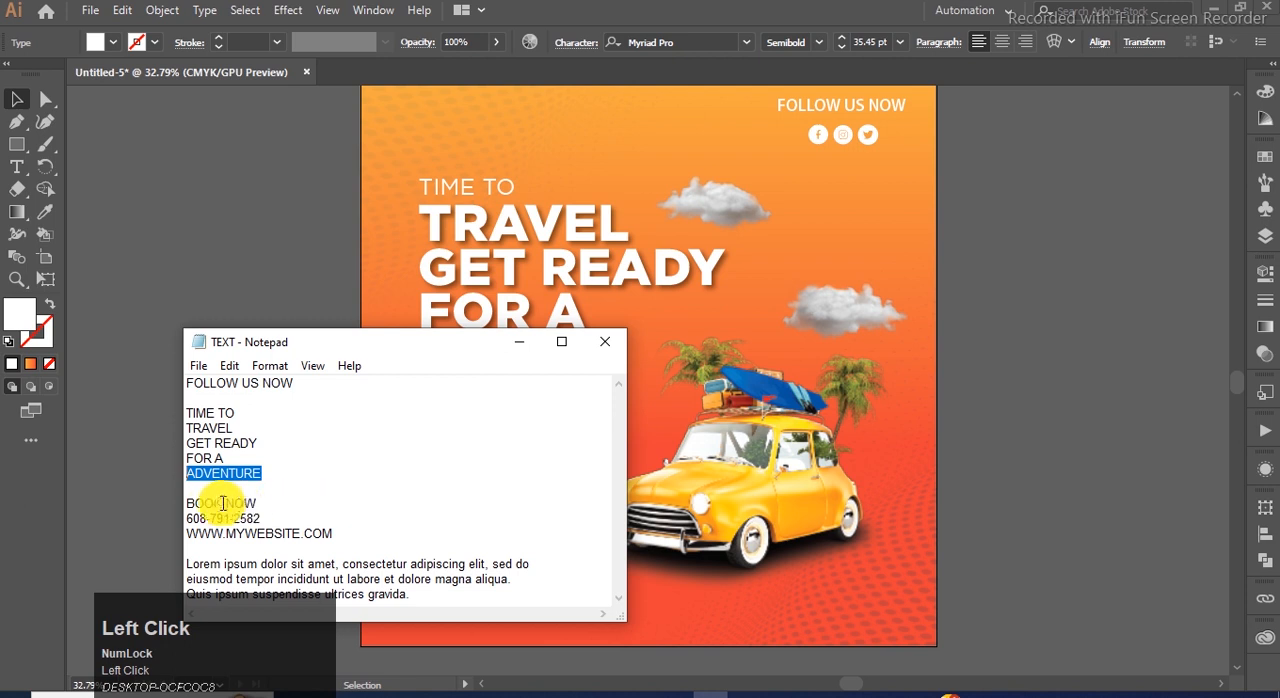
drag(188, 518, 234, 515)
key(ctrl+c)
click(519, 341)
double_click(492, 606)
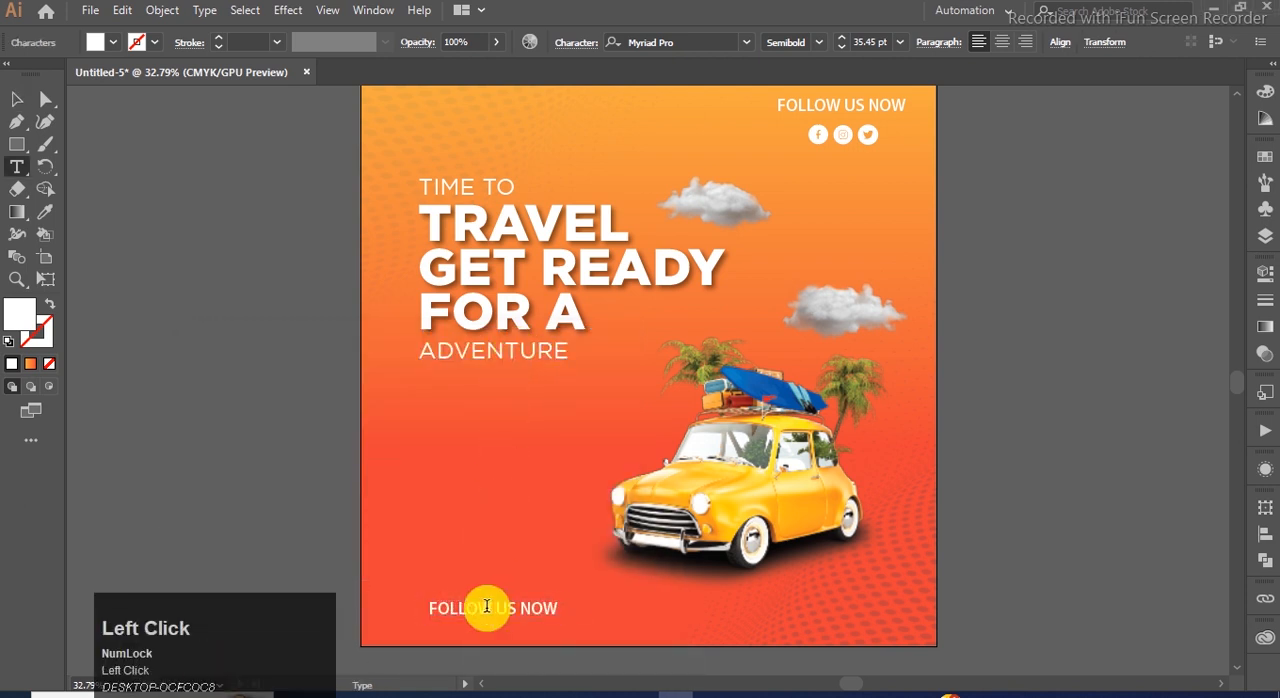
key(ctrl+a)
click(12, 90)
drag(498, 612, 466, 614)
Group the headline lines from TIME TO to ADVENTURE and left-align the group with the phone number.
click(460, 374)
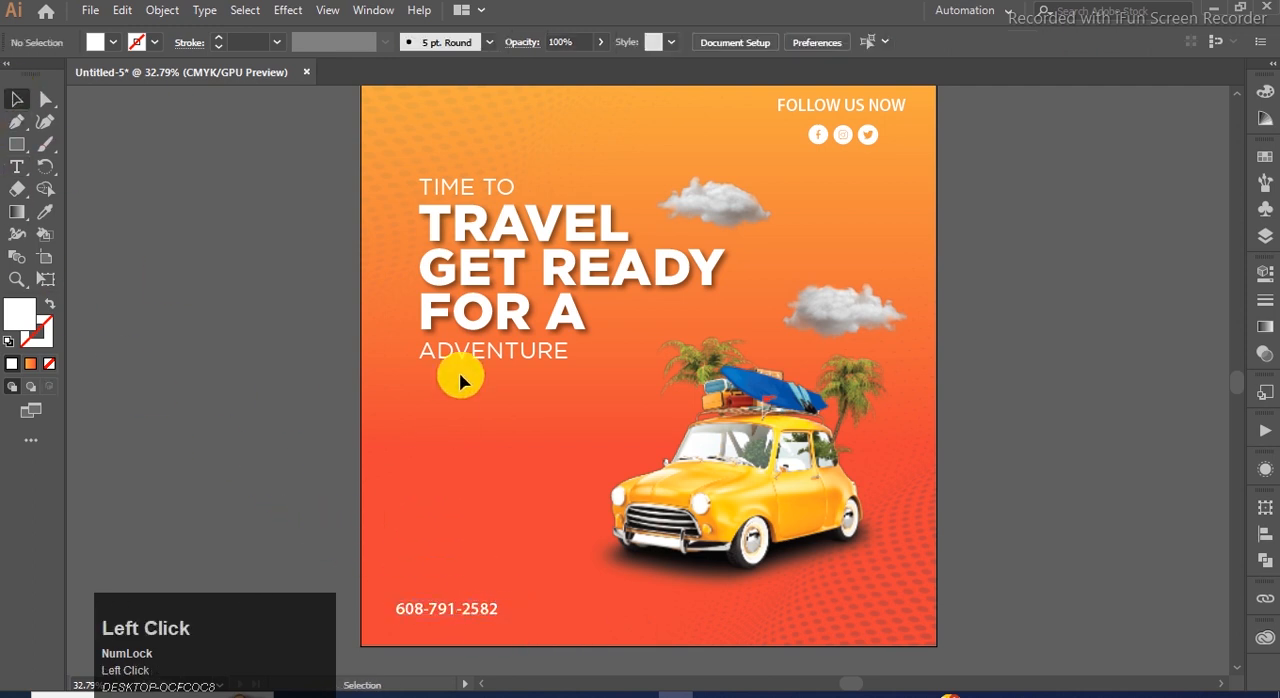
click(442, 345)
shift+click(443, 277)
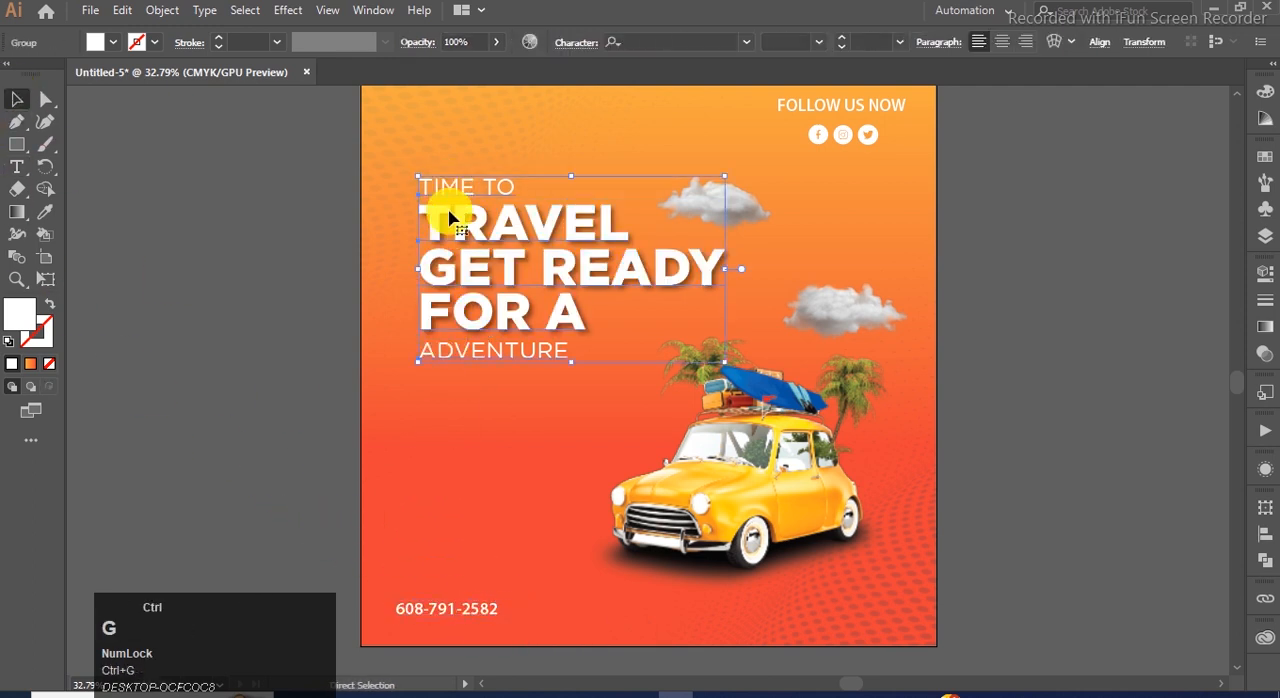
shift+click(440, 610)
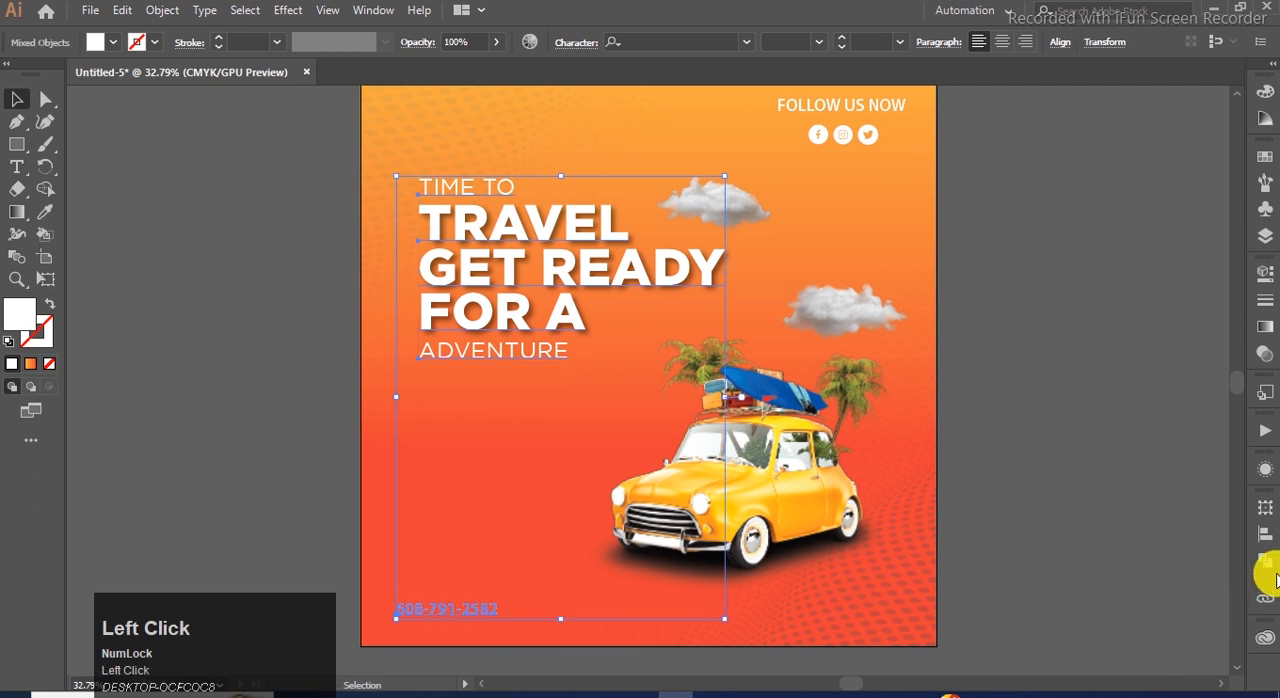
click(1265, 533)
click(1044, 551)
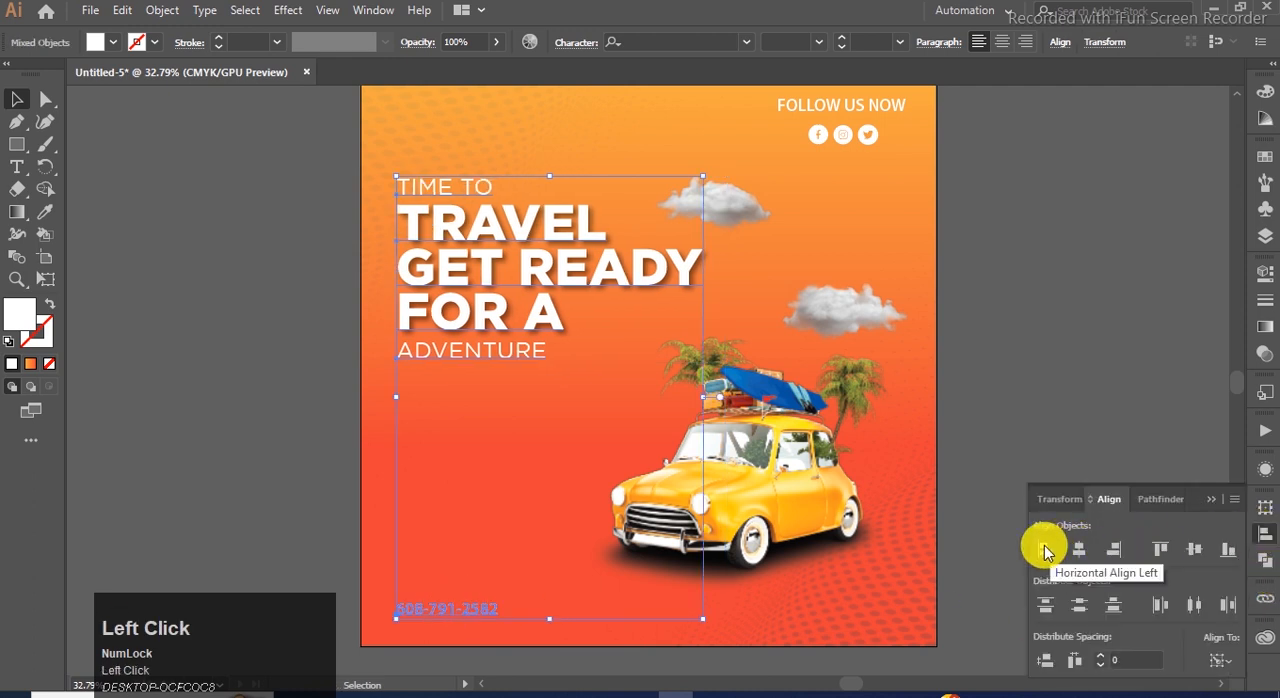
Shift the upper cloud image slightly to the right, away from the TRAVEL line.
click(1122, 405)
drag(772, 228, 800, 240)
click(951, 265)
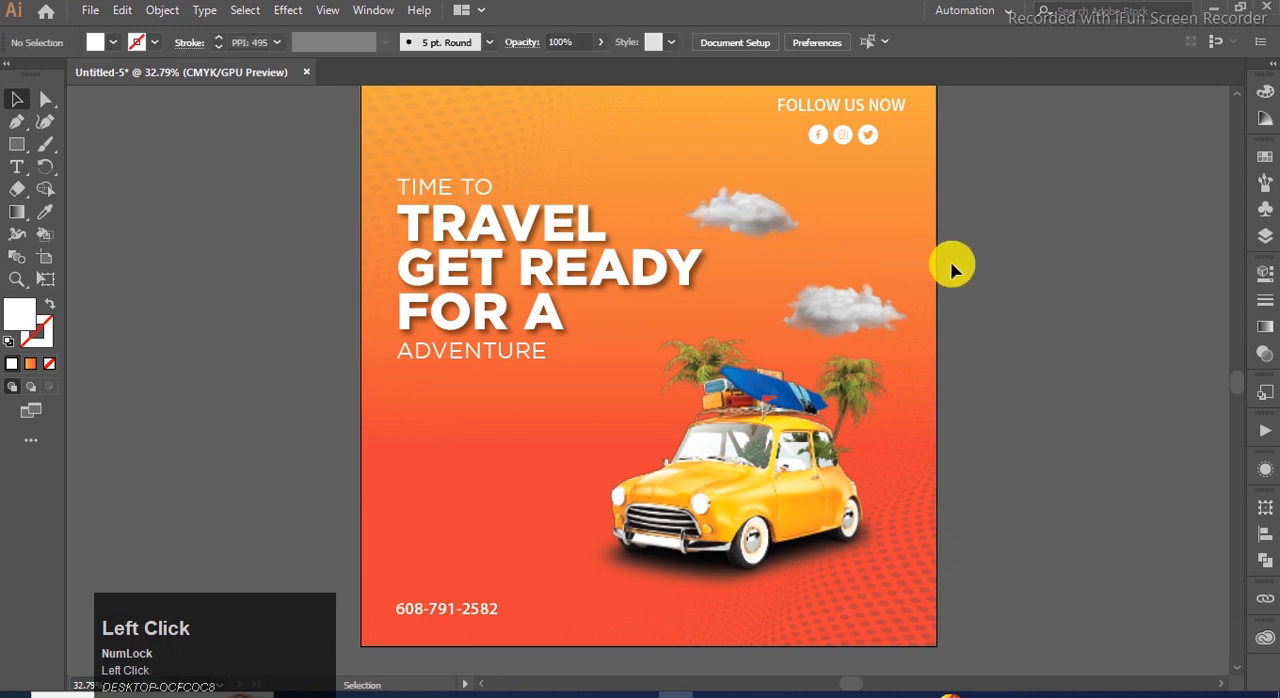
Duplicate the phone number directly above itself and draw a small white rectangle with fully rounded corners above the copy.
click(471, 606)
drag(471, 606, 471, 578)
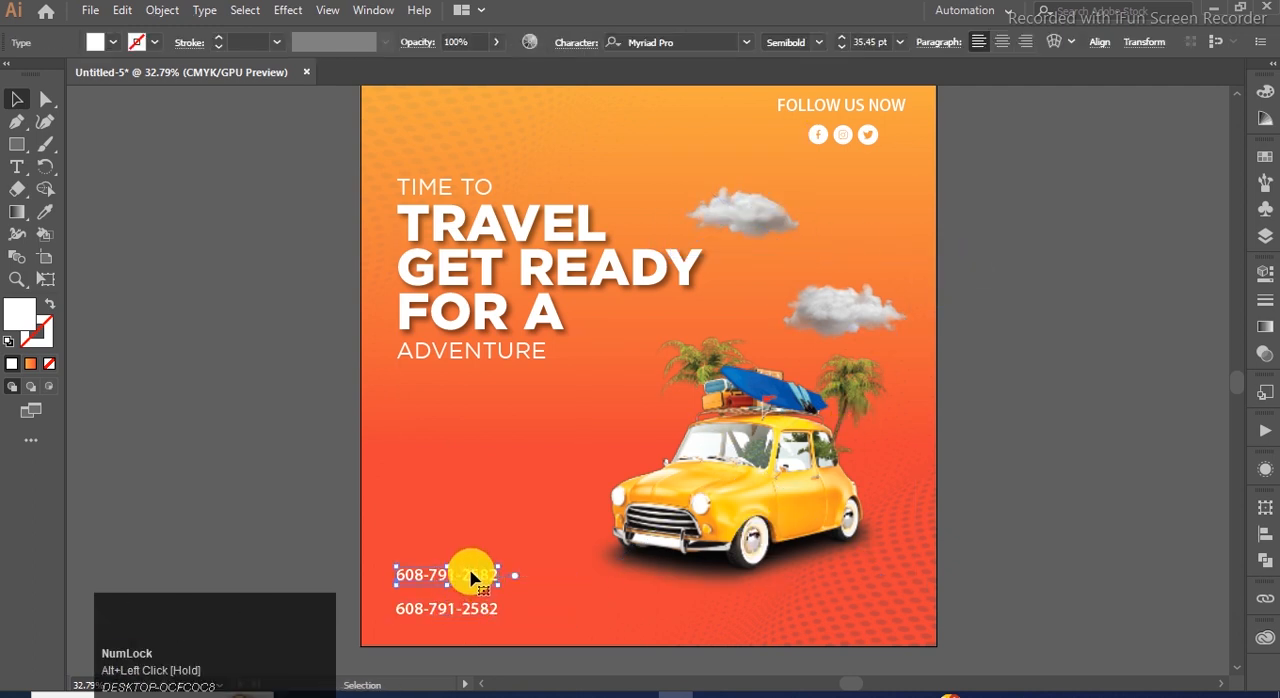
click(17, 144)
drag(405, 527, 520, 552)
click(44, 99)
drag(418, 538, 490, 560)
click(288, 430)
click(17, 99)
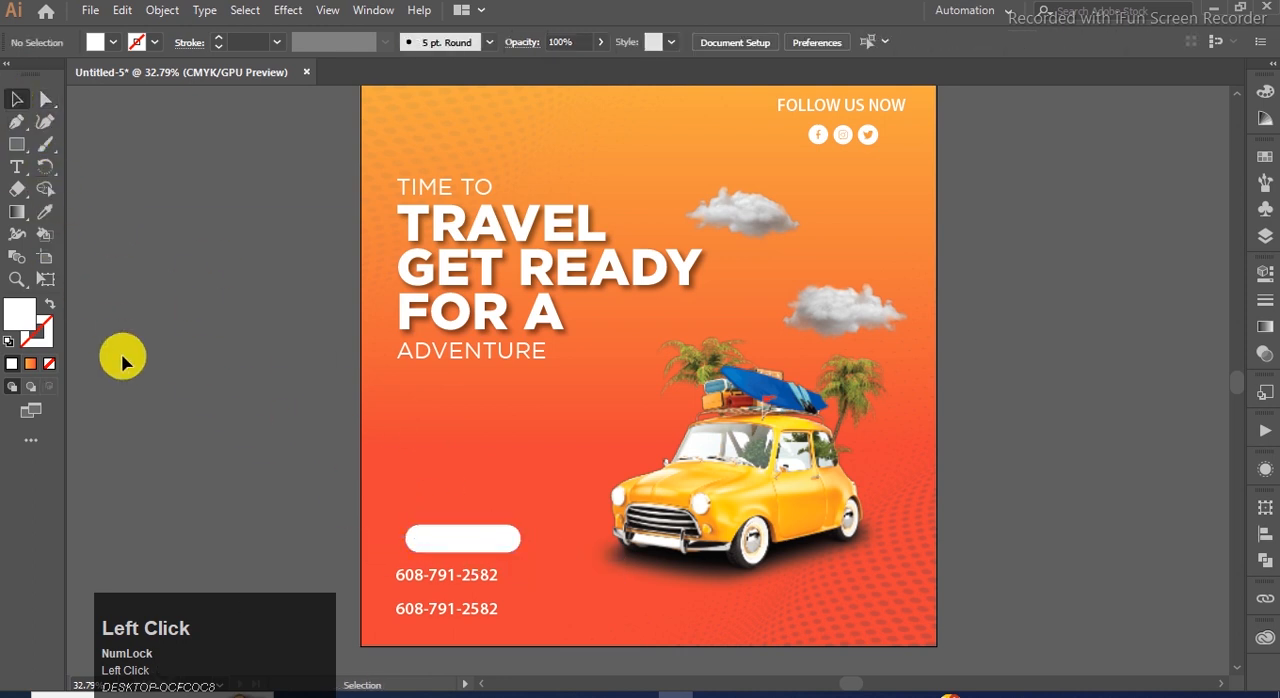
Replace the upper phone number copy with BOOK NOW taken from the TEXT file in Notepad.
scroll(429, 520, down, 3)
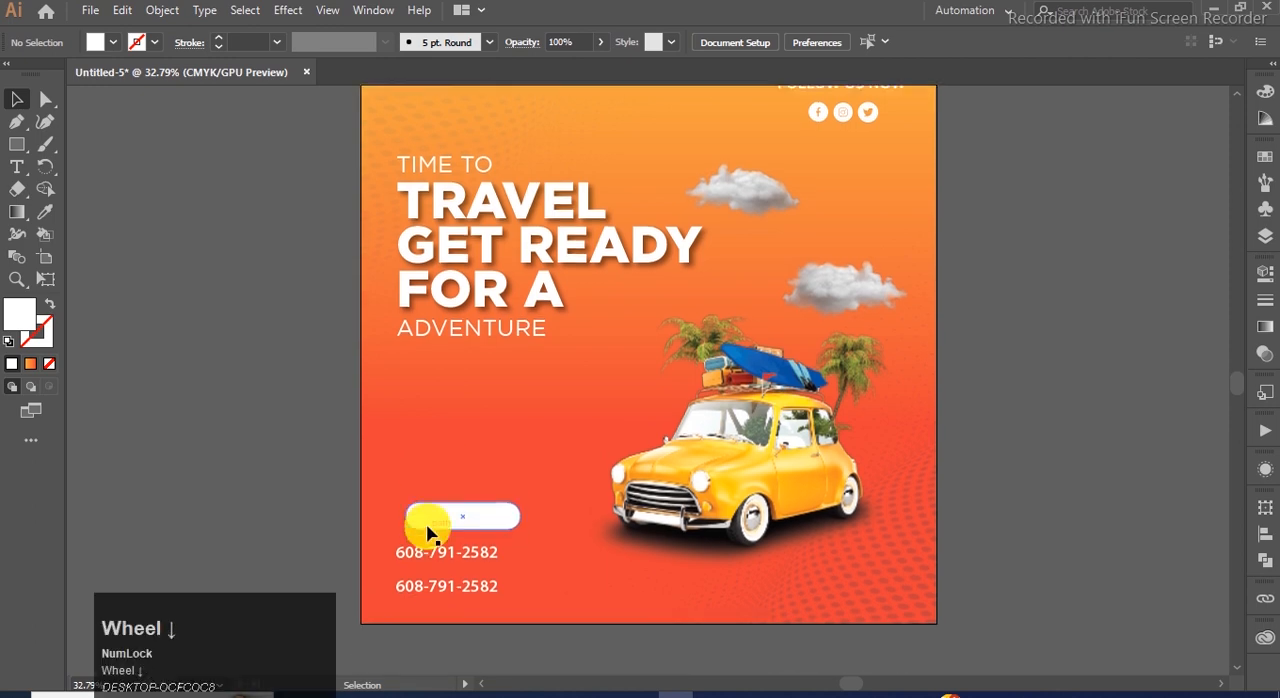
scroll(422, 568, up, 2)
click(491, 477)
click(676, 693)
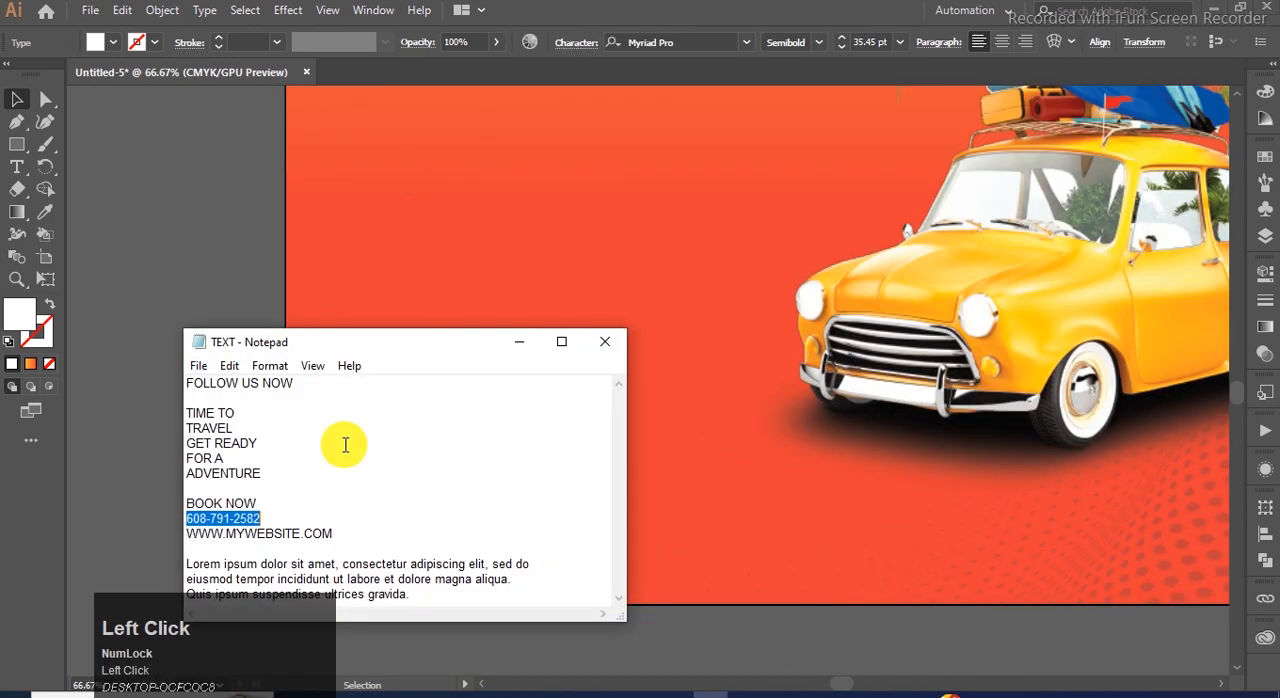
drag(256, 500, 177, 491)
key(ctrl+c)
click(519, 341)
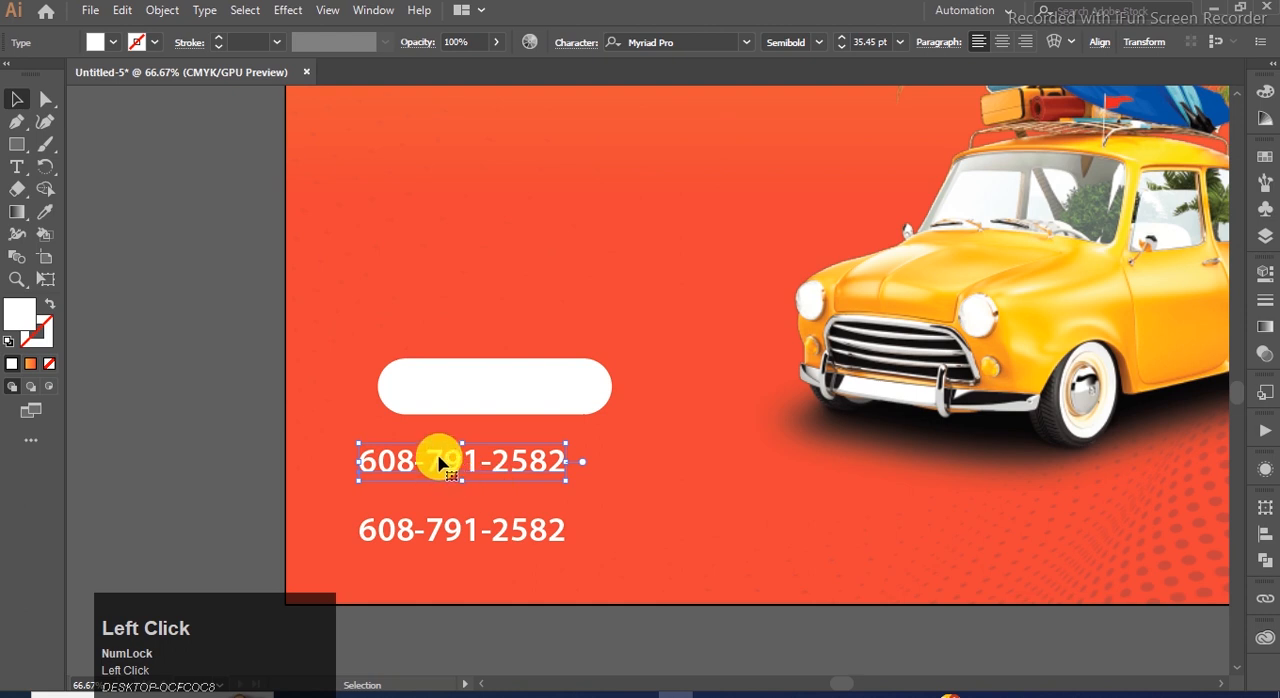
key(ctrl+a)
key(ctrl+v)
click(17, 99)
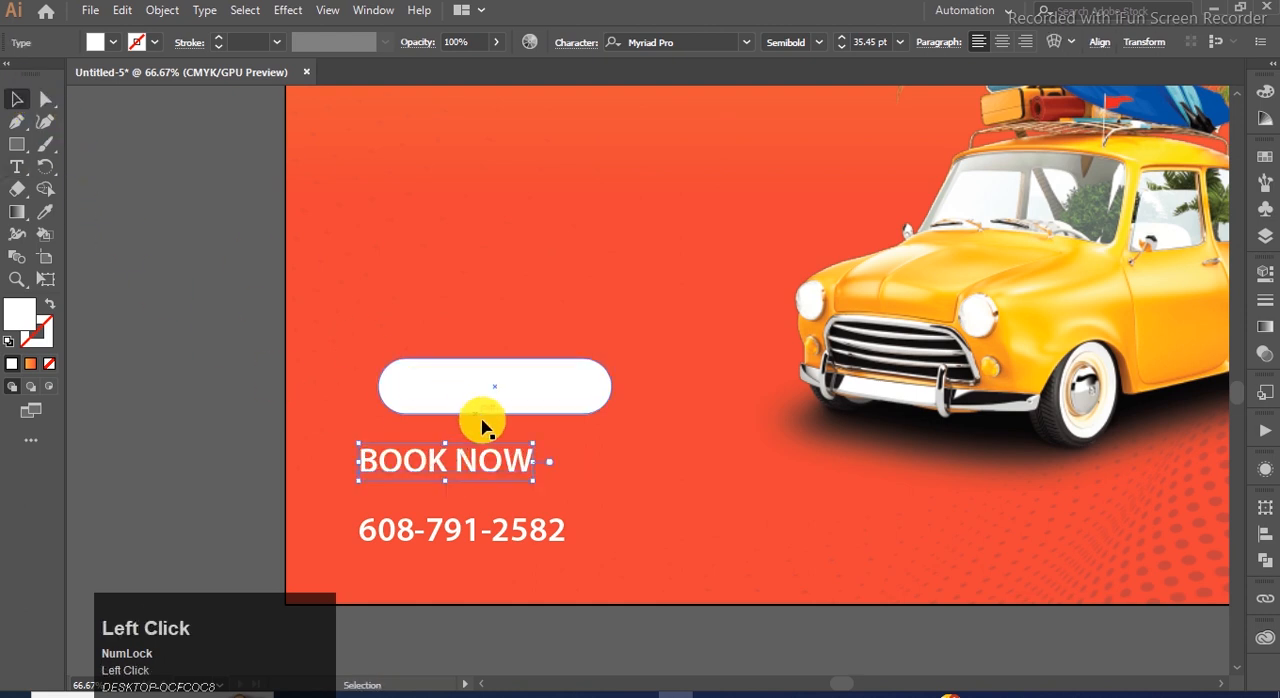
Shrink the BOOK NOW text to about 28.68 pt and place it in orange-red in front of the white pill shape.
drag(533, 481, 516, 477)
drag(509, 404, 468, 432)
drag(463, 478, 464, 437)
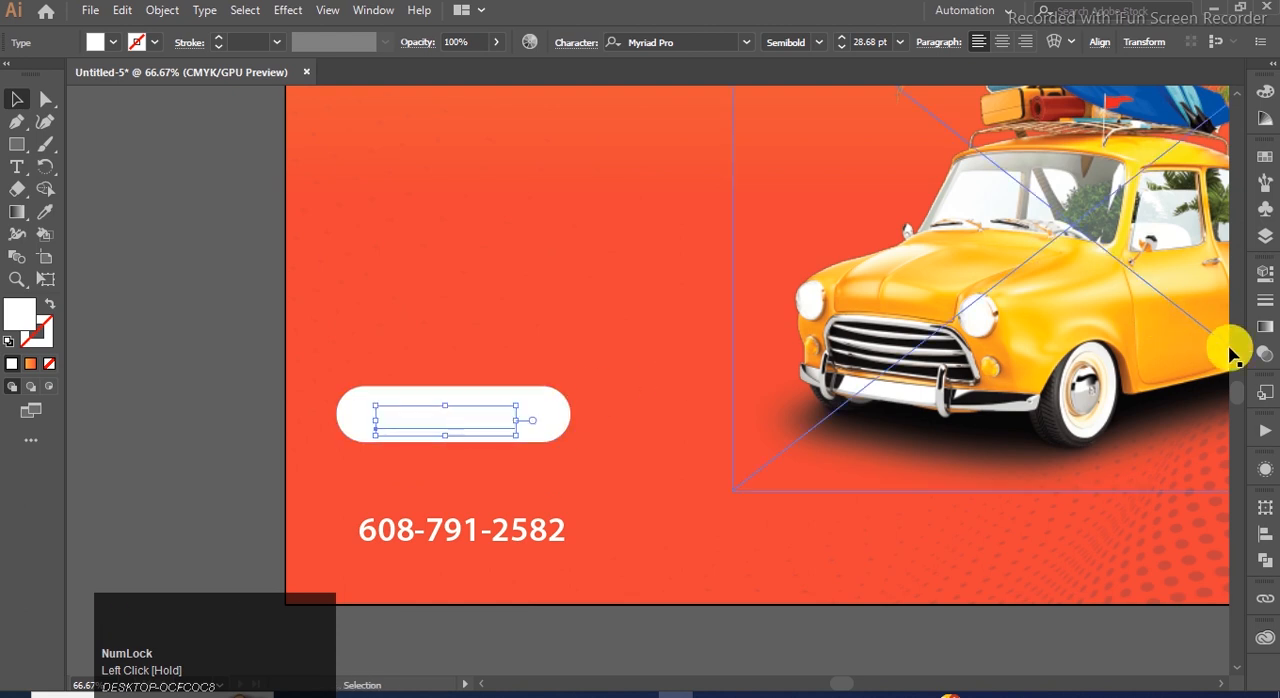
click(1265, 159)
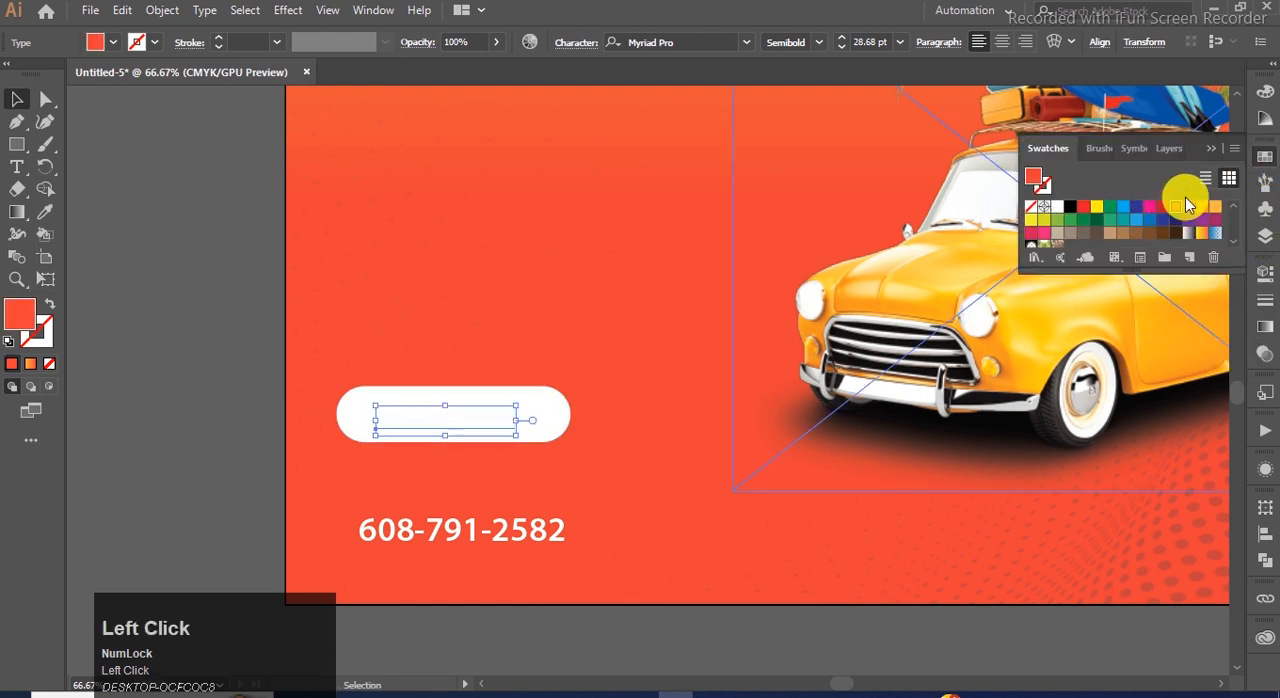
key(ctrl+shift+bracketright)
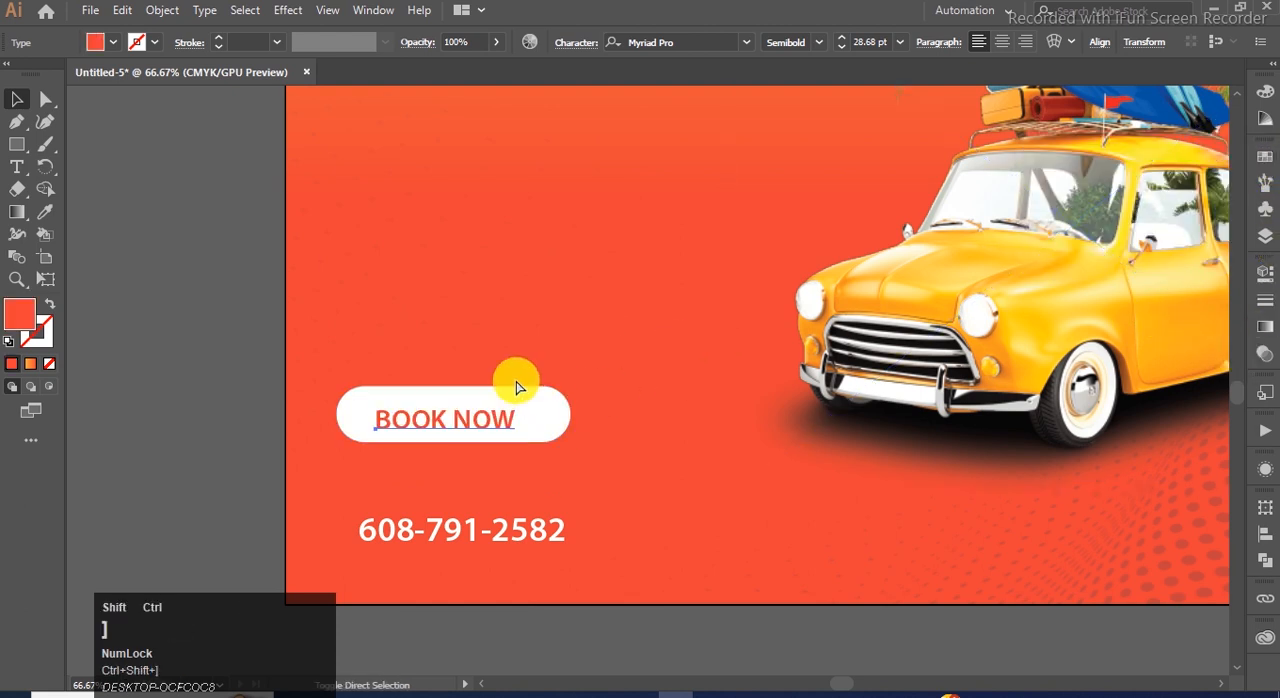
Centre the BOOK NOW text horizontally and vertically on the white pill shape.
key(ctrl+0)
click(473, 604)
click(472, 578)
scroll(483, 571, up, 1)
shift+click(487, 577)
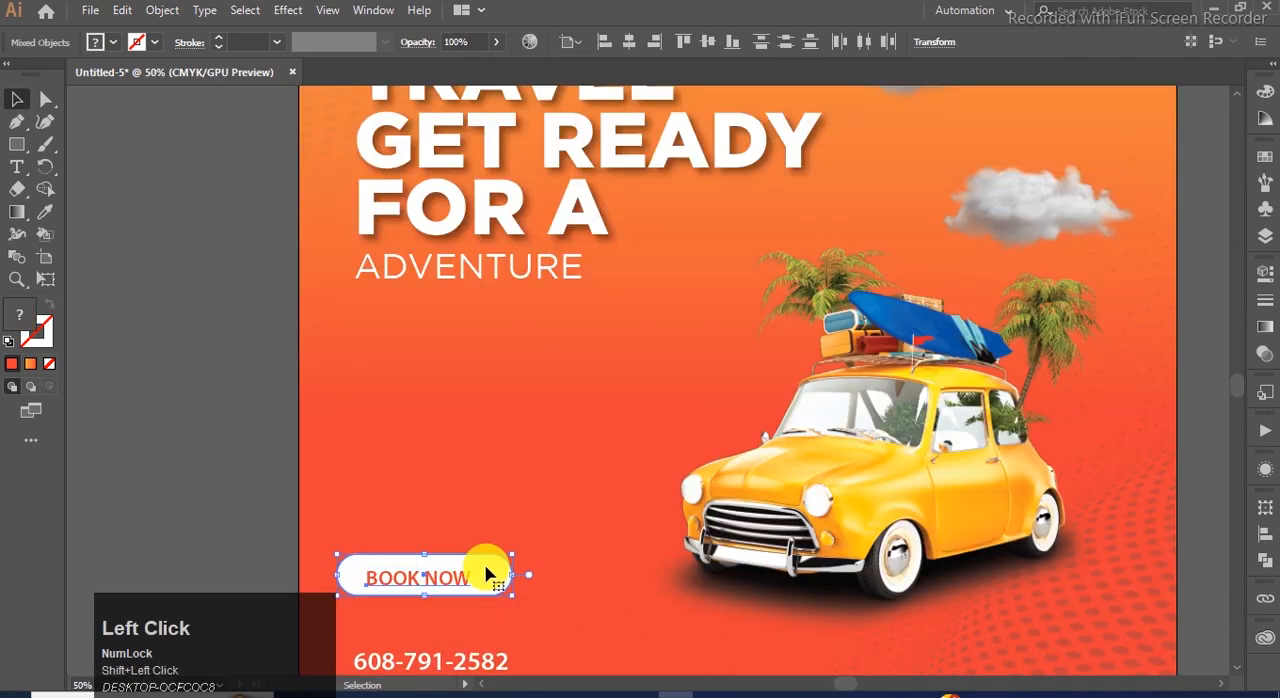
click(1263, 534)
click(1097, 549)
click(1194, 549)
click(694, 457)
click(254, 398)
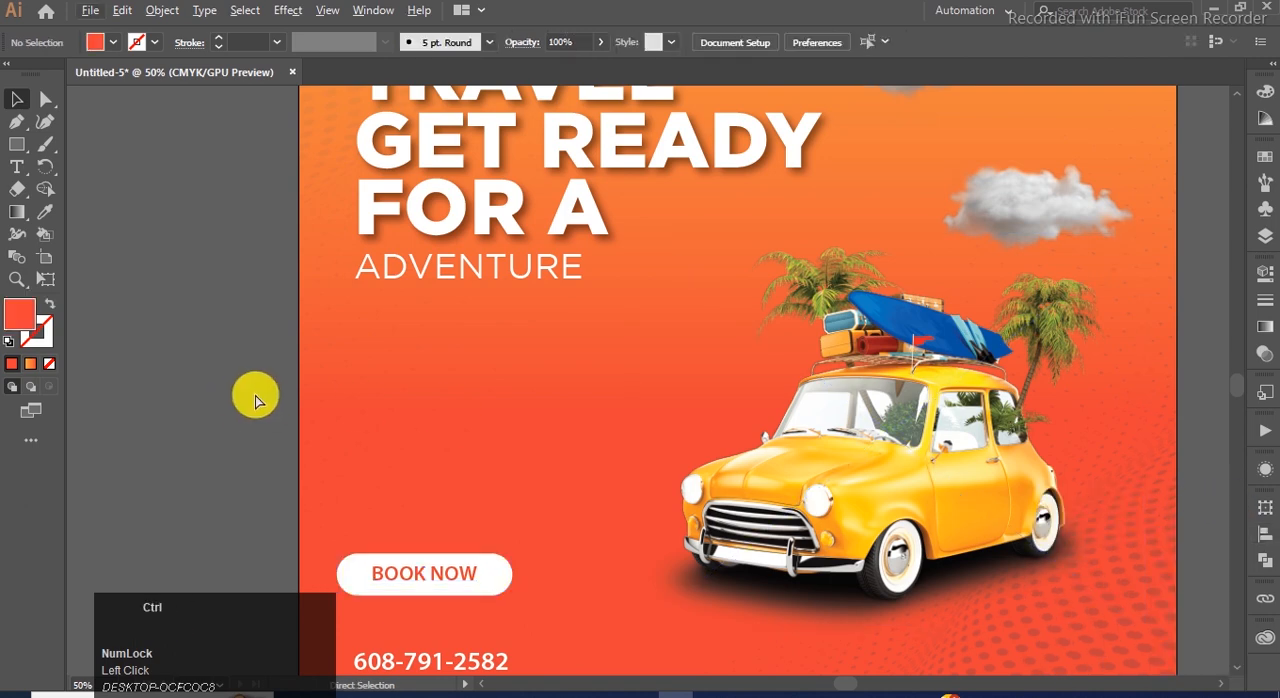
Move the BOOK NOW button down and the phone number slightly up so they sit close together.
key(ctrl+0)
click(455, 574)
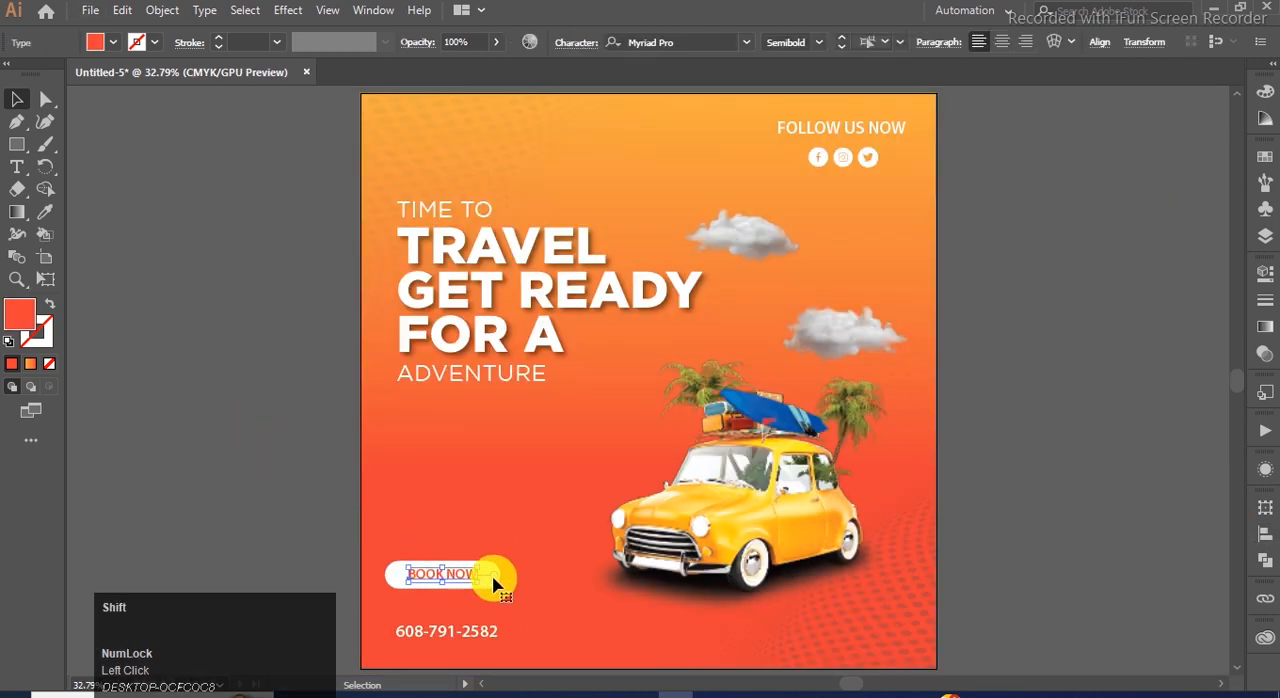
scroll(477, 580, up, 1)
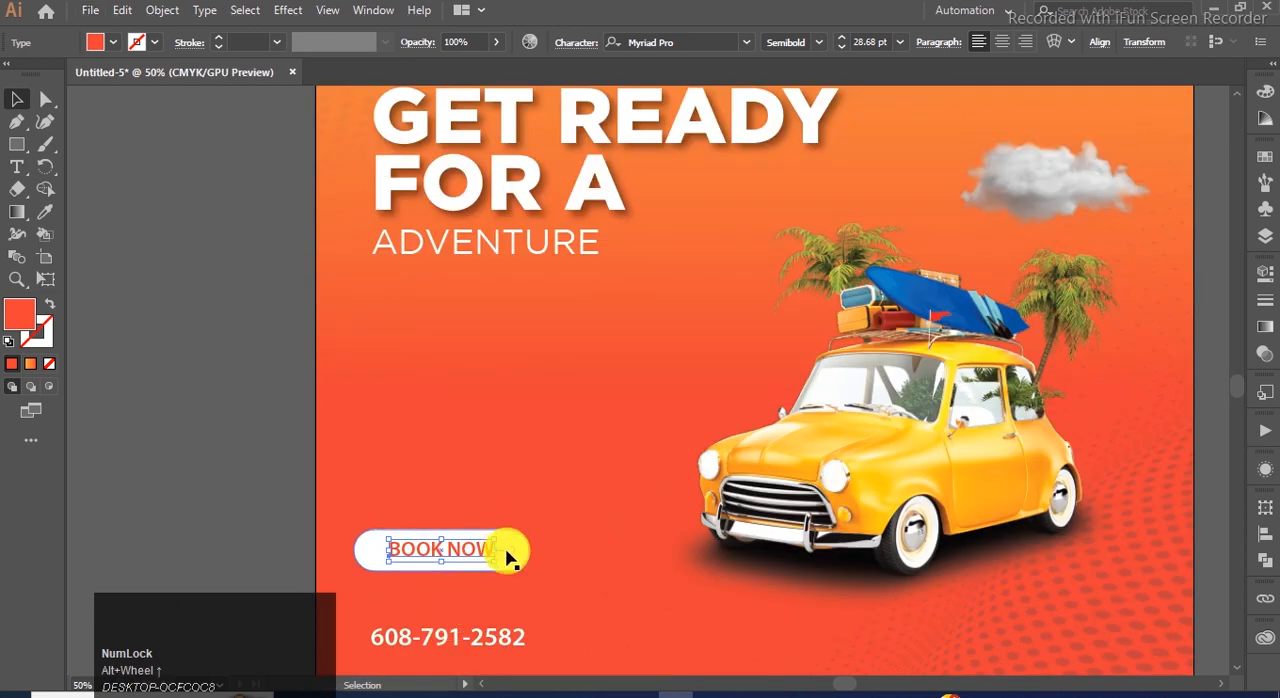
scroll(509, 543, up, 1)
shift+click(512, 540)
scroll(512, 540, down, 2)
drag(509, 489, 507, 529)
drag(481, 593, 483, 571)
scroll(475, 443, down, 2)
Group the BOOK NOW text with its pill shape and centre the group horizontally over the phone number.
click(411, 474)
click(499, 508)
shift+click(497, 495)
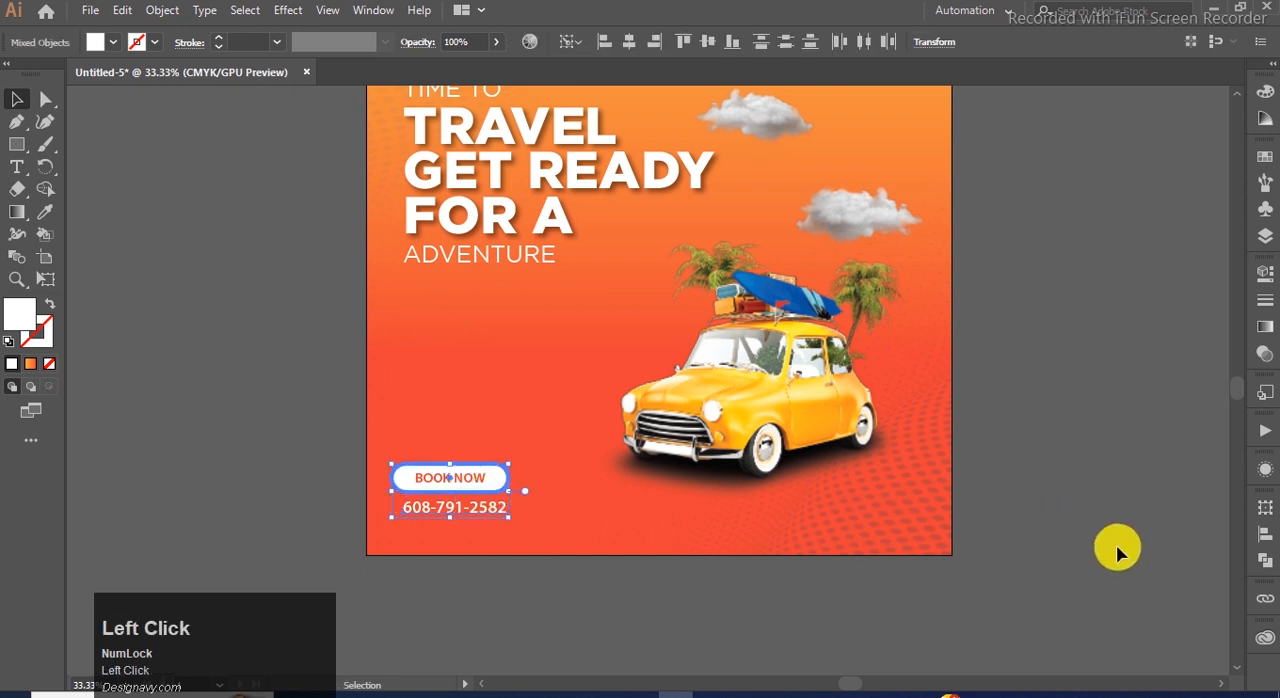
shift+click(475, 510)
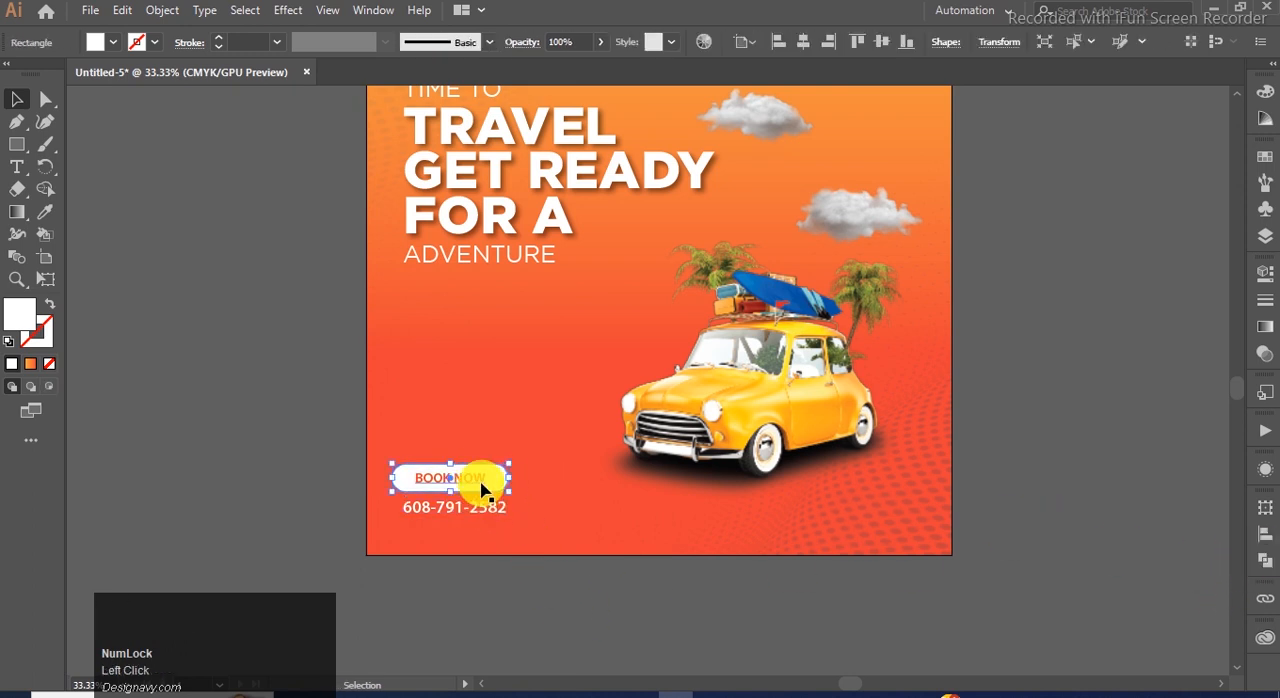
click(480, 482)
scroll(492, 475, up, 1)
shift+click(497, 475)
key(ctrl+g)
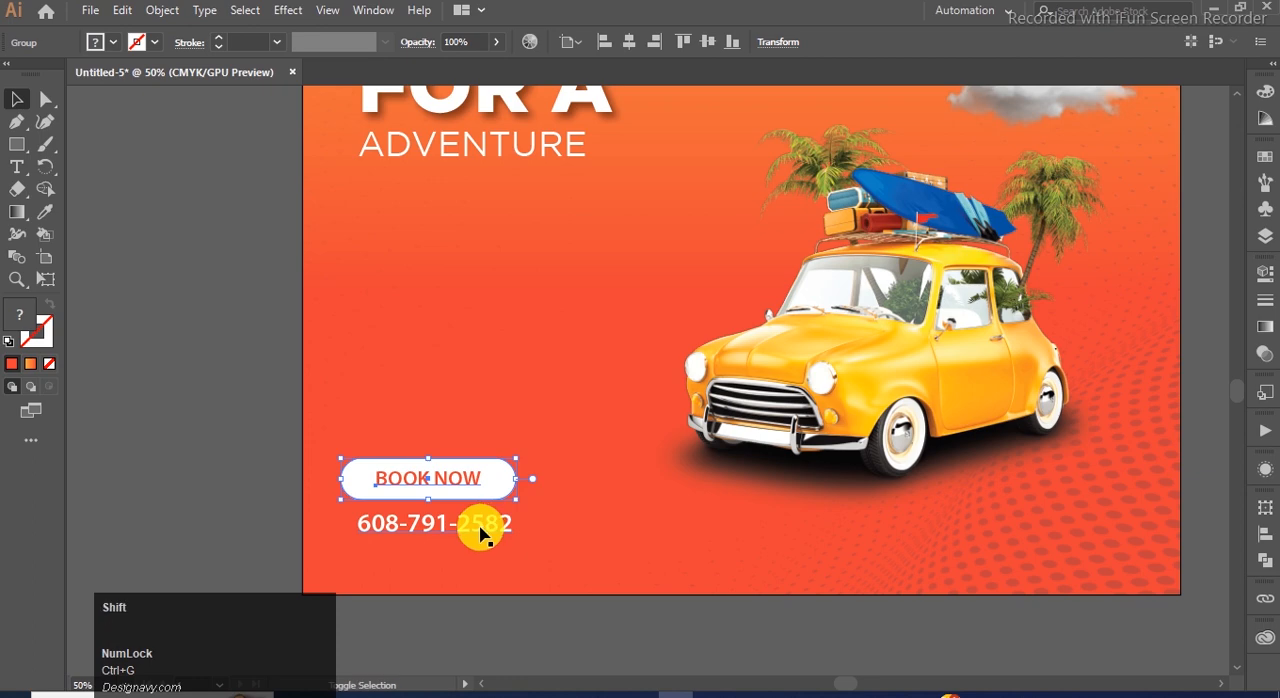
shift+click(480, 533)
click(1266, 540)
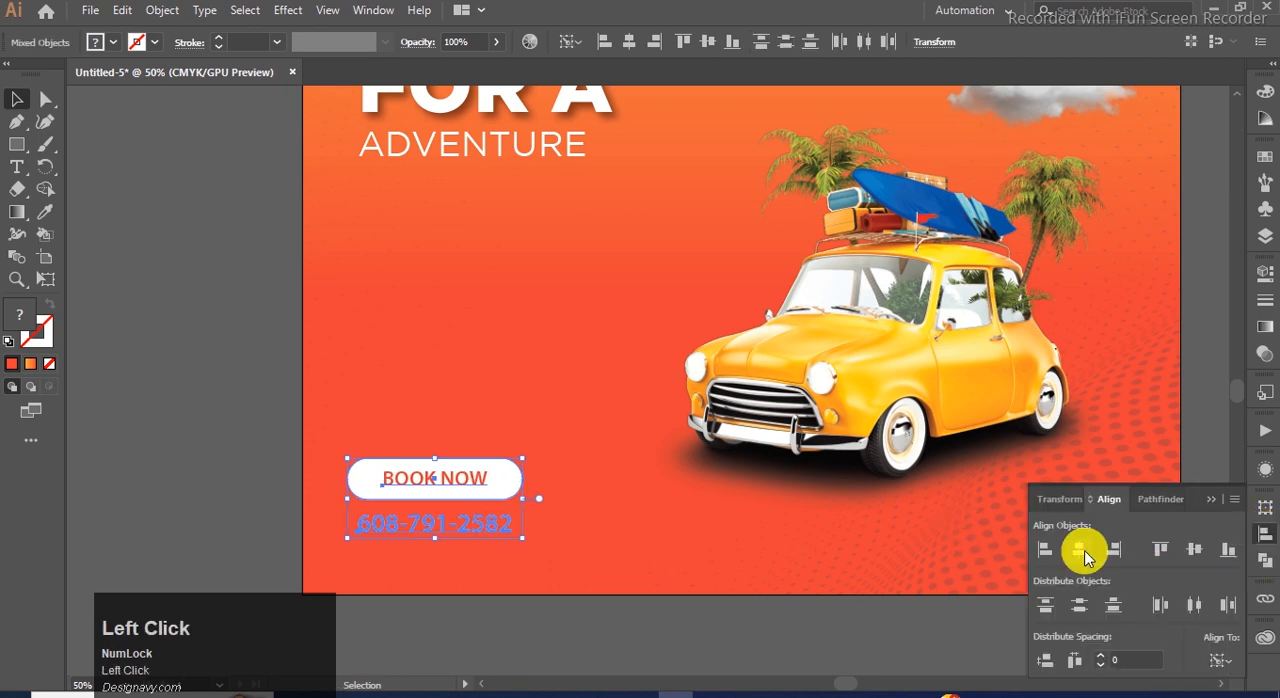
click(1211, 499)
click(519, 602)
Duplicate the phone number directly below itself and shrink the copy to about 30.17 pt.
scroll(519, 602, down, 1)
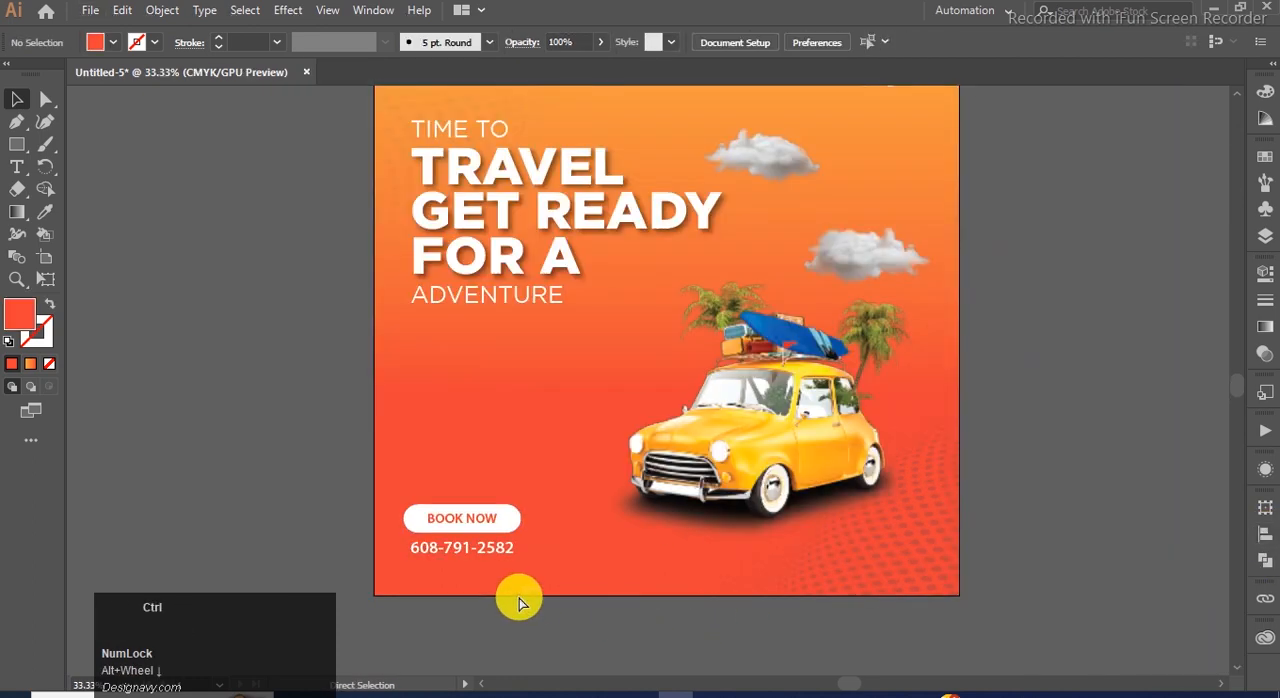
key(ctrl+0)
click(491, 619)
drag(480, 620, 482, 651)
click(223, 549)
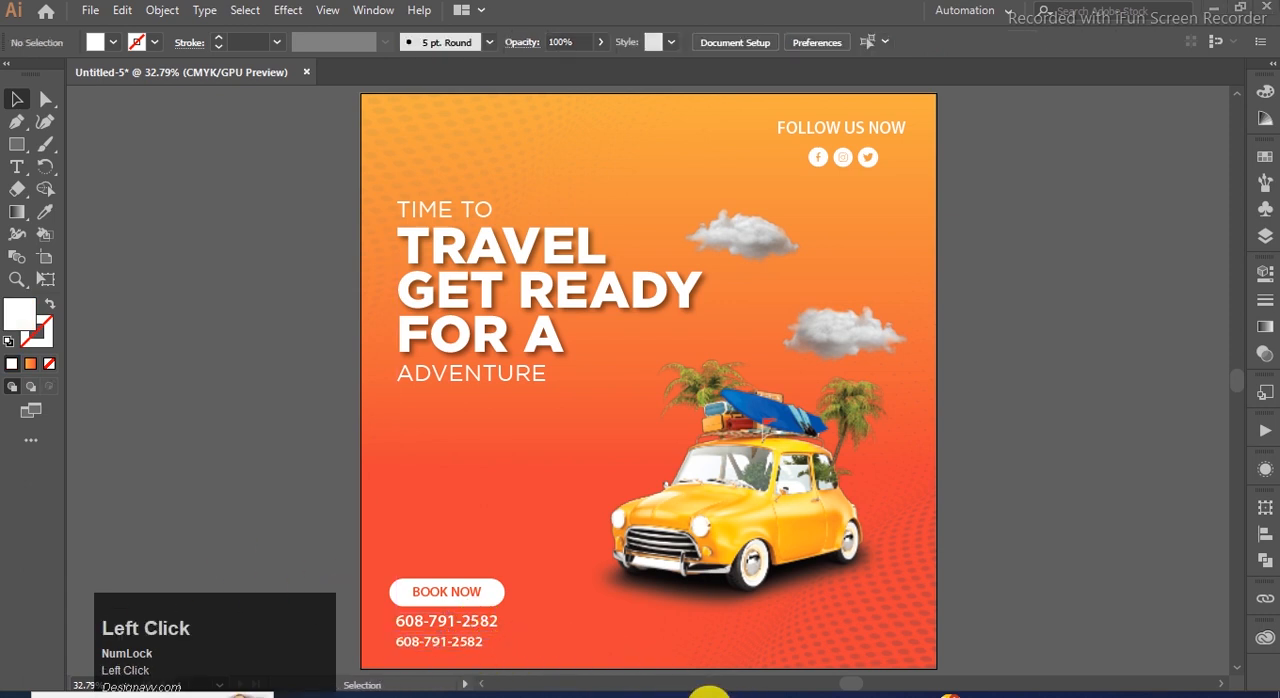
click(708, 694)
drag(346, 540, 185, 535)
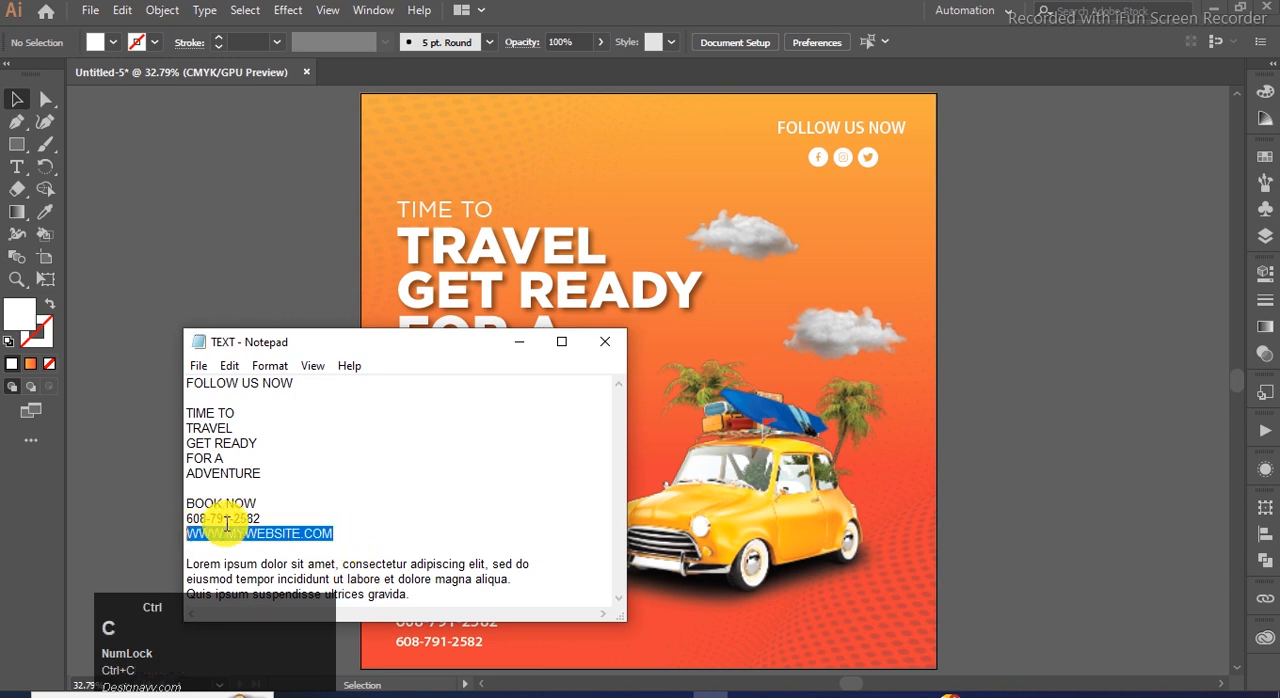
click(517, 341)
double_click(468, 645)
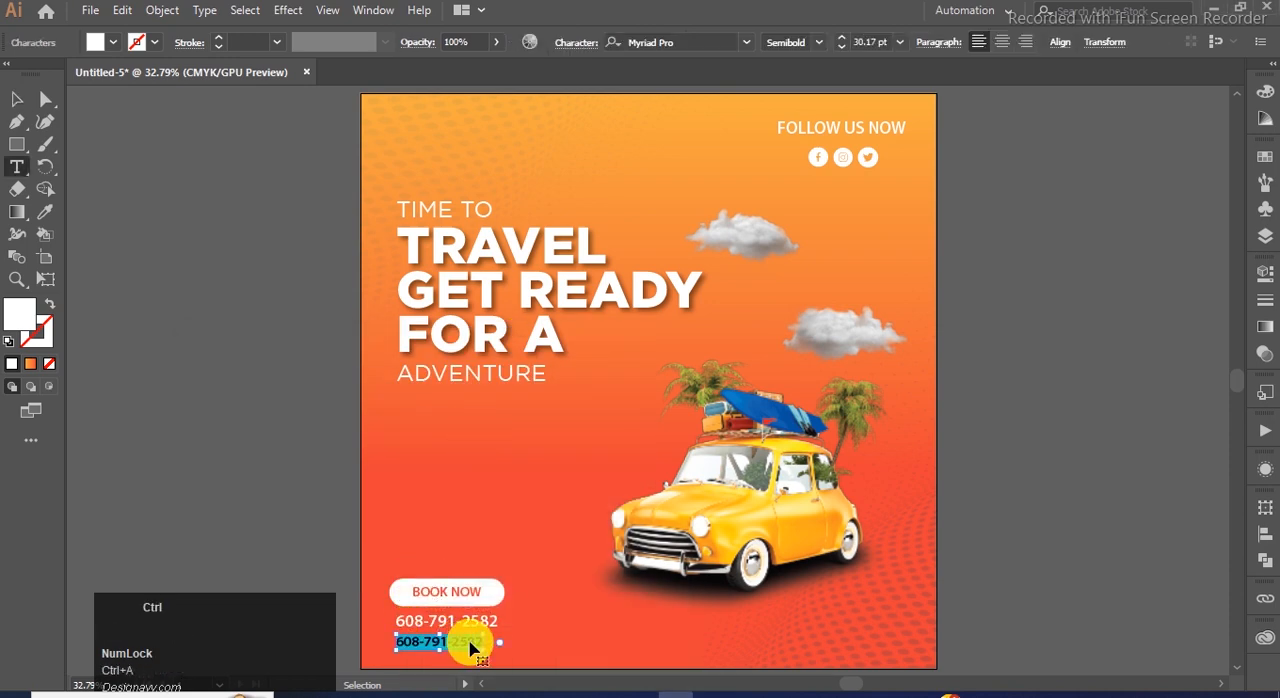
click(16, 98)
click(194, 275)
scroll(197, 288, down, 1)
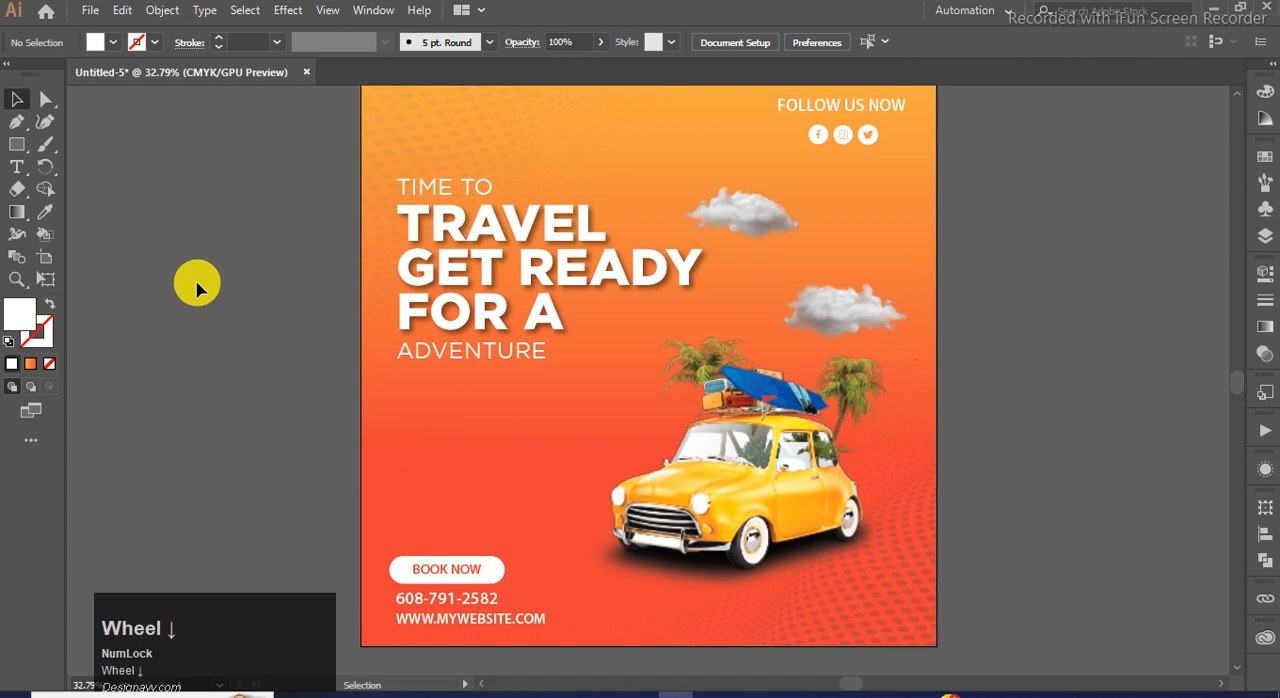
Duplicate the website line beneath the car and replace the copy with the Lorem ipsum paragraph from the TEXT file in Notepad.
click(450, 599)
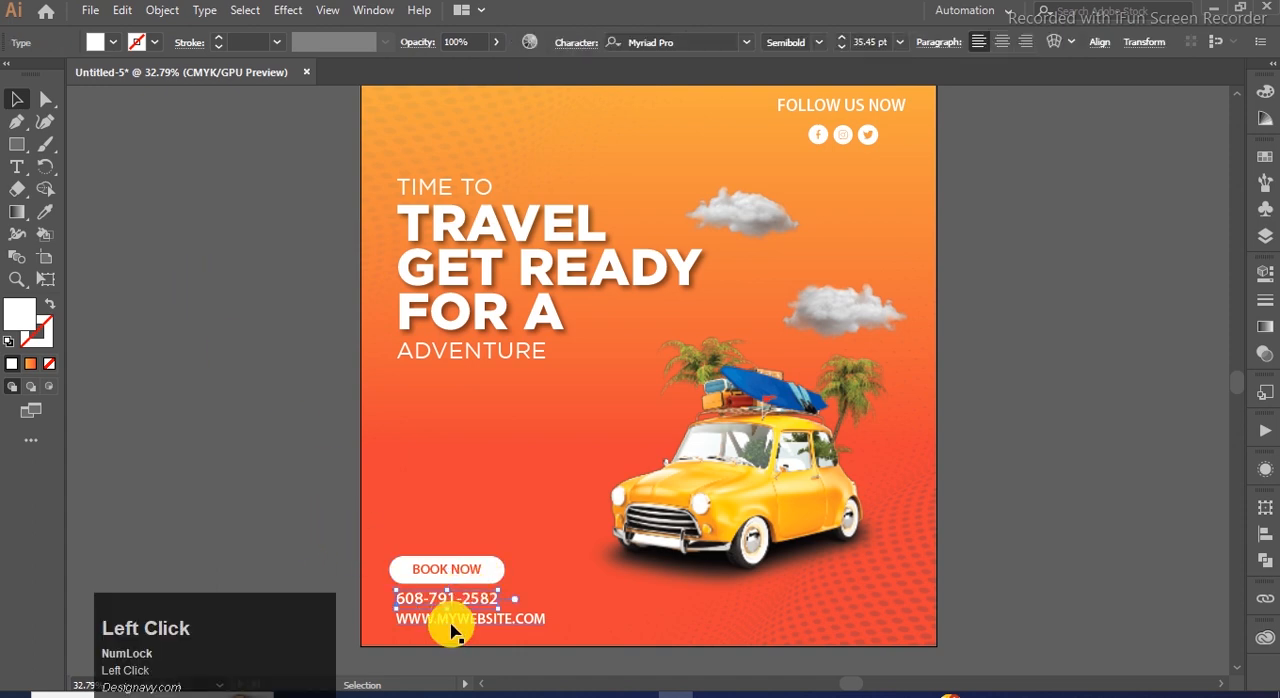
drag(410, 628, 712, 628)
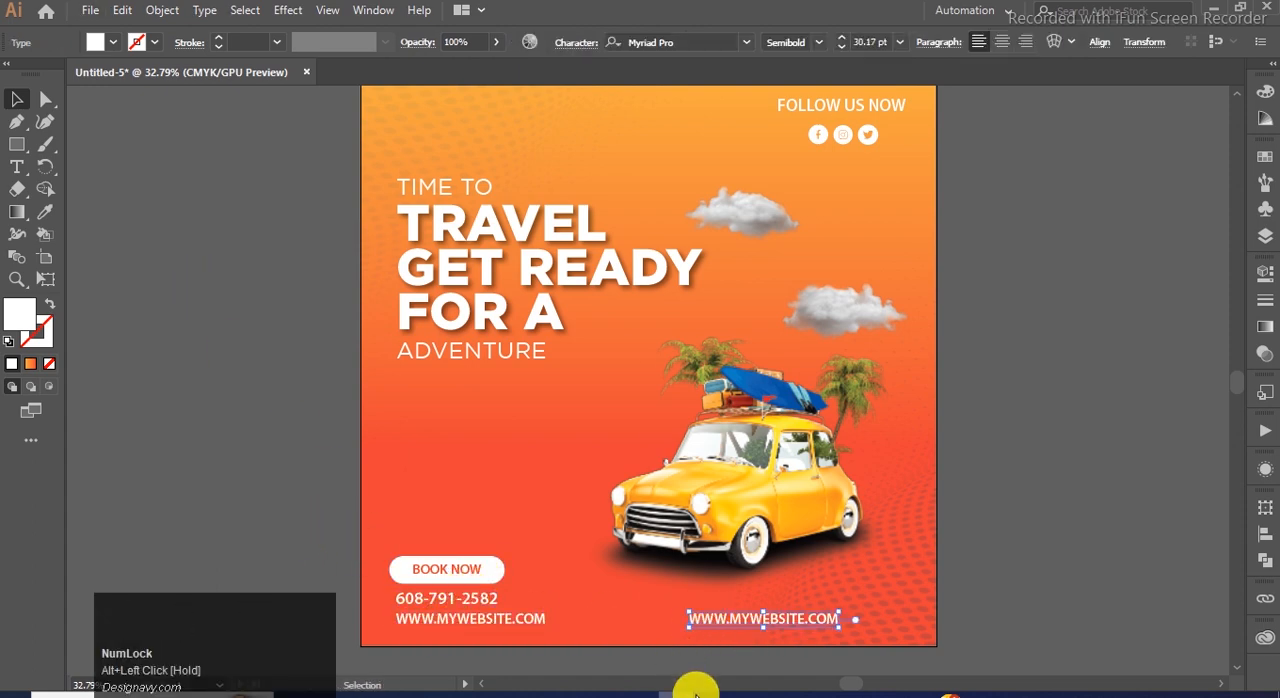
click(702, 694)
drag(189, 566, 494, 601)
key(ctrl+c)
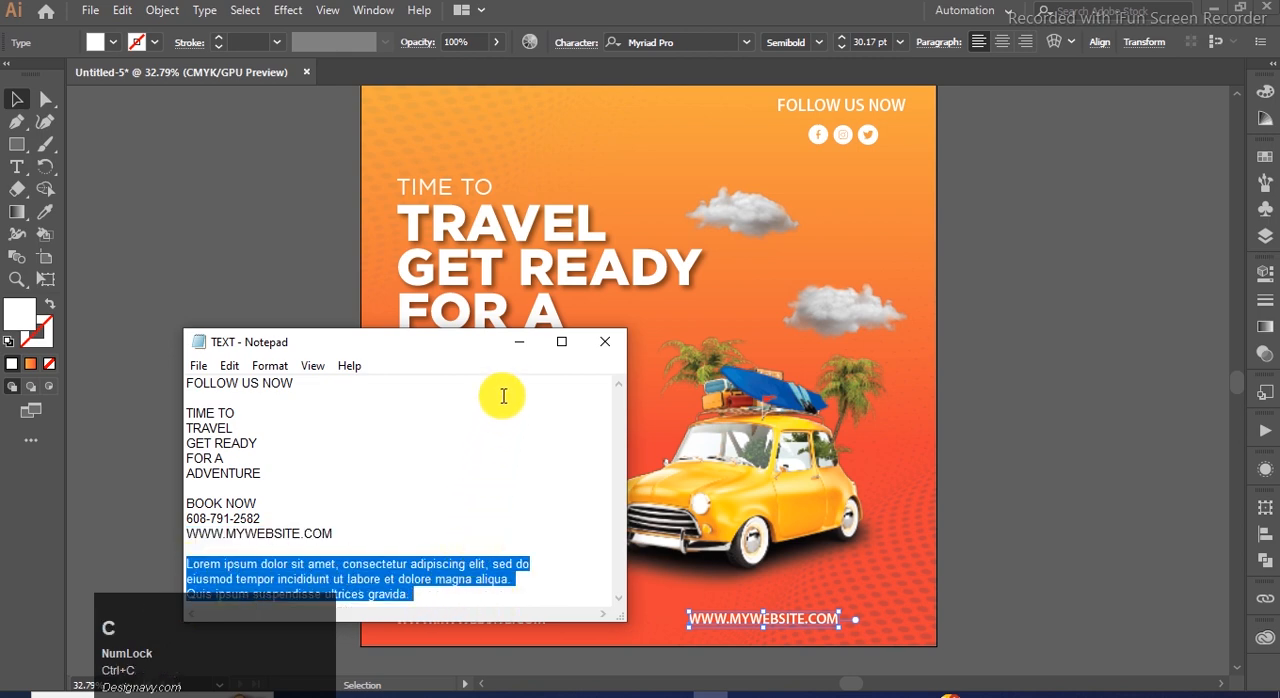
click(519, 345)
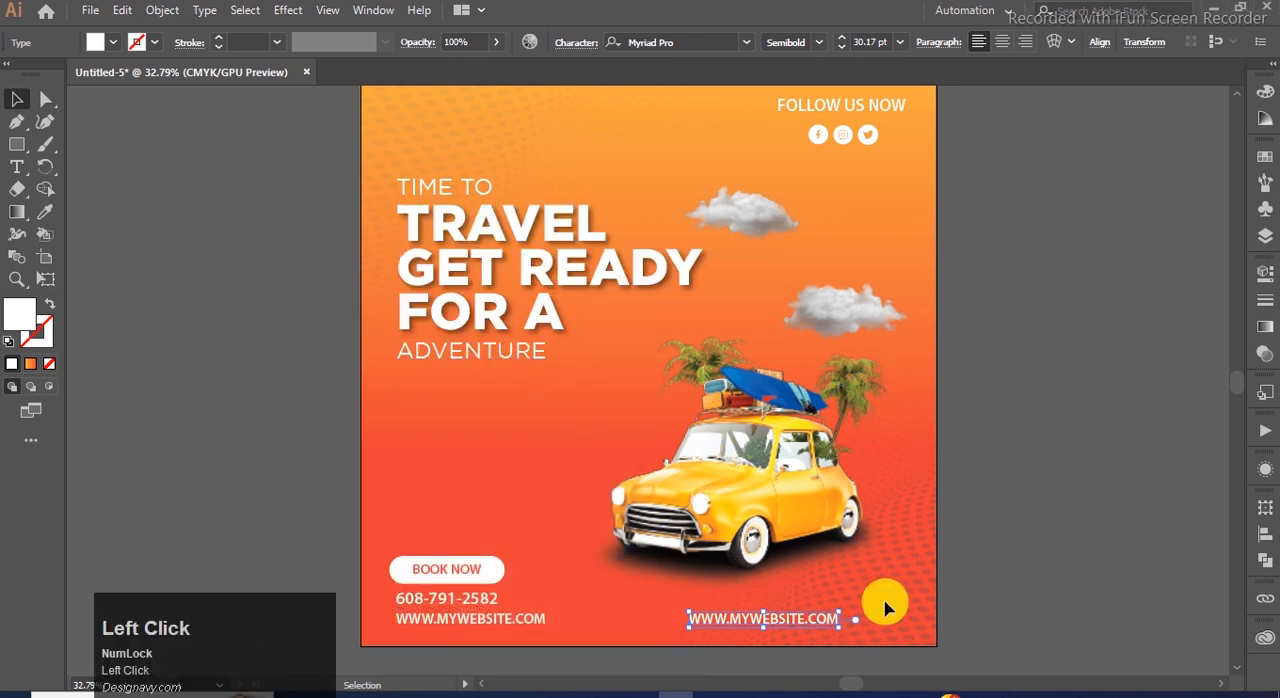
click(737, 620)
double_click(705, 620)
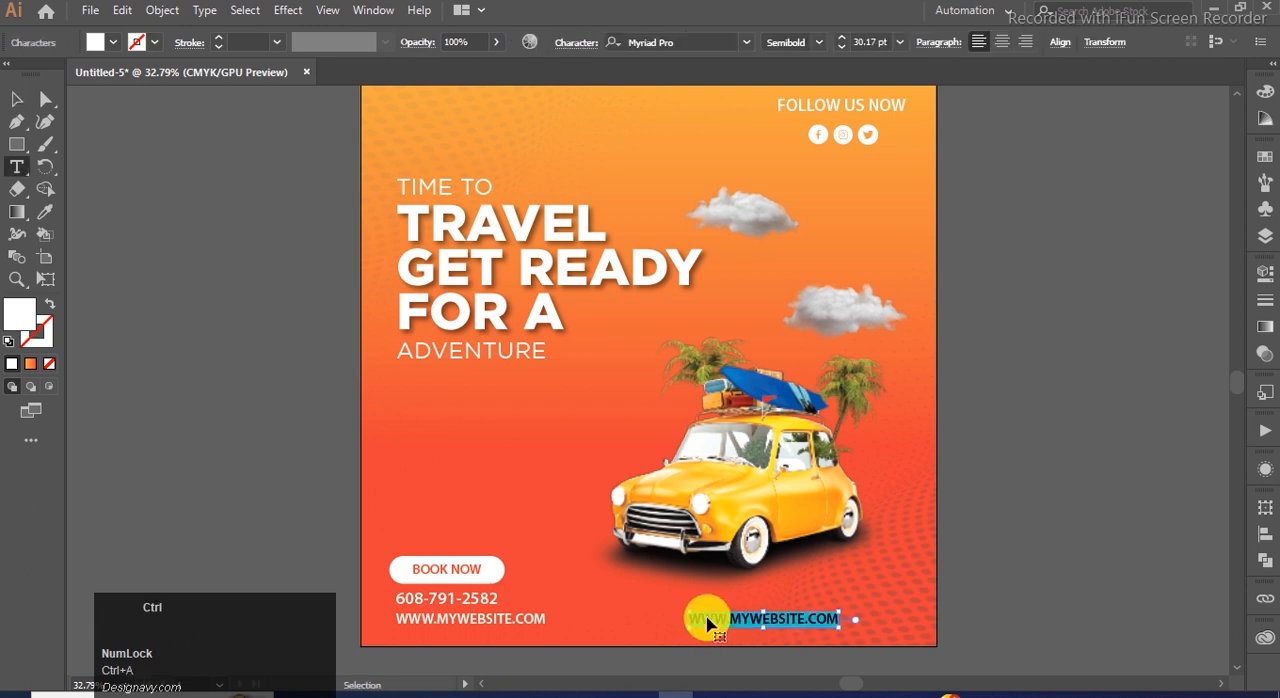
key(ctrl+v)
click(22, 118)
click(15, 96)
Right-align the Lorem ipsum paragraph's text and reposition the block beneath the car.
drag(820, 623, 856, 610)
double_click(856, 605)
key(ctrl+a)
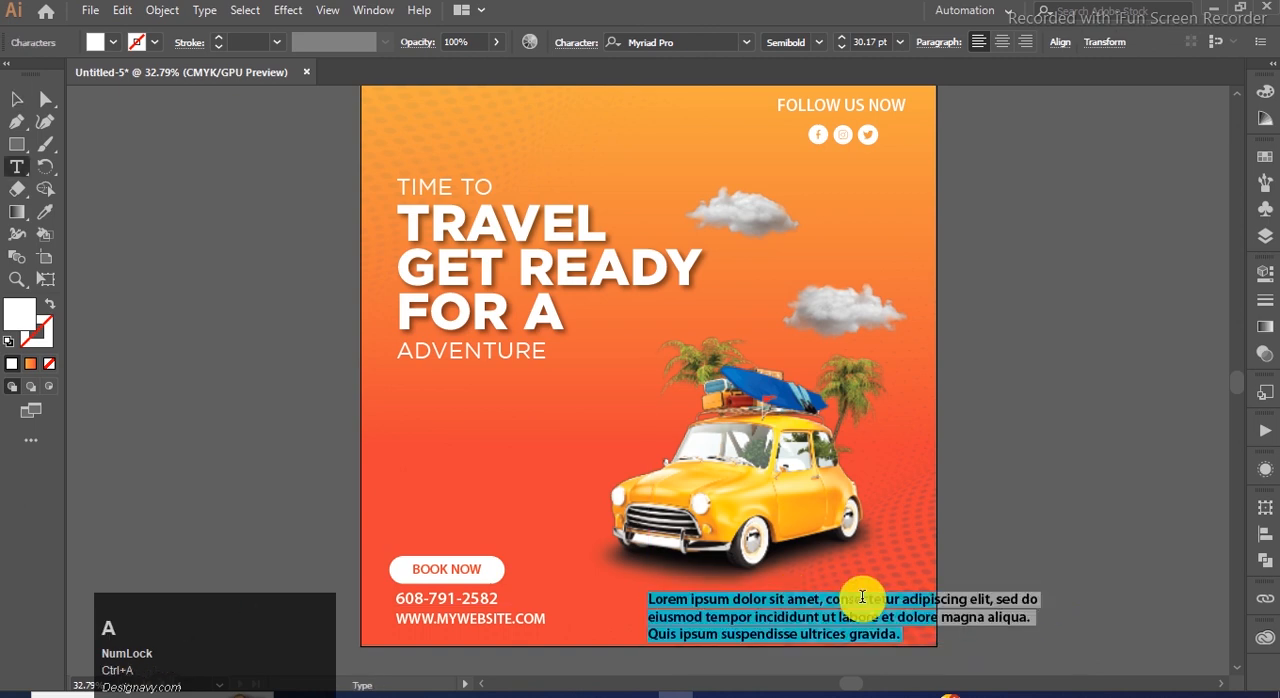
click(1025, 41)
click(16, 98)
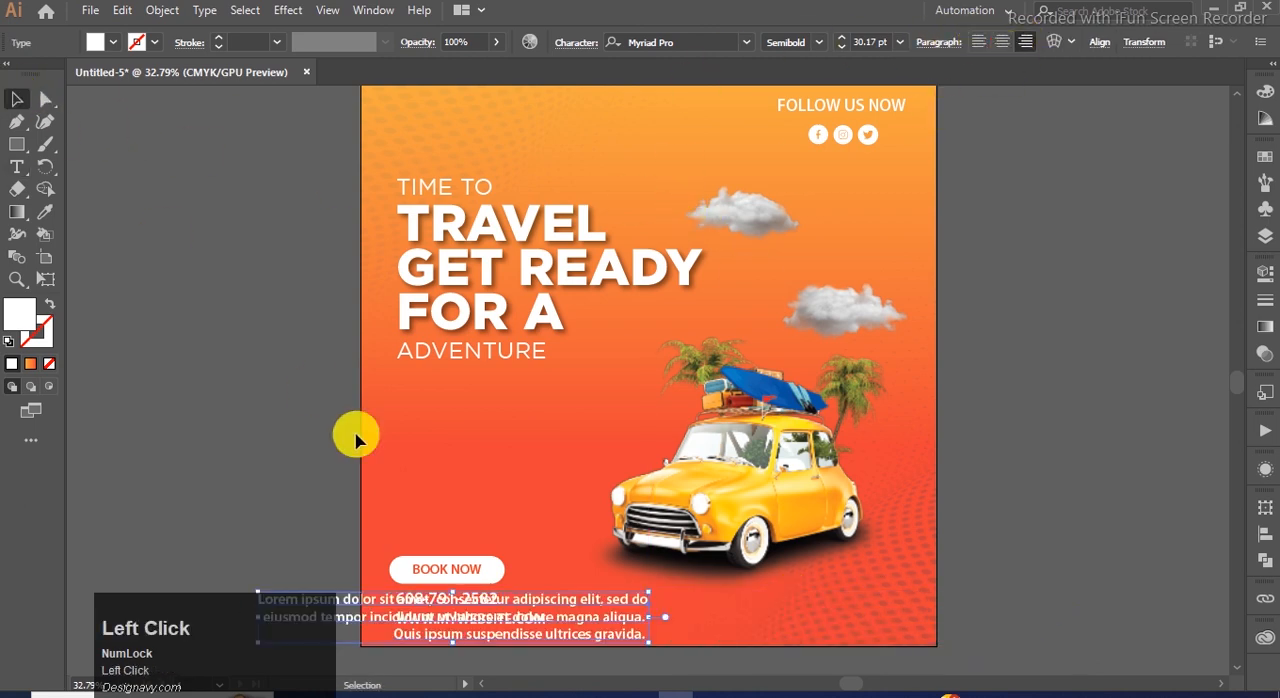
drag(585, 604, 855, 608)
Shrink the Lorem ipsum paragraph to about 24.07 pt and place it in the post's lower-right corner.
drag(550, 595, 627, 597)
mouse_move(860, 615)
mouse_down()
mouse_move(847, 602)
mouse_move(880, 600)
mouse_up()
click(954, 592)
click(990, 578)
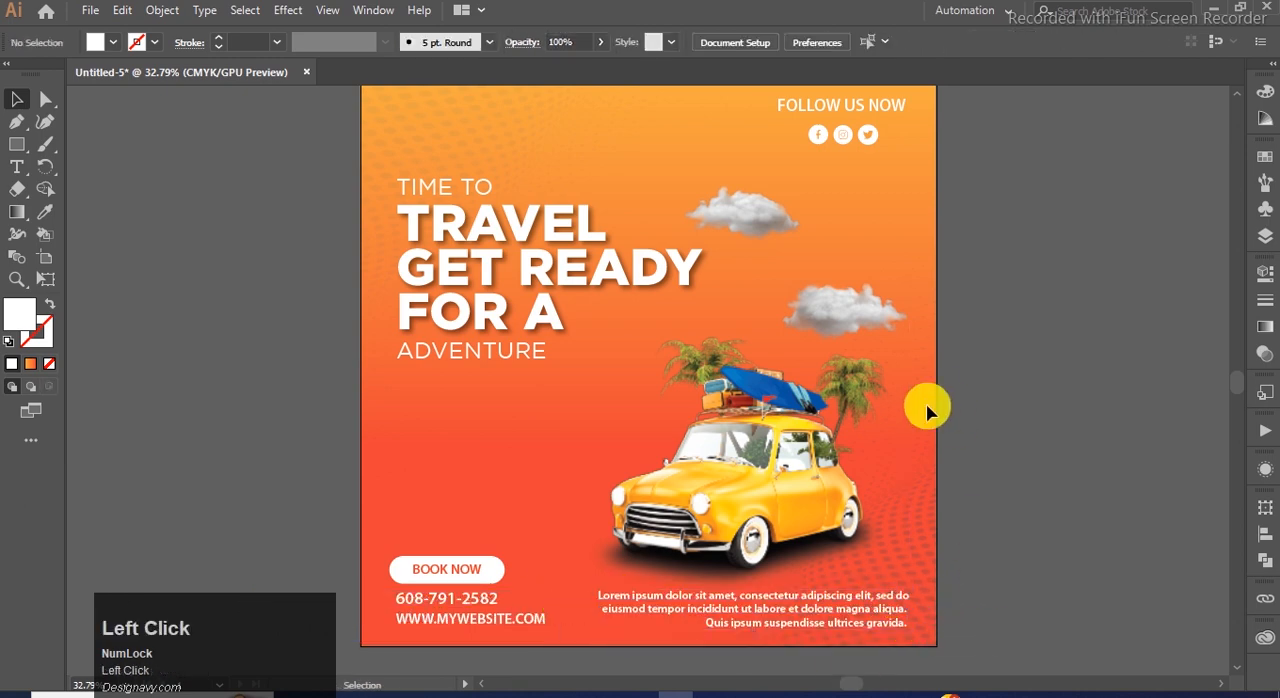
Nudge FOLLOW US NOW and its social icons slightly right towards the paragraph's right edge.
click(886, 606)
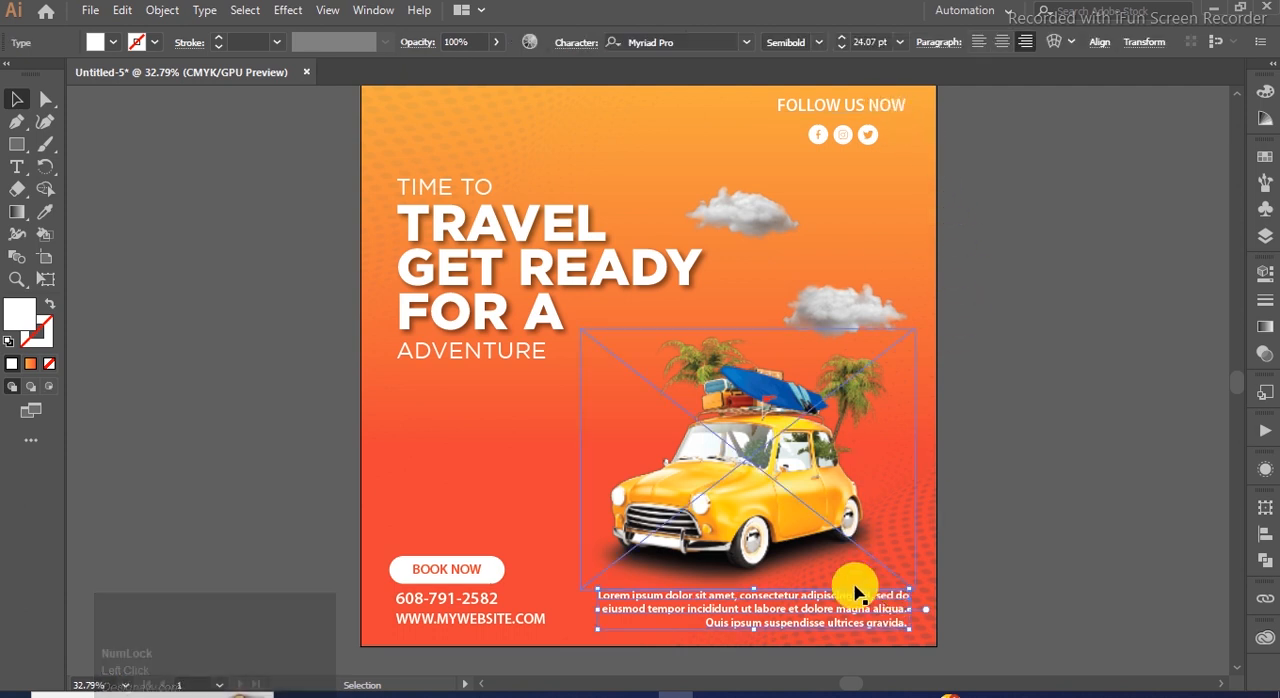
shift+click(895, 106)
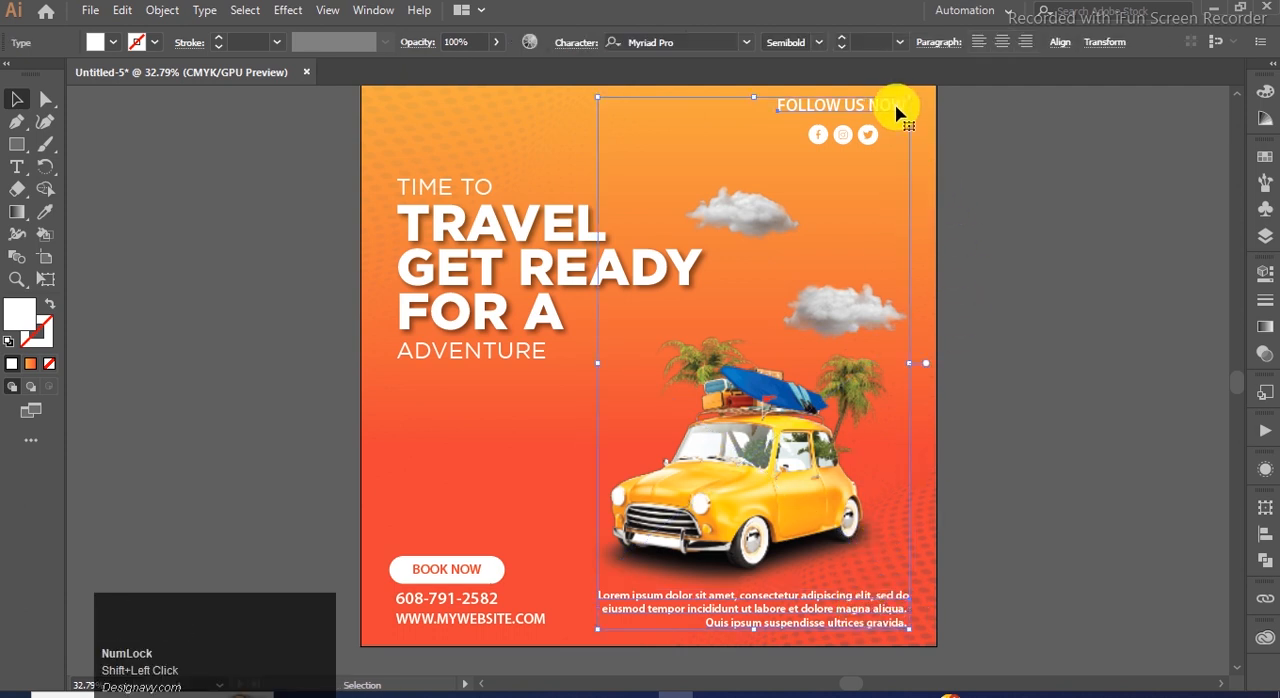
click(1150, 266)
drag(869, 137, 873, 145)
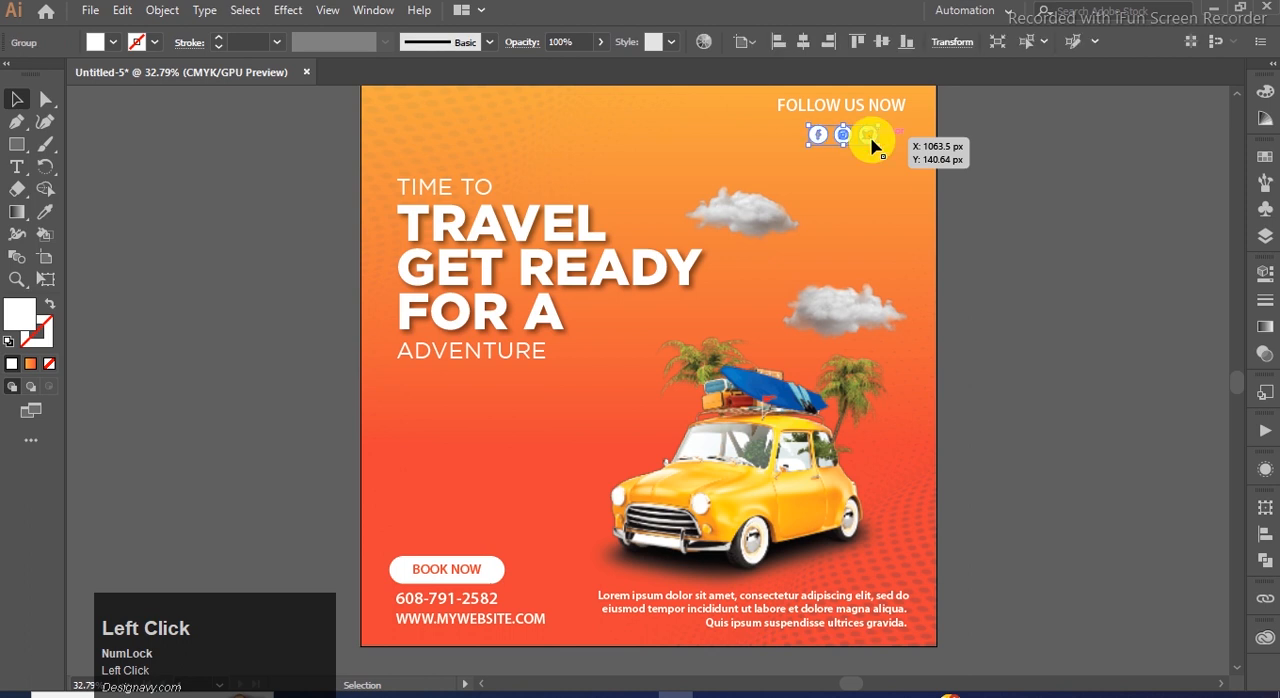
shift+click(850, 106)
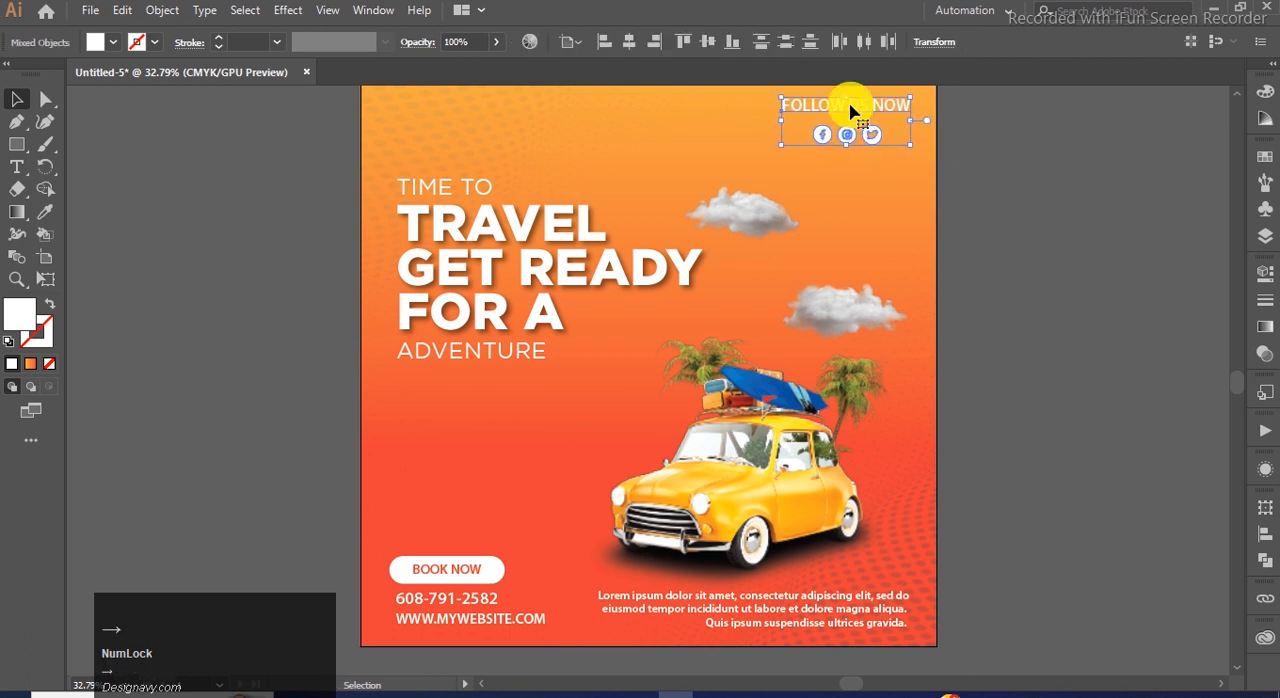
Align the right edges of the Lorem ipsum paragraph and FOLLOW US NOW.
click(868, 605)
shift+click(888, 106)
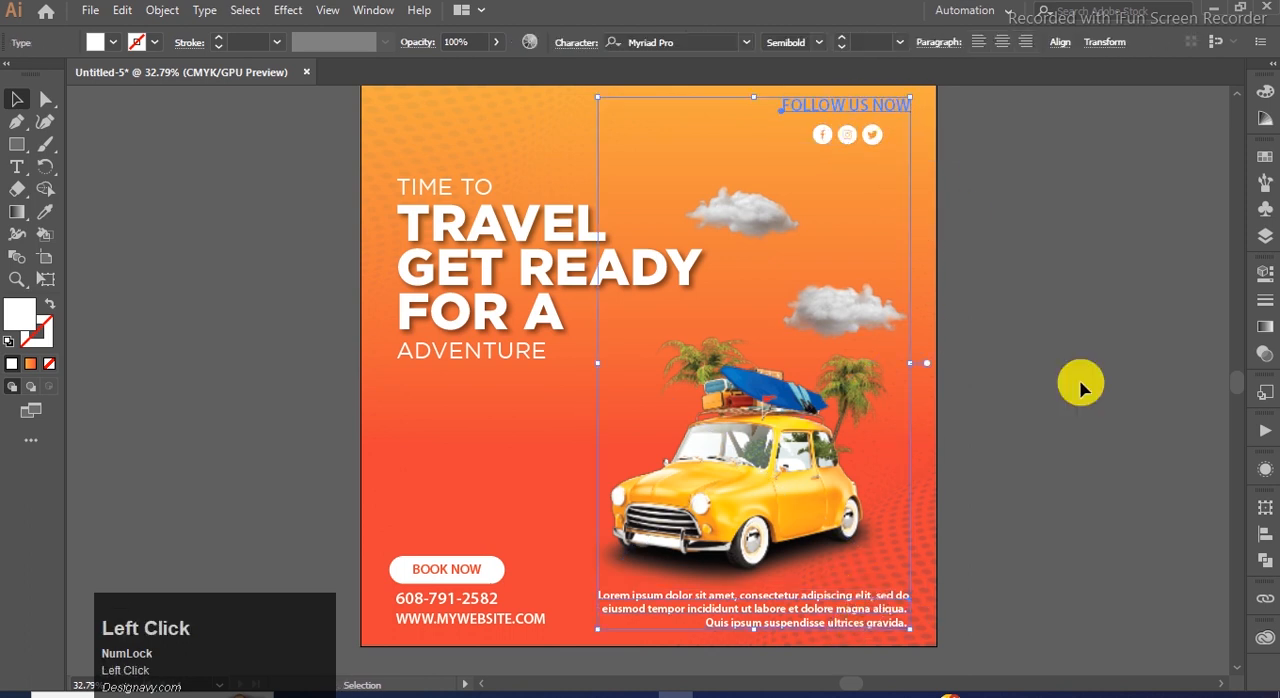
click(1265, 535)
click(1118, 548)
click(1207, 502)
click(1165, 516)
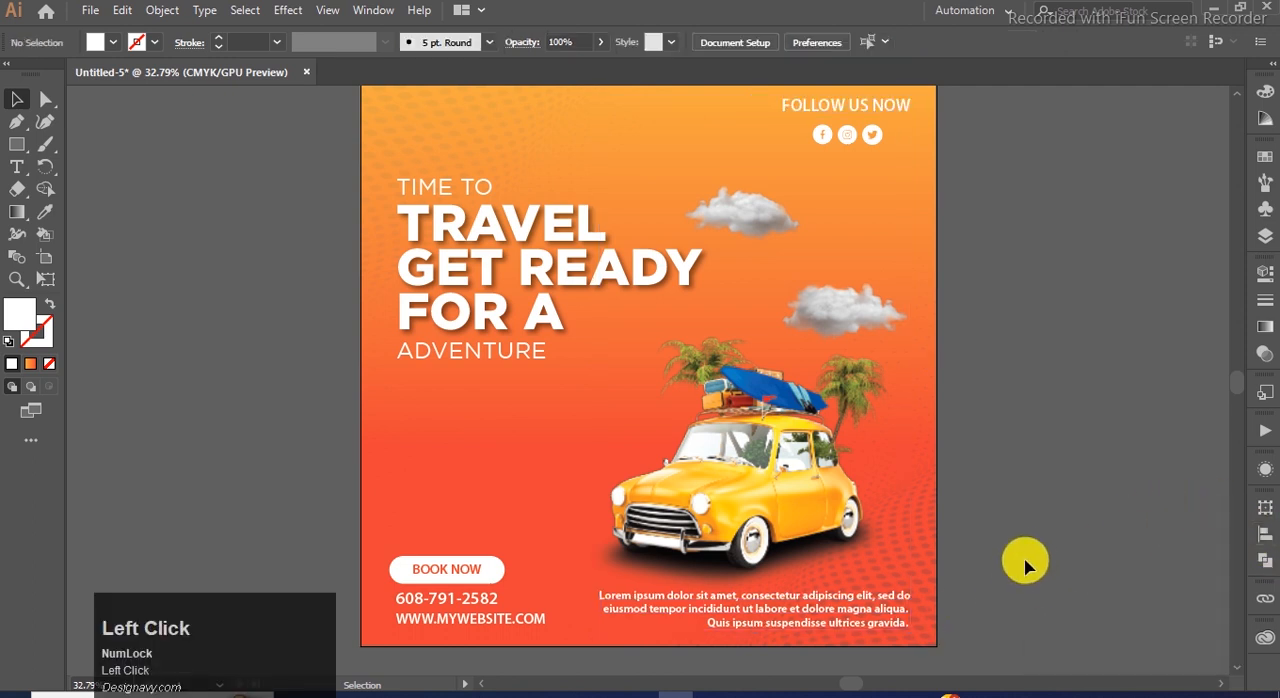
Align the bottom edges of the Lorem ipsum paragraph and the website line.
click(775, 622)
shift+click(534, 615)
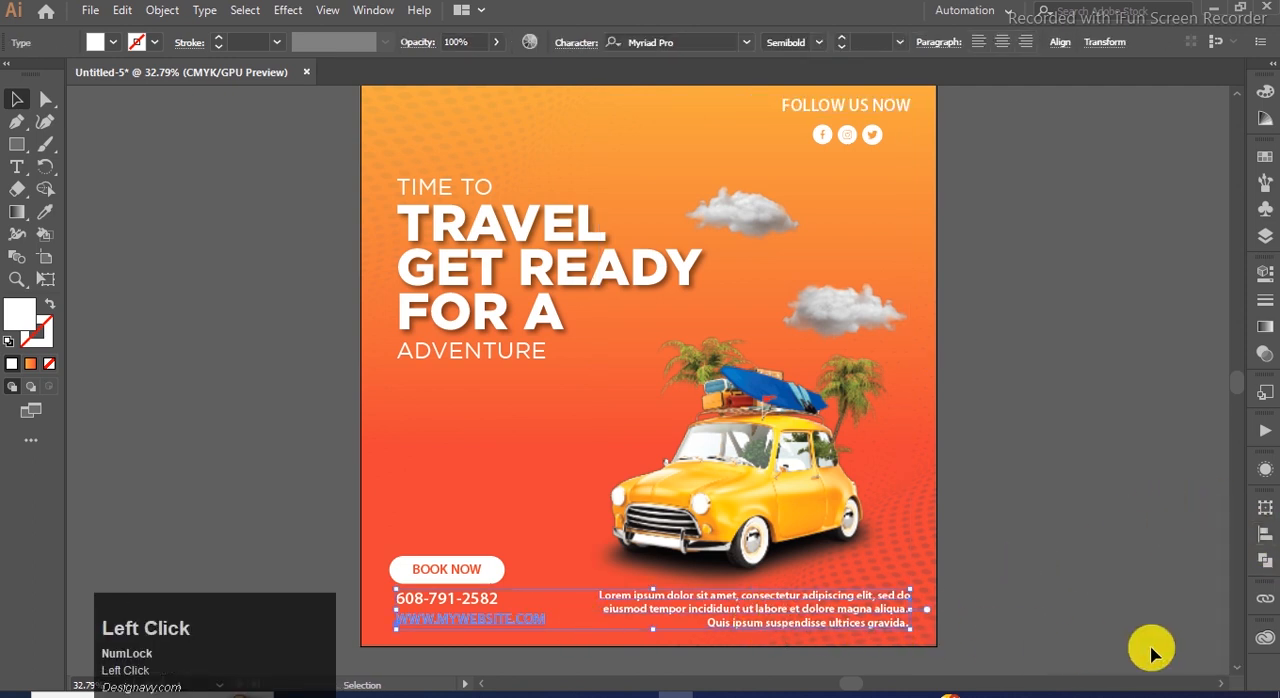
click(1266, 545)
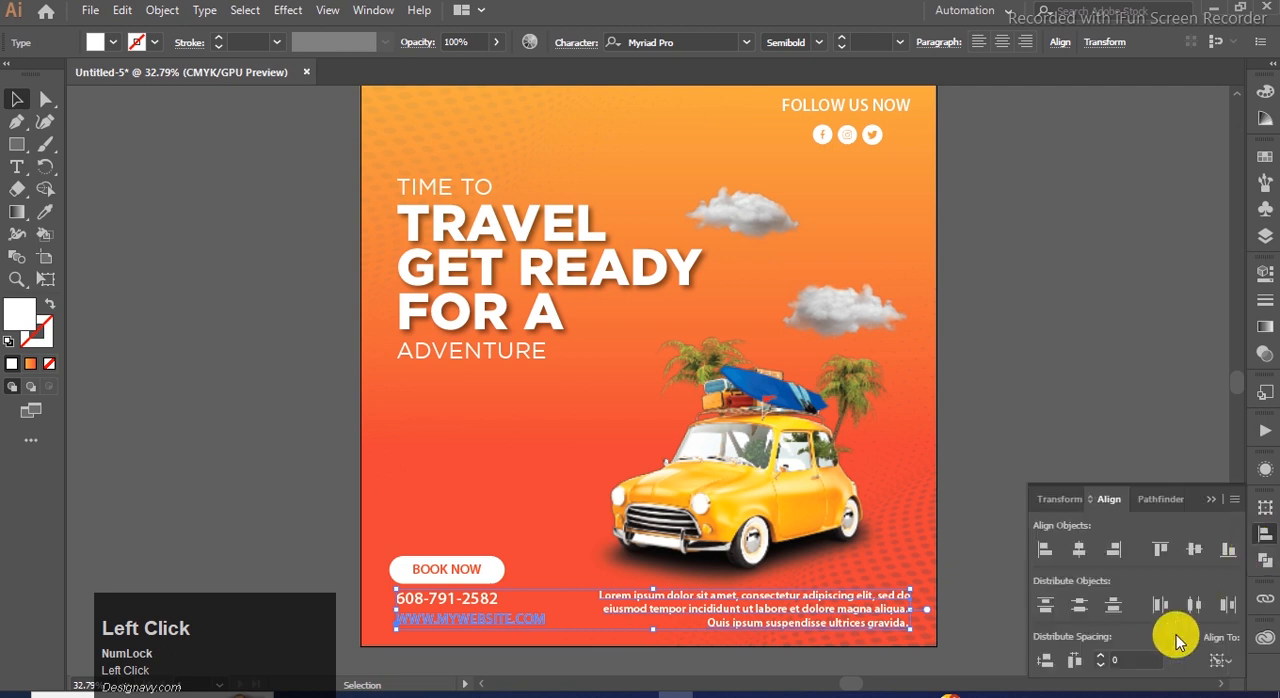
click(1225, 549)
click(1145, 490)
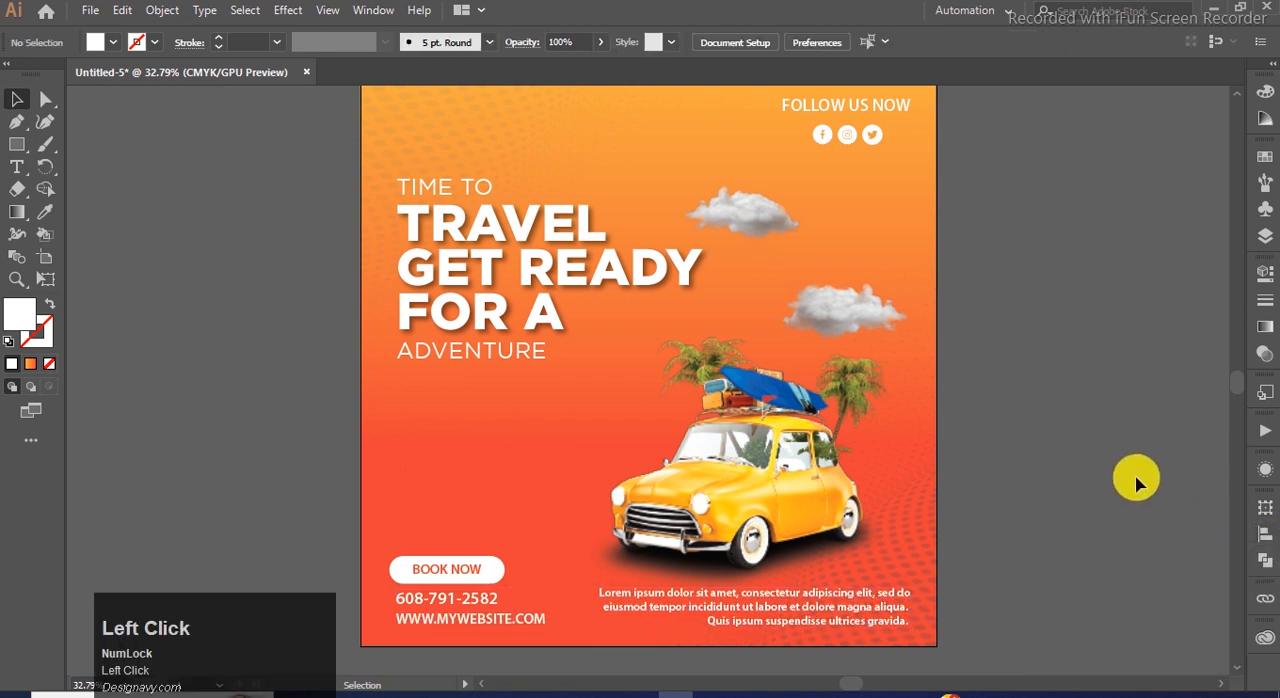
scroll(1136, 483, up, 1)
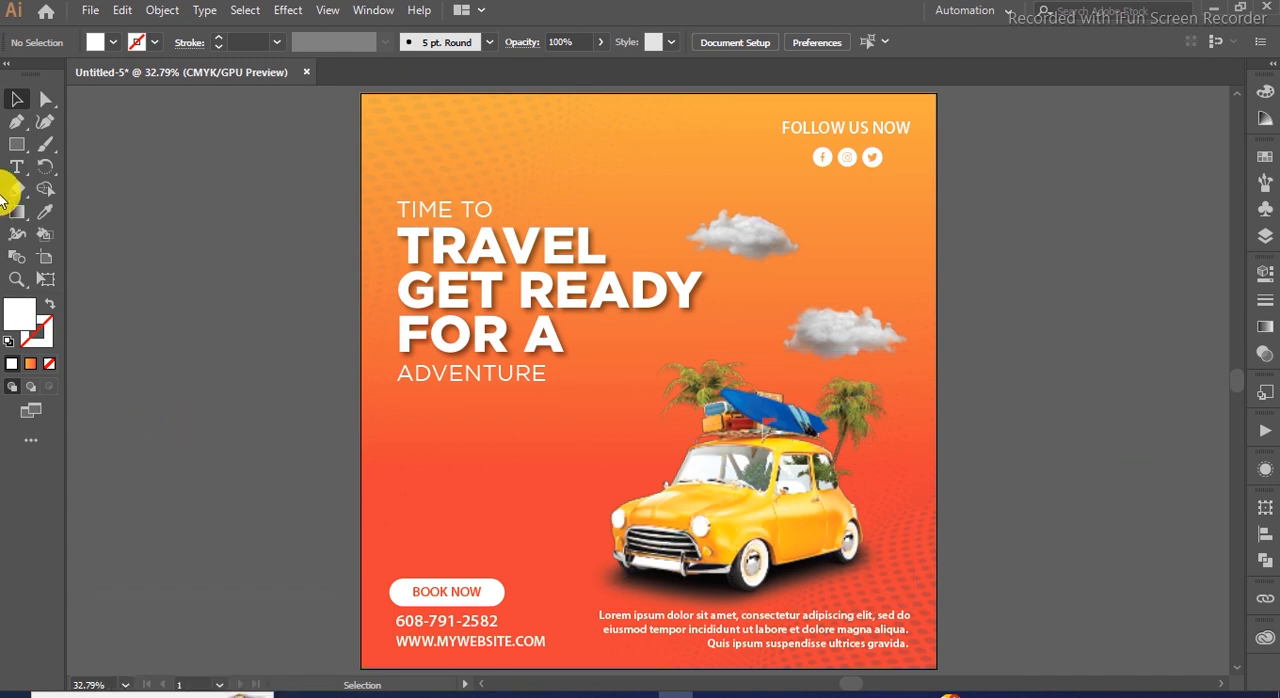
Duplicate the ADVENTURE line into the empty area below the headline and change the copy's text to UP TO.
click(463, 380)
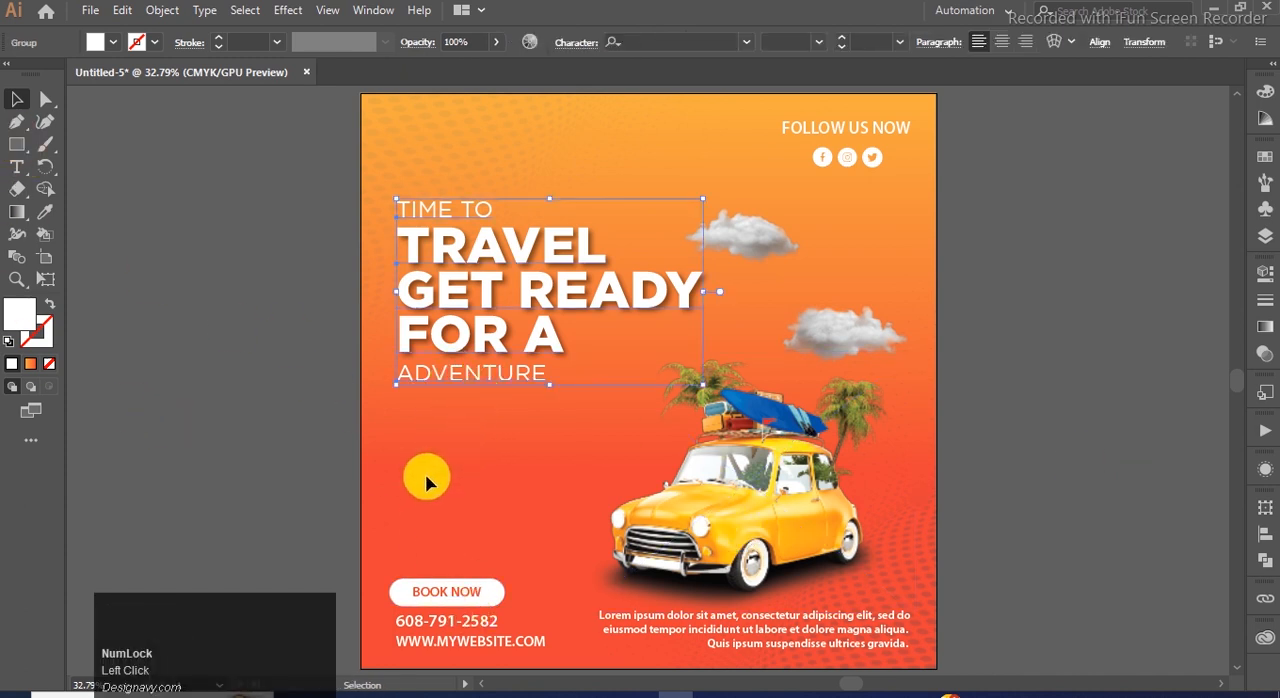
click(318, 495)
click(418, 376)
drag(425, 378, 443, 461)
double_click(443, 461)
key(ctrl+a)
key(Caps_Lock)
text(U)
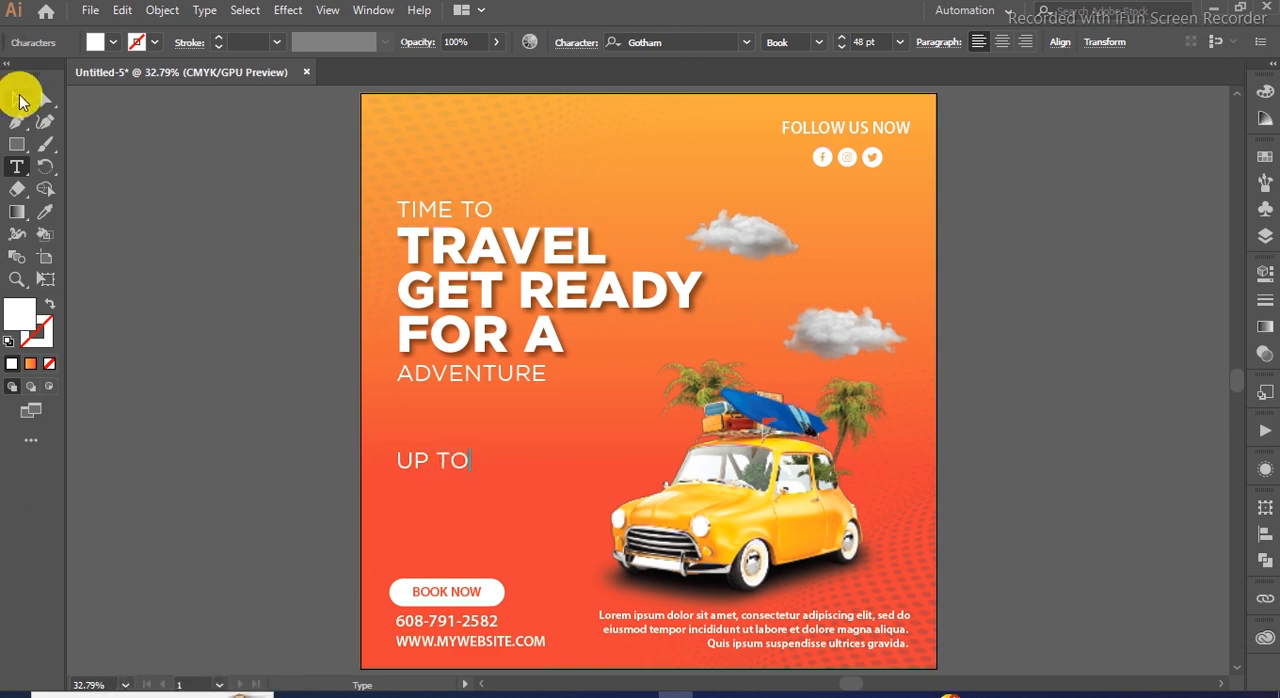
click(17, 99)
Duplicate UP TO directly below itself and set the copy's font to Gotham-Black.
alt+drag(423, 457, 428, 489)
click(709, 41)
click(745, 42)
click(700, 163)
Change the Gotham-Black copy's text to 30% and enlarge it to about 85.55 pt.
click(455, 495)
double_click(479, 498)
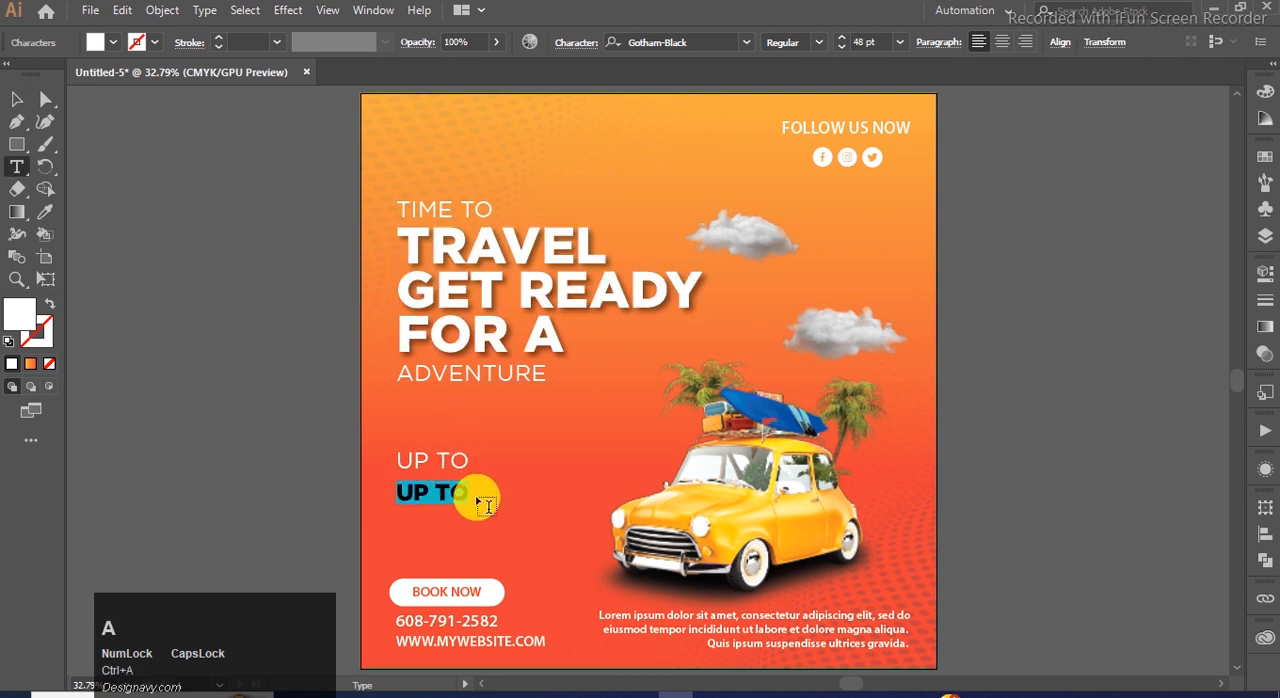
text(30)
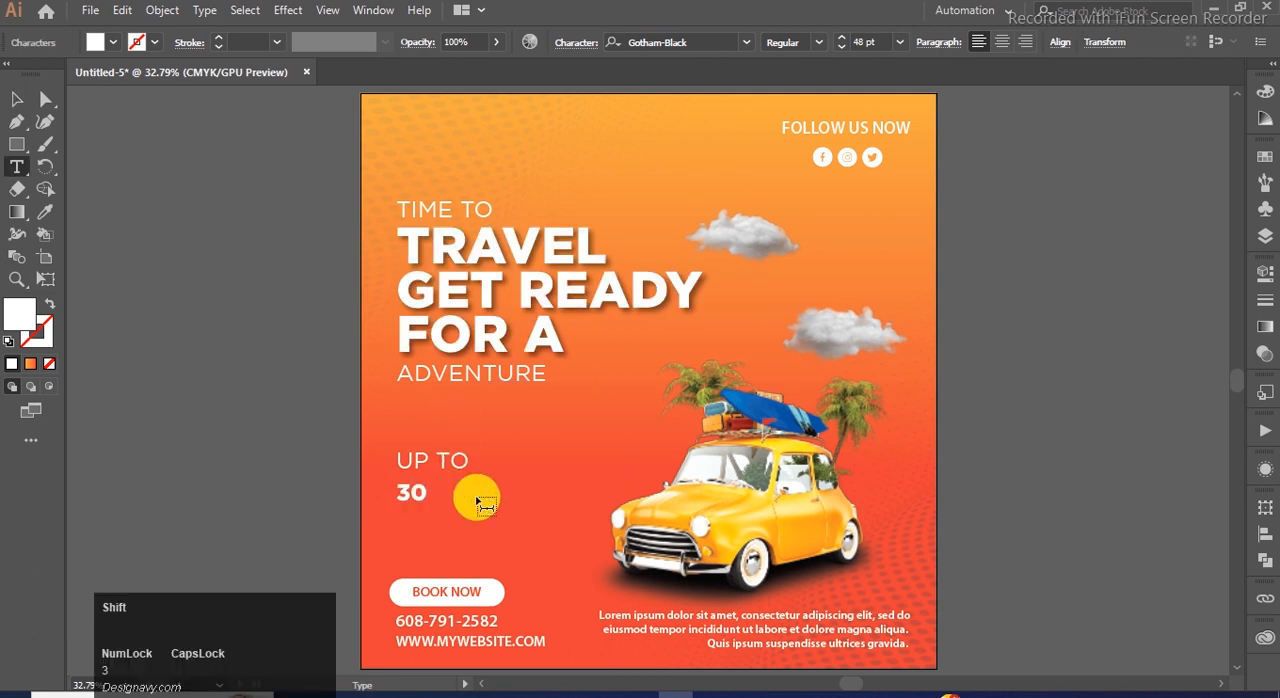
text(%)
click(14, 97)
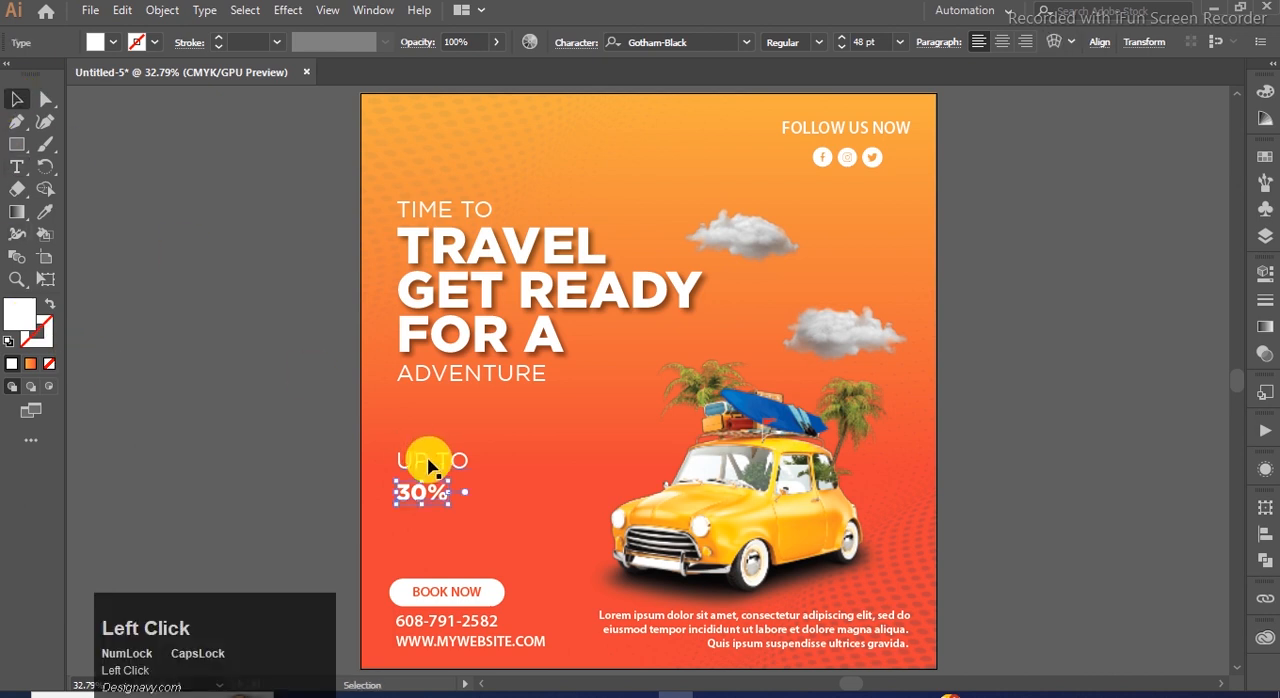
drag(446, 505, 489, 513)
click(269, 405)
Duplicate UP TO beside the 30% text and change the copy's text to OFF.
click(444, 459)
drag(444, 457, 552, 495)
key(t)
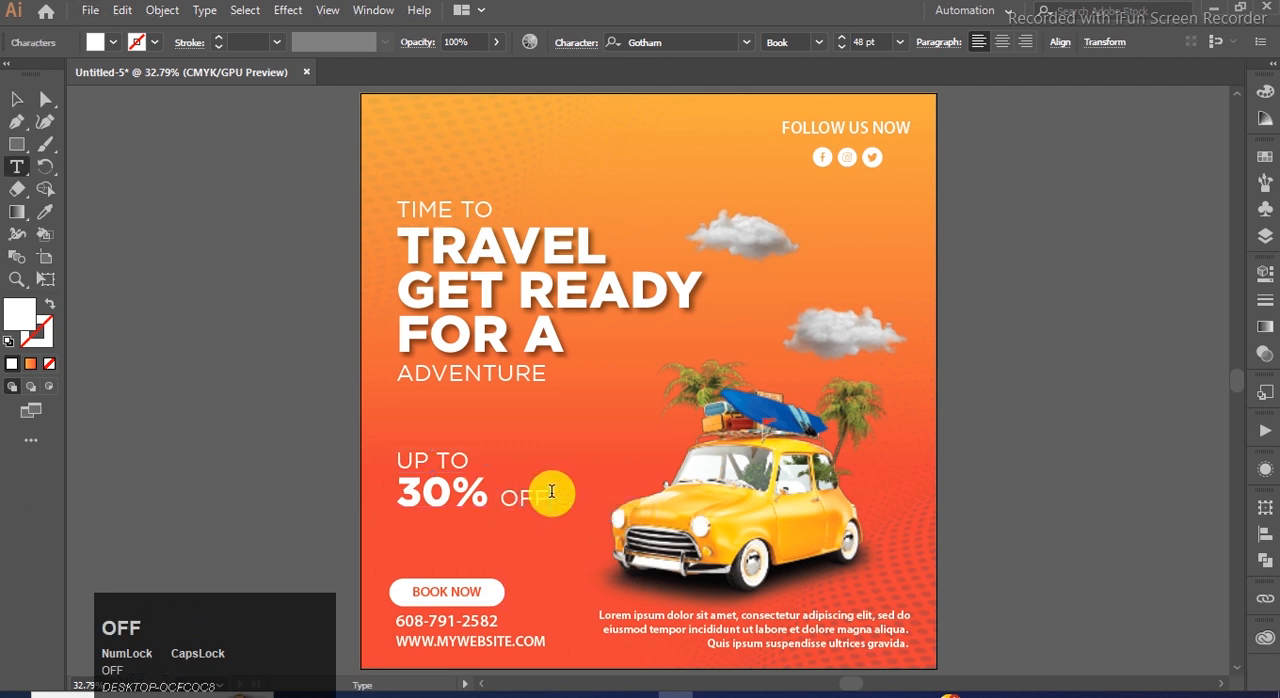
click(16, 99)
Fill the 30% text with the CMYK Yellow swatch.
click(444, 508)
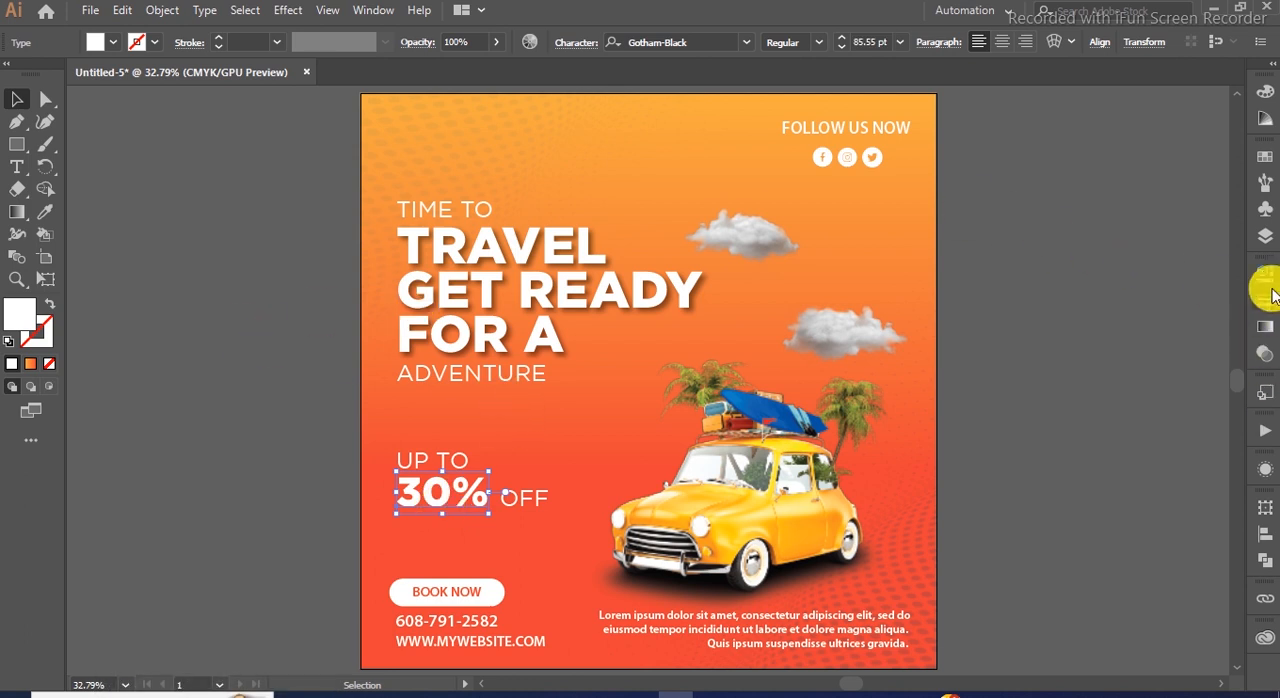
click(1262, 157)
click(1087, 207)
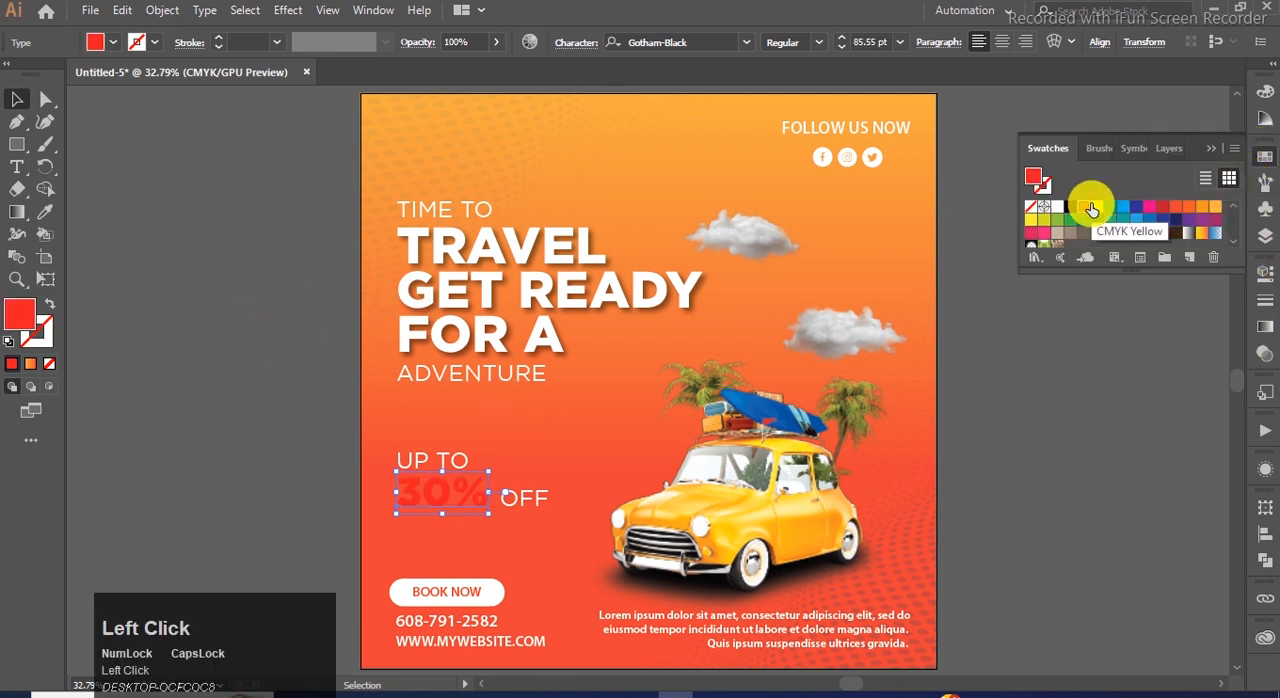
click(1098, 207)
click(1211, 148)
click(255, 378)
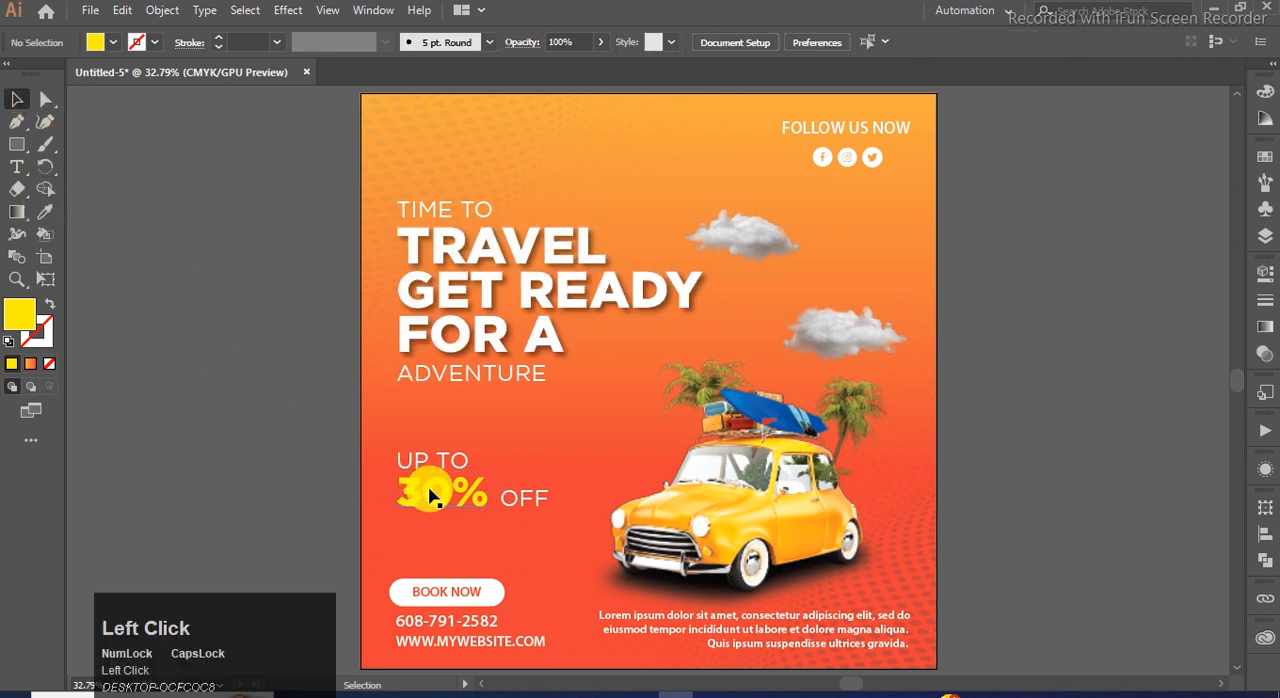
Move OFF slightly closer to 30% and group UP TO, 30% and OFF together.
click(430, 497)
shift+click(447, 463)
drag(512, 506, 509, 505)
click(281, 467)
click(453, 469)
shift+click(464, 491)
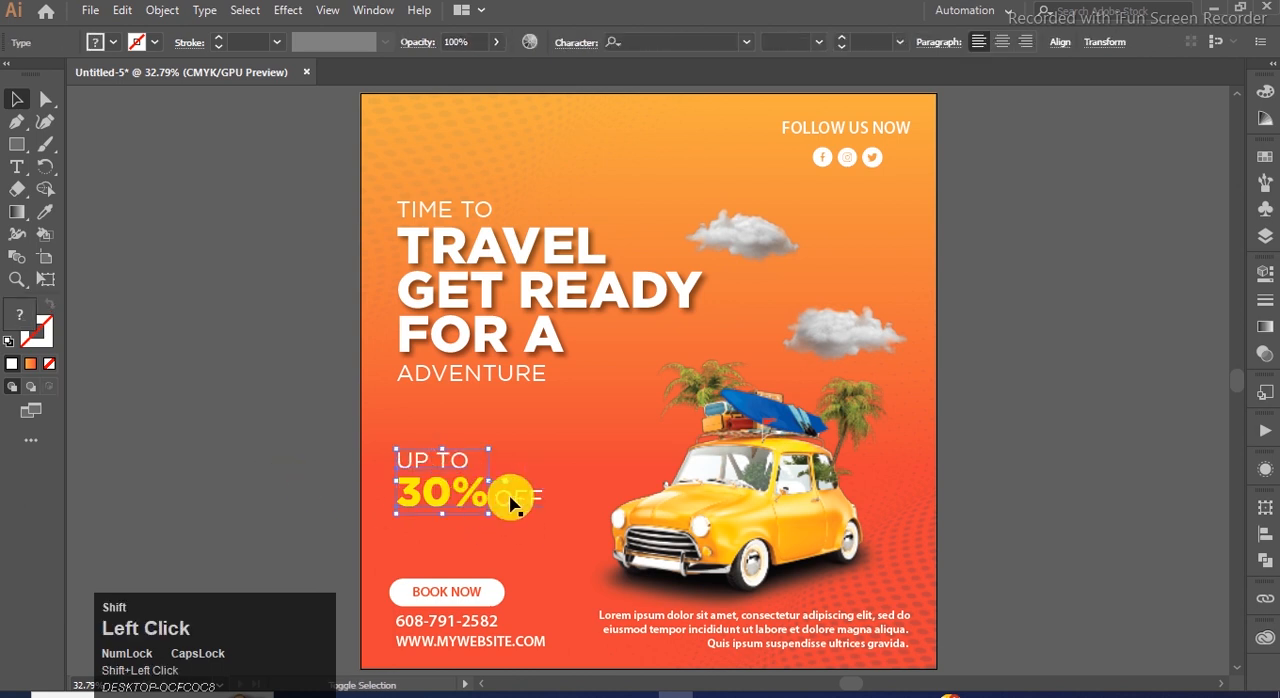
shift+click(515, 511)
key(ctrl+g)
Left-align the discount group with TIME TO and nudge the group slightly up.
shift+click(409, 214)
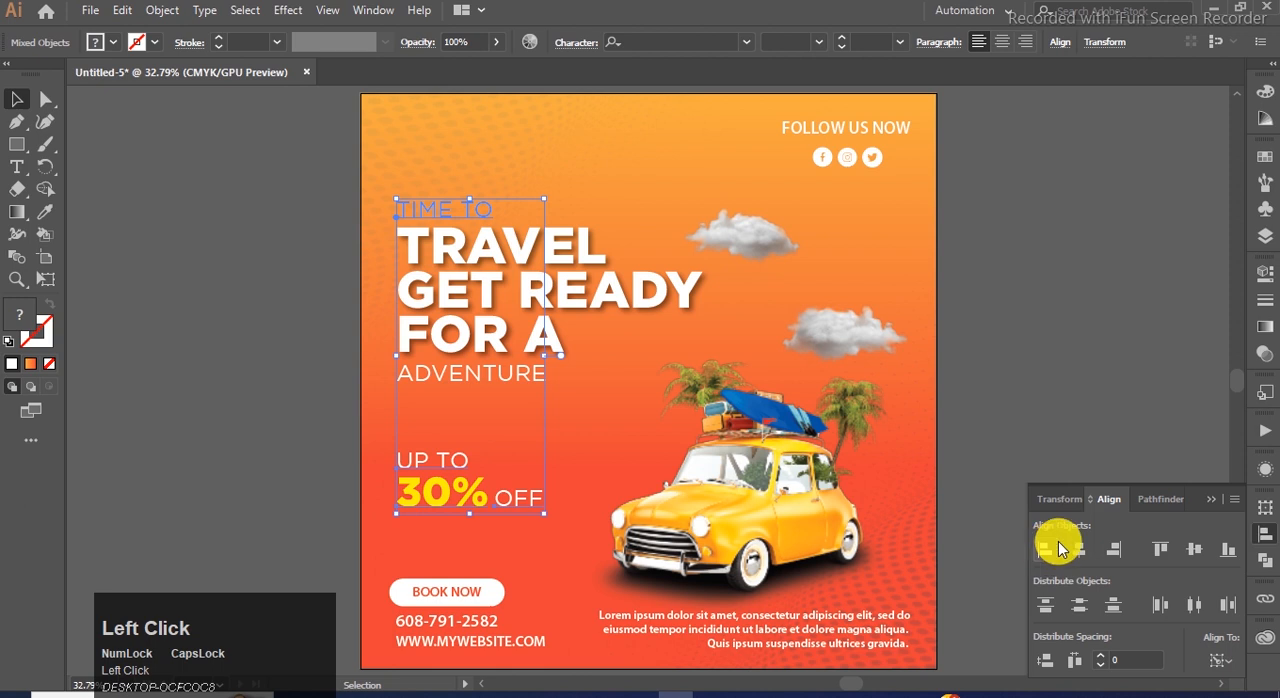
click(291, 401)
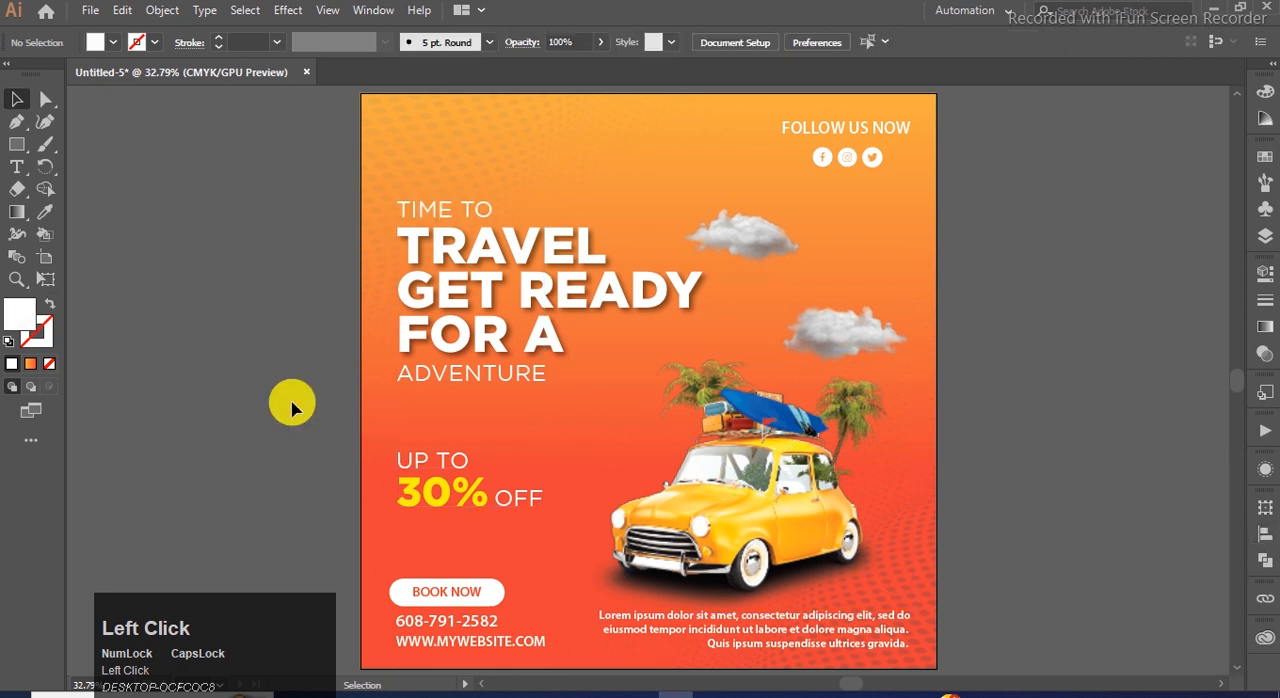
click(442, 500)
key(Up)
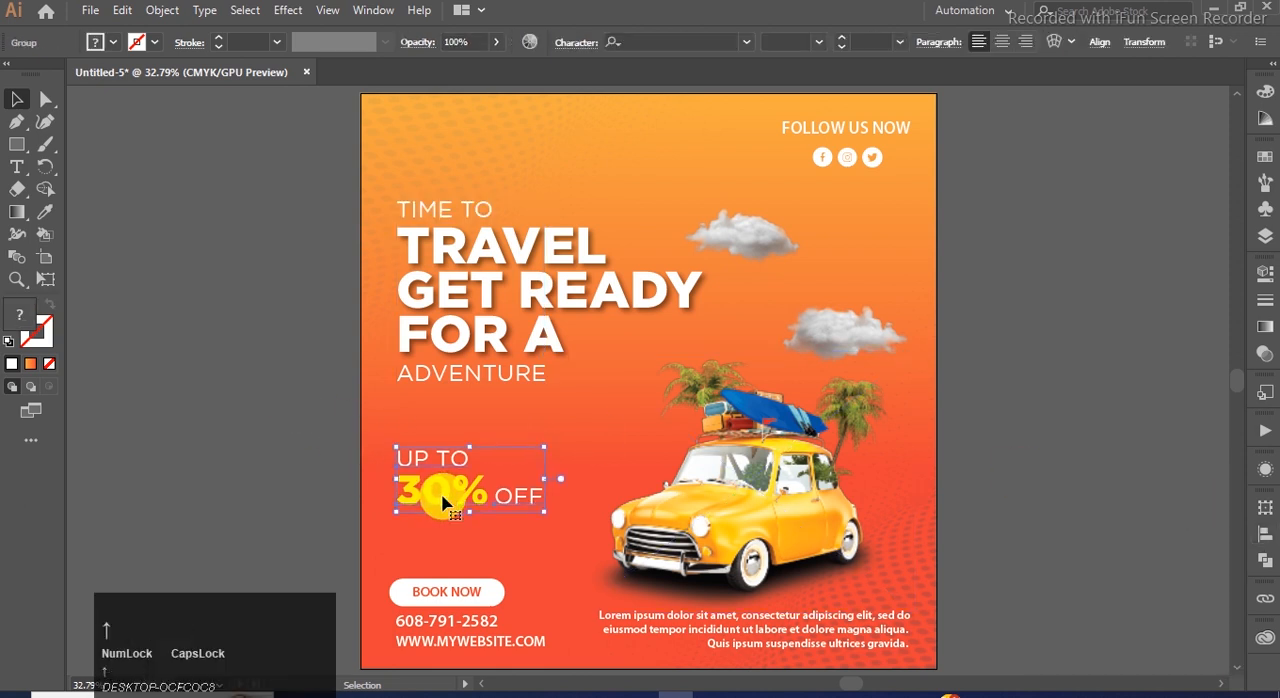
click(230, 414)
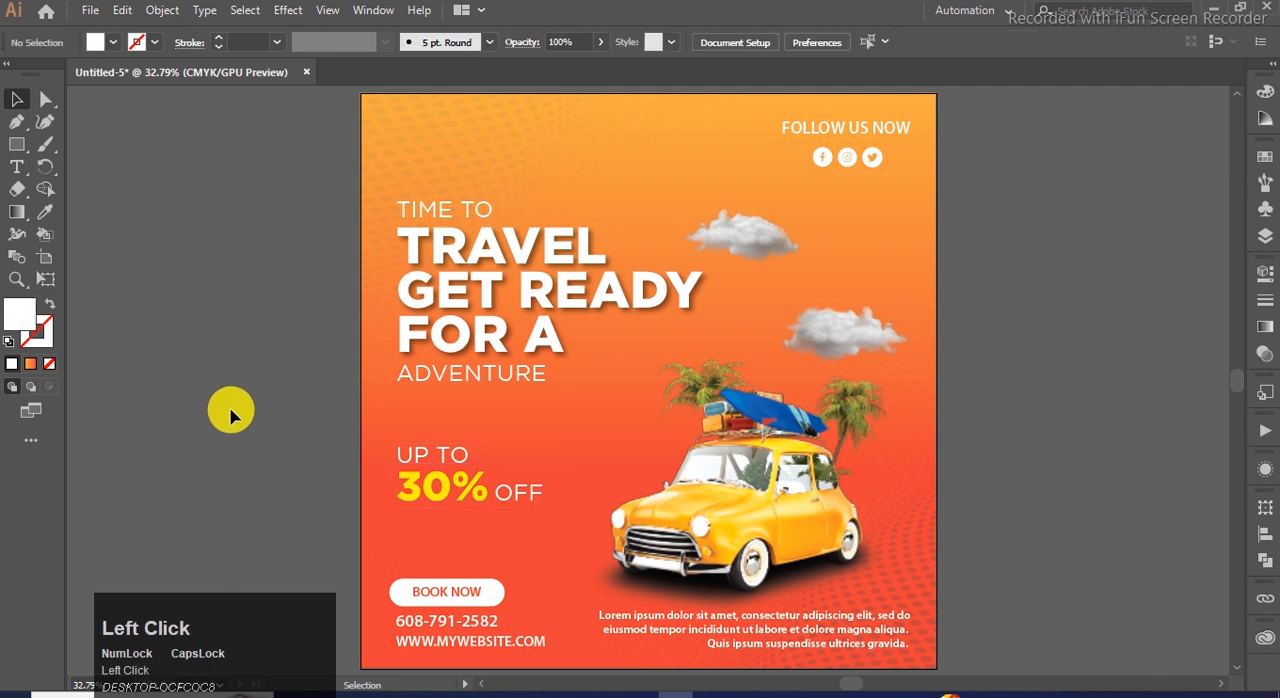
Enlarge the lower cloud slightly and shrink the upper cloud slightly.
click(826, 320)
drag(783, 305, 758, 295)
click(757, 223)
drag(668, 190, 680, 193)
click(1199, 352)
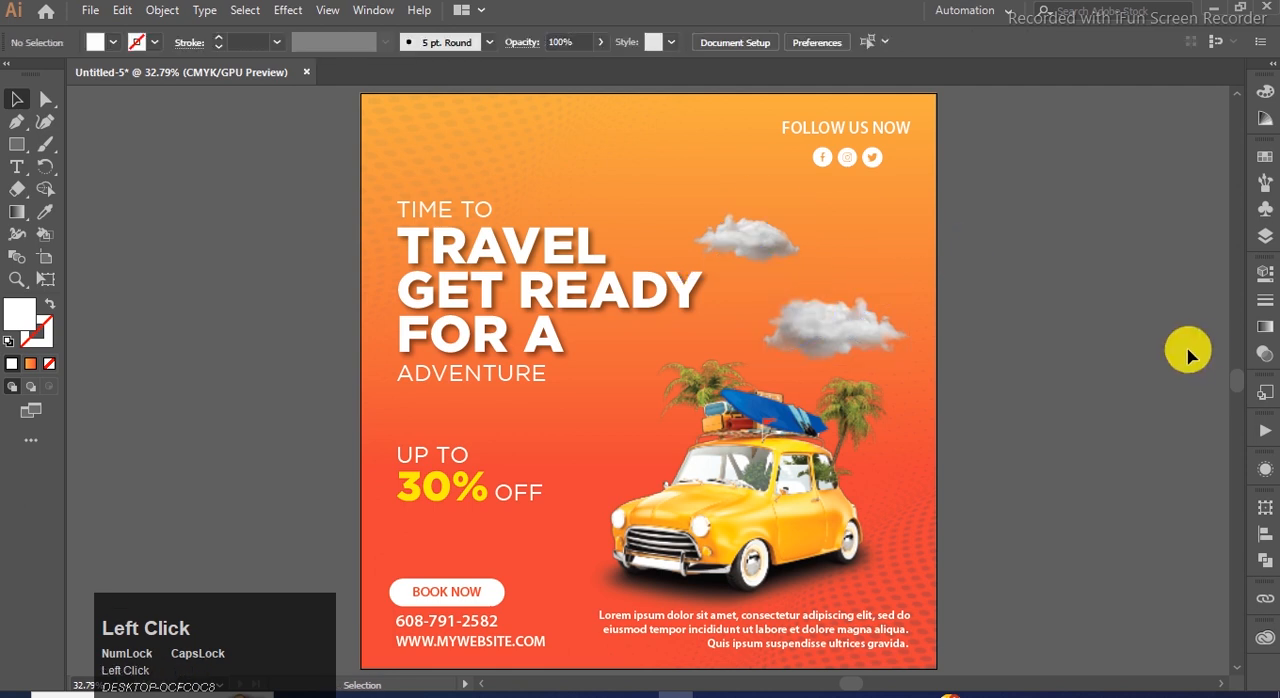
Group all the headline lines from TIME TO to ADVENTURE and scale the group up slightly.
click(494, 371)
shift+click(482, 290)
shift+click(443, 209)
key(ctrl+g)
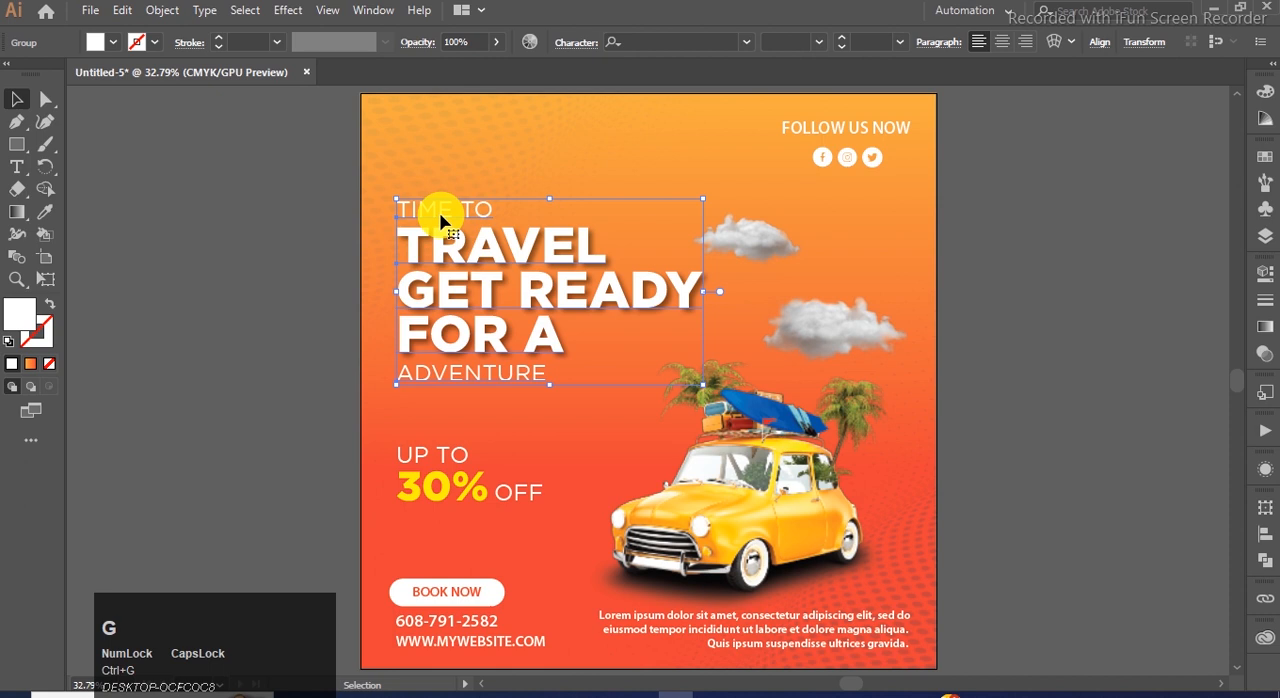
drag(704, 199, 723, 181)
Move the upper cloud slightly up beside the enlarged headline and show the finished post in full-screen mode.
mouse_move(772, 239)
mouse_down()
mouse_move(788, 232)
mouse_move(771, 220)
mouse_up()
click(988, 292)
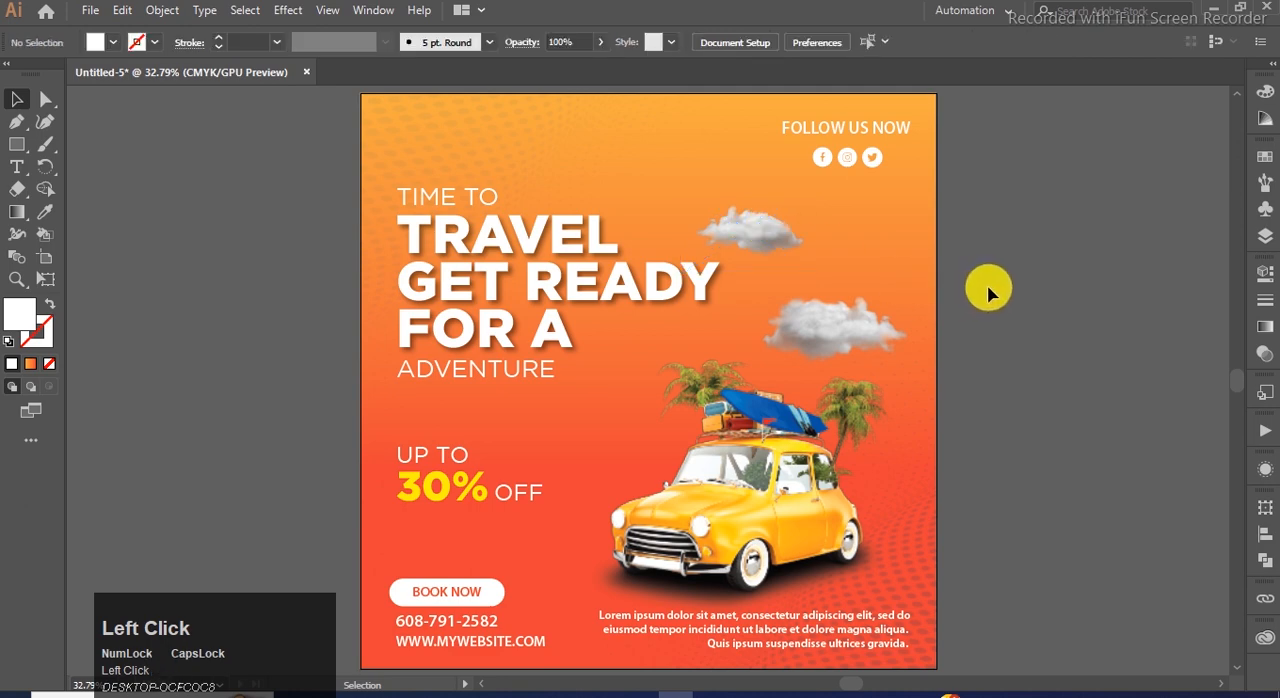
click(988, 292)
key(f)
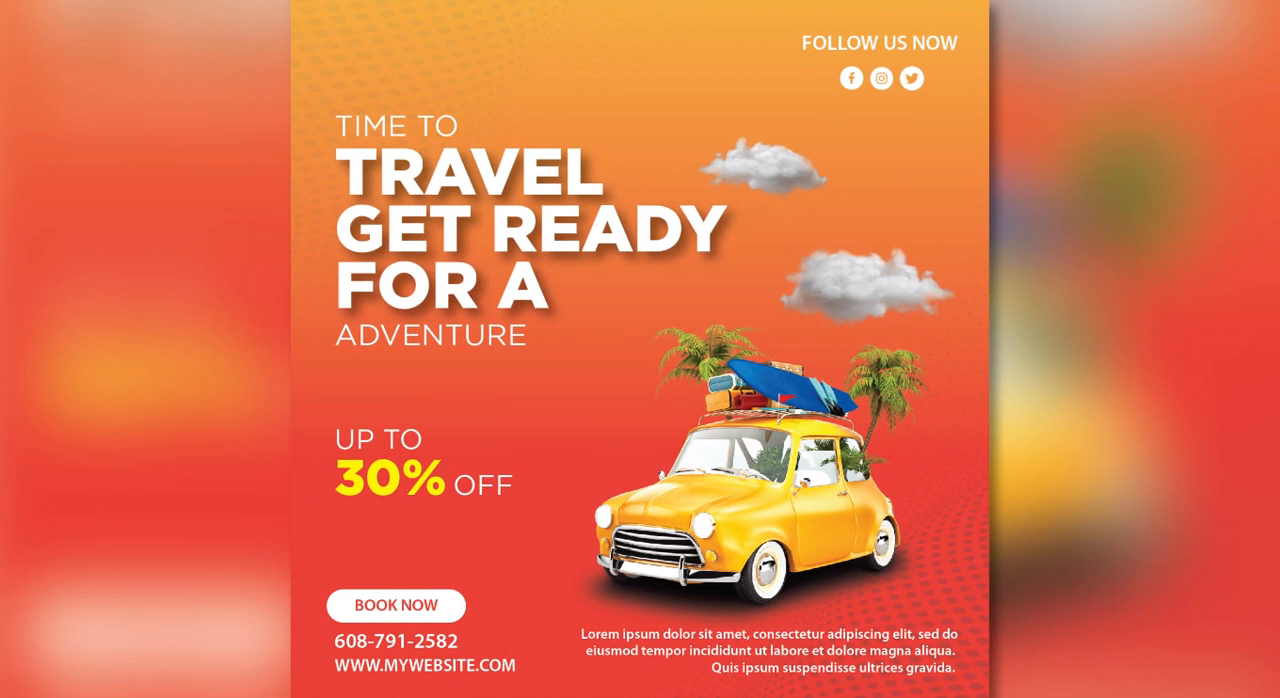